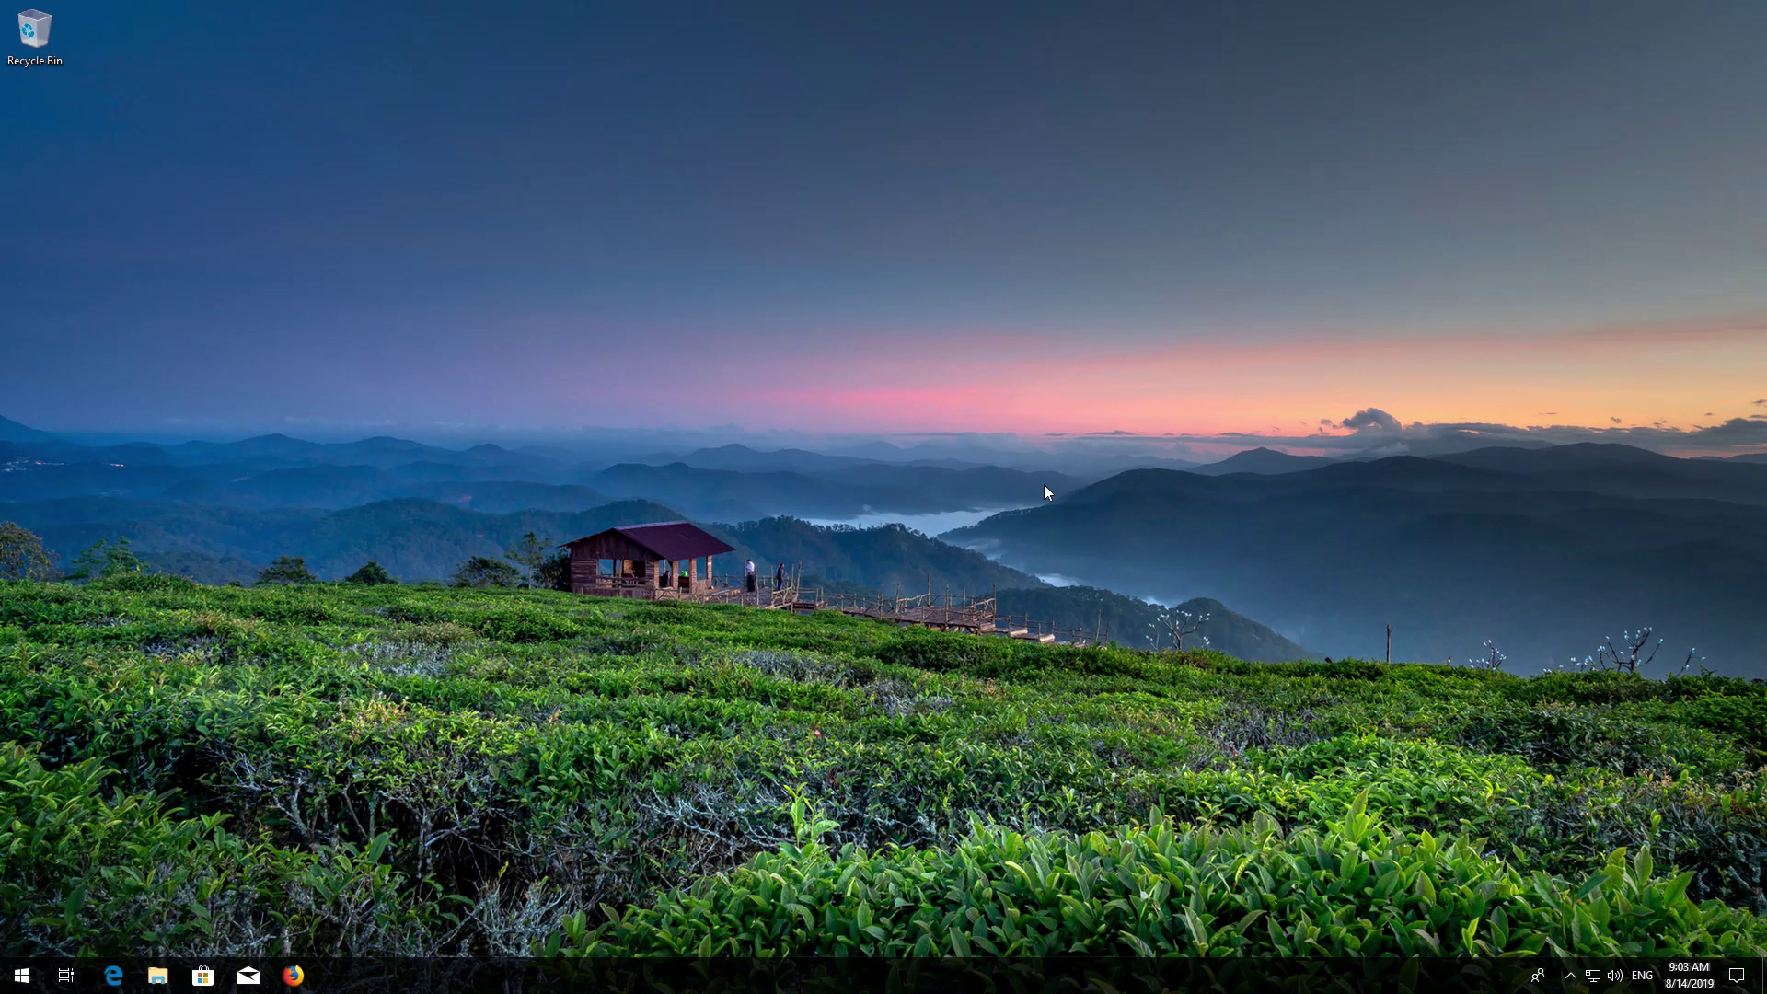
Run the wsreset command to clear the Microsoft Store cache, and close the Store window that it opens
{"action": "key", "text": "super"}
{"action": "type", "text": "wsreset"}
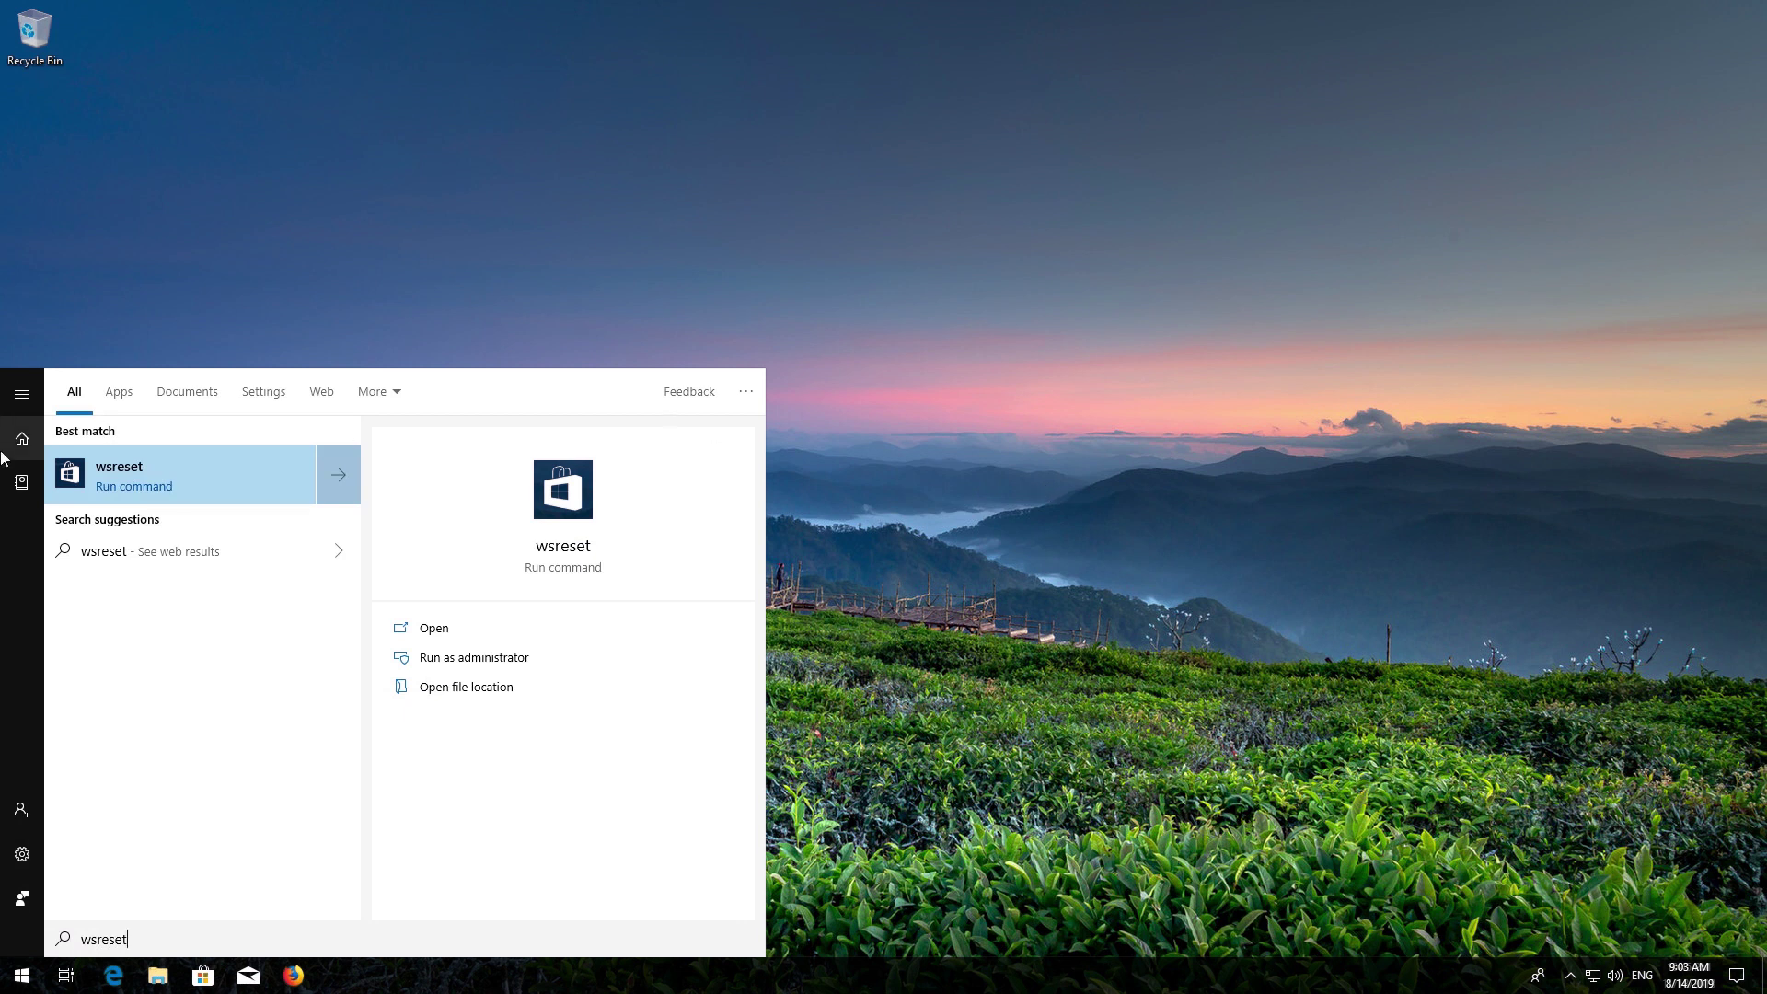
{"action": "left_click", "coordinate": [169, 477]}
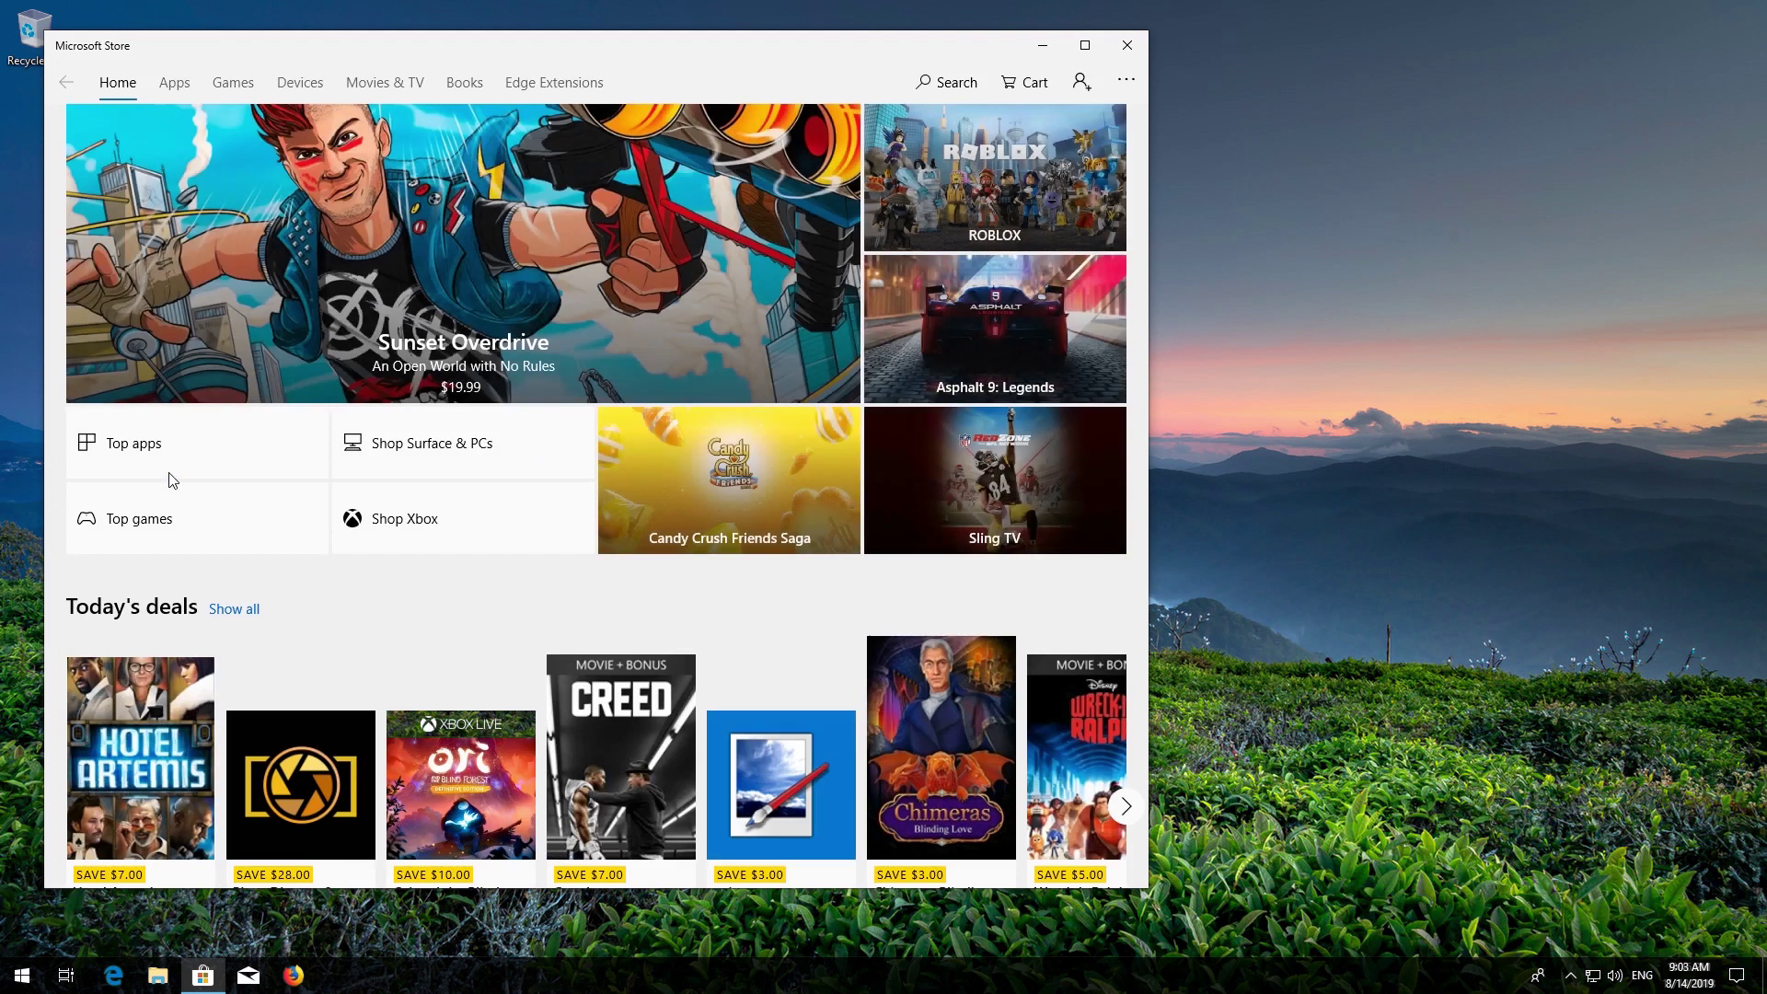
{"action": "left_click", "coordinate": [1130, 48]}
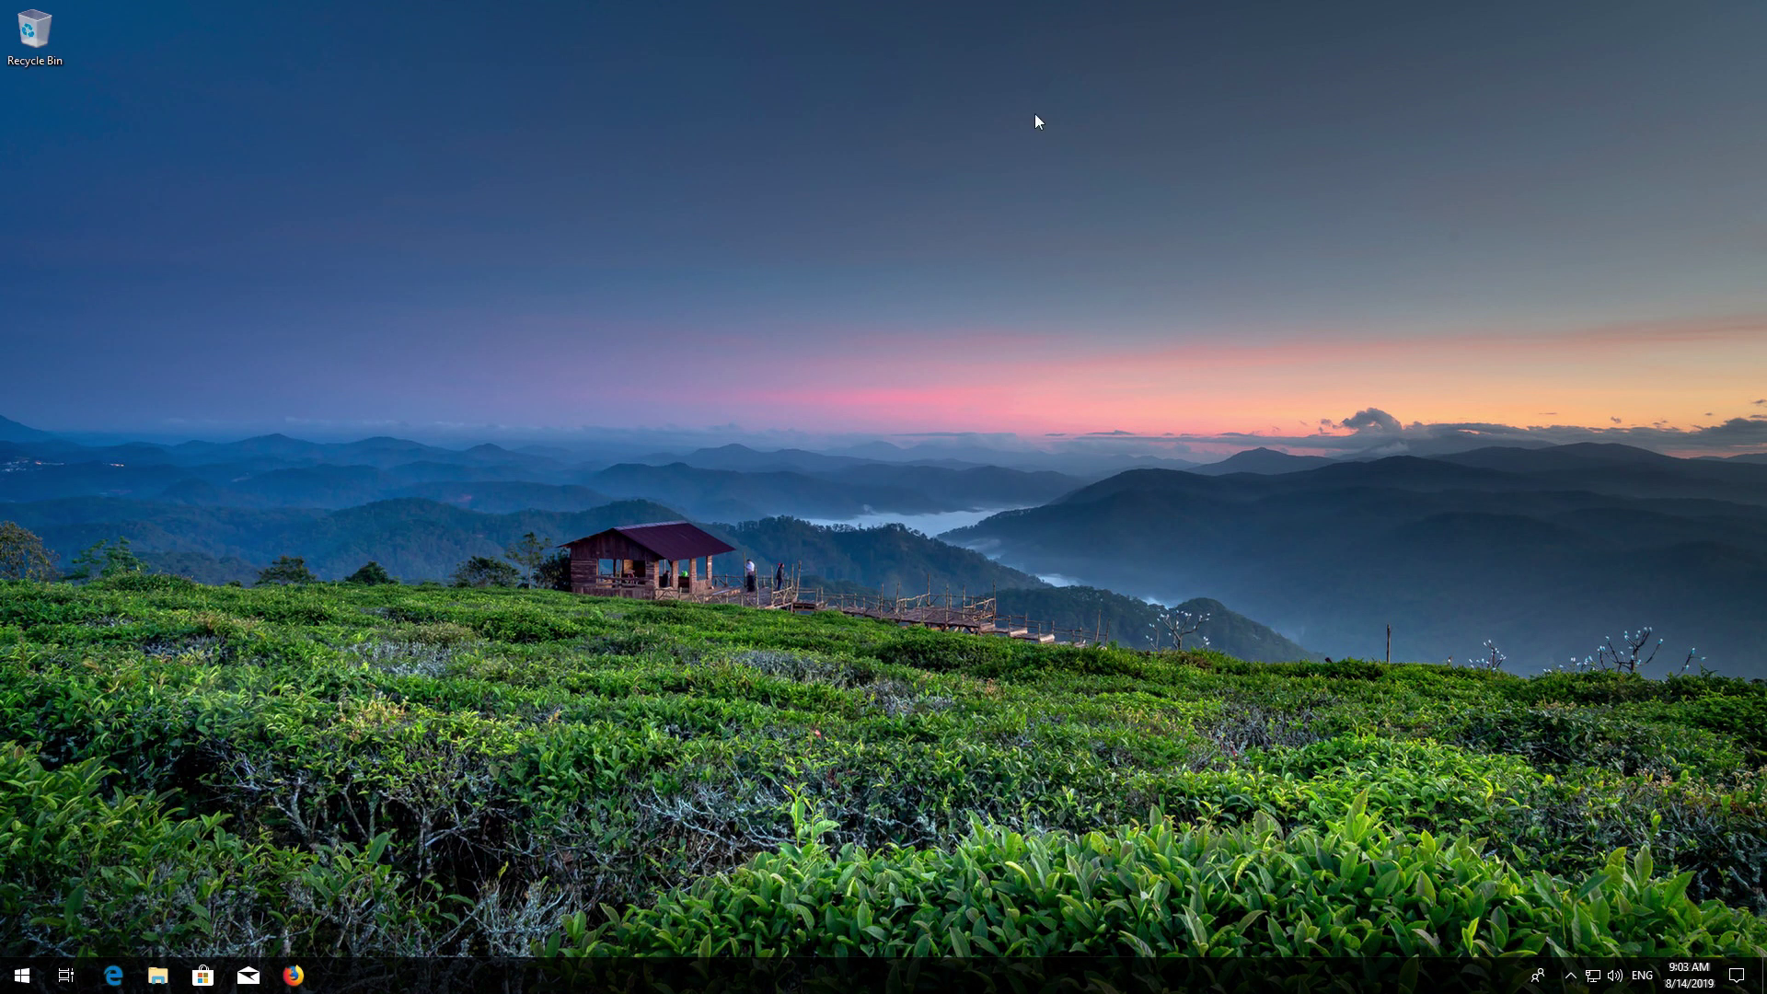
Restart the computer after the Store cache reset
{"action": "left_click", "coordinate": [20, 975]}
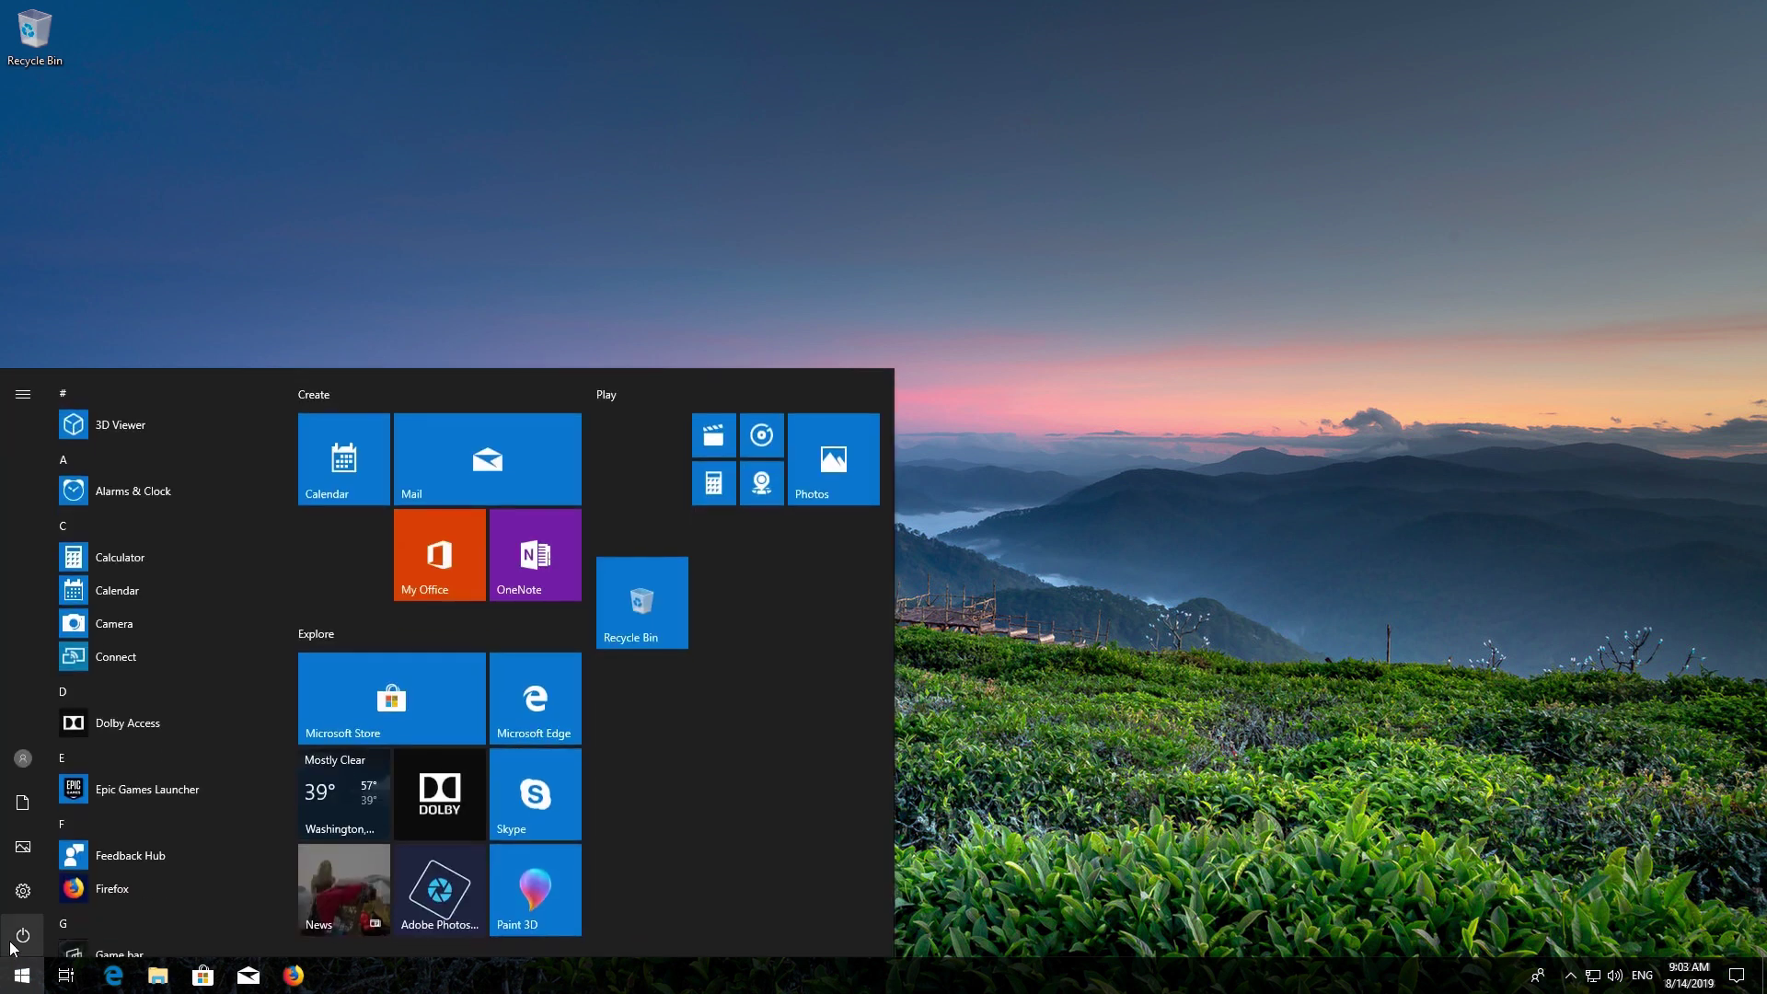
{"action": "left_click", "coordinate": [21, 936]}
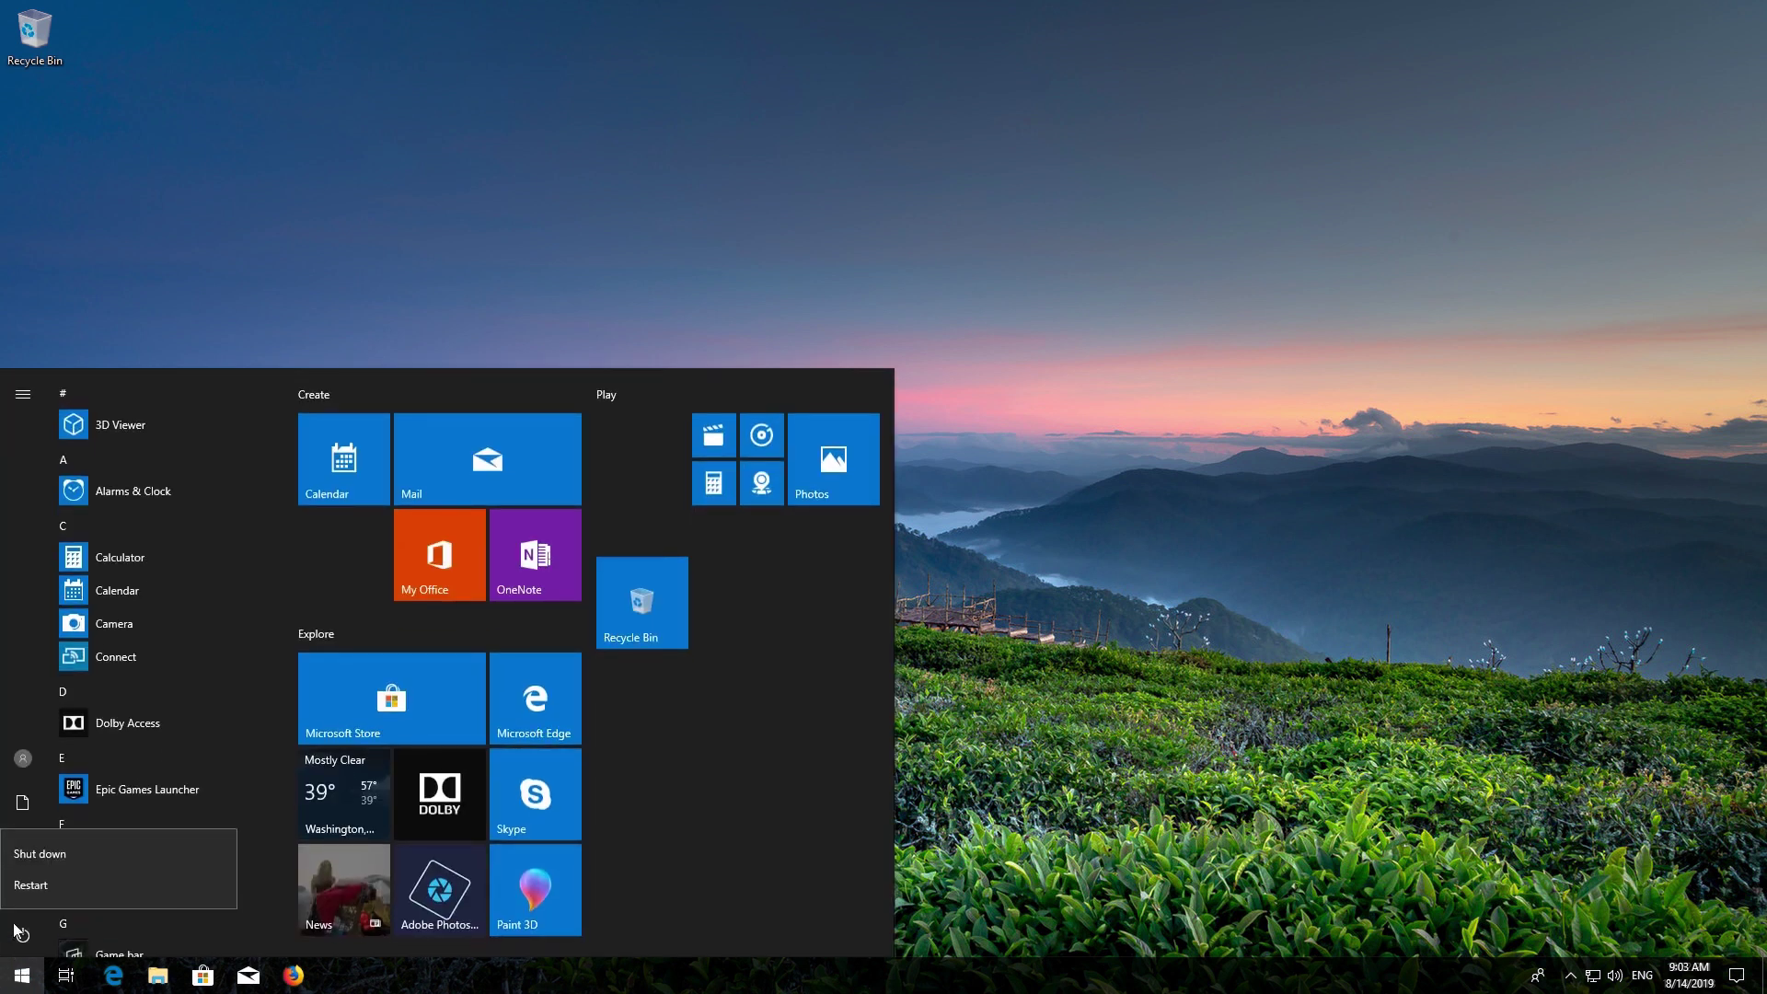
{"action": "left_click", "coordinate": [43, 883]}
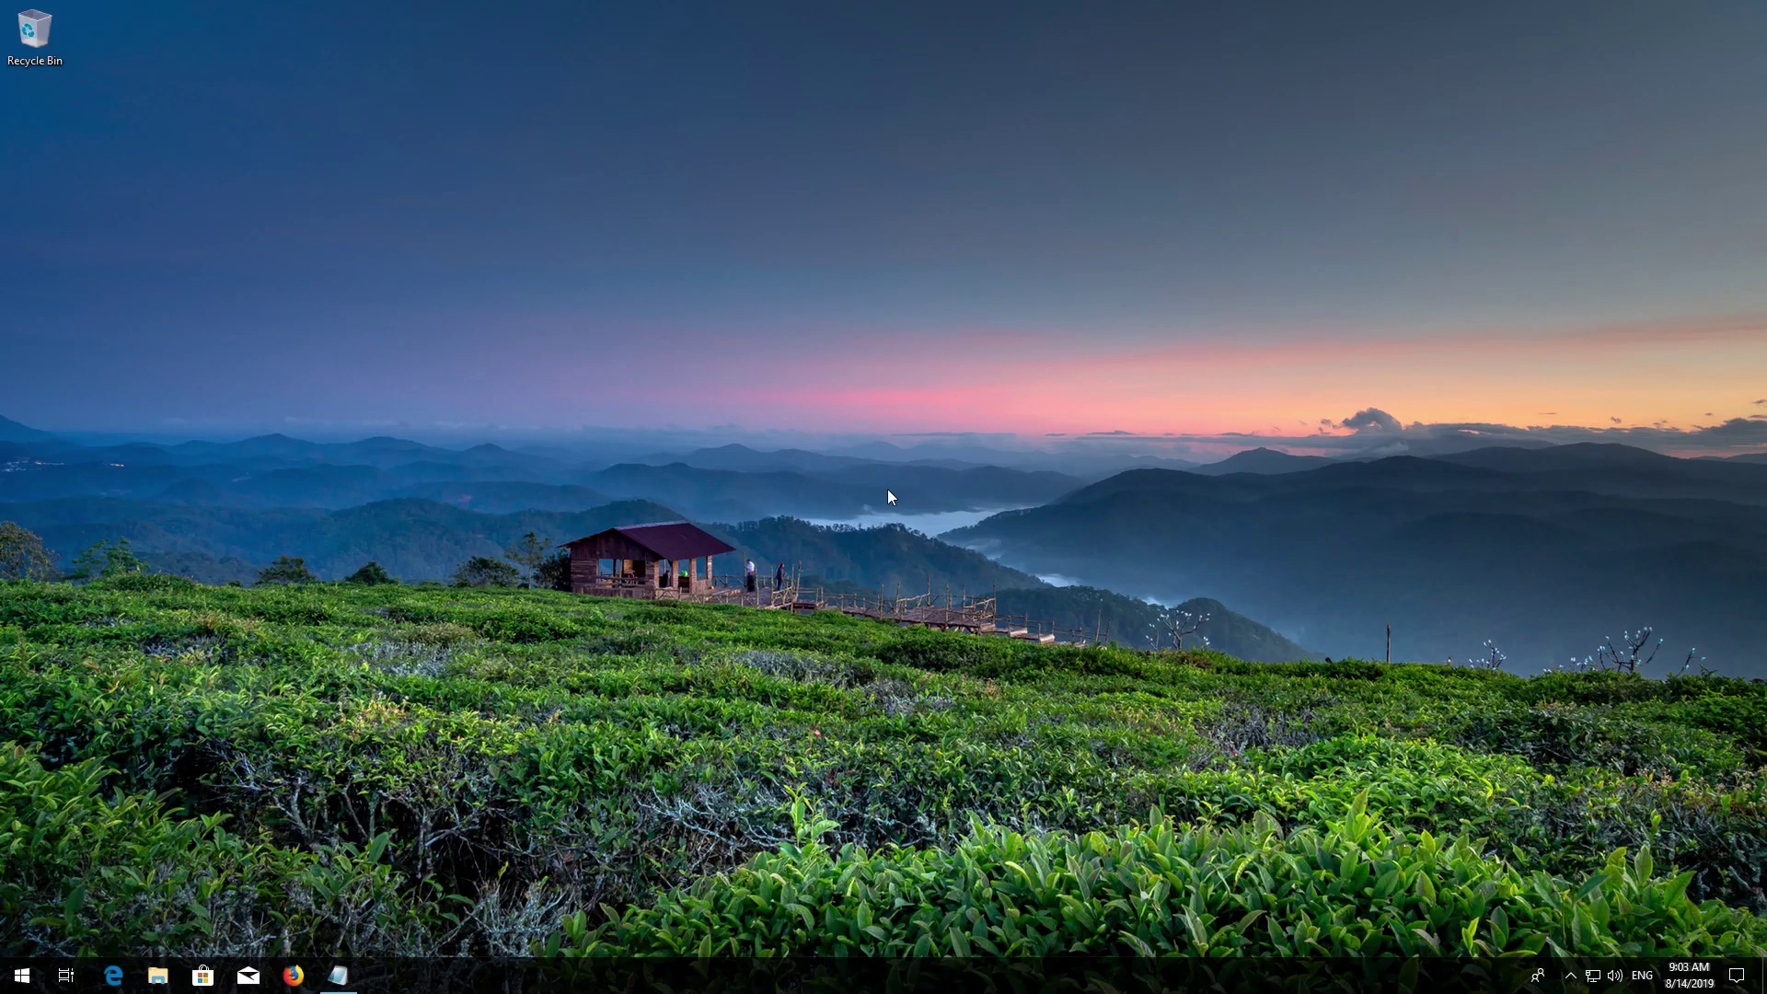
Open Windows PowerShell as administrator, allow it to make changes to the device, and move its window towards the middle of the desktop
{"action": "key", "text": "super"}
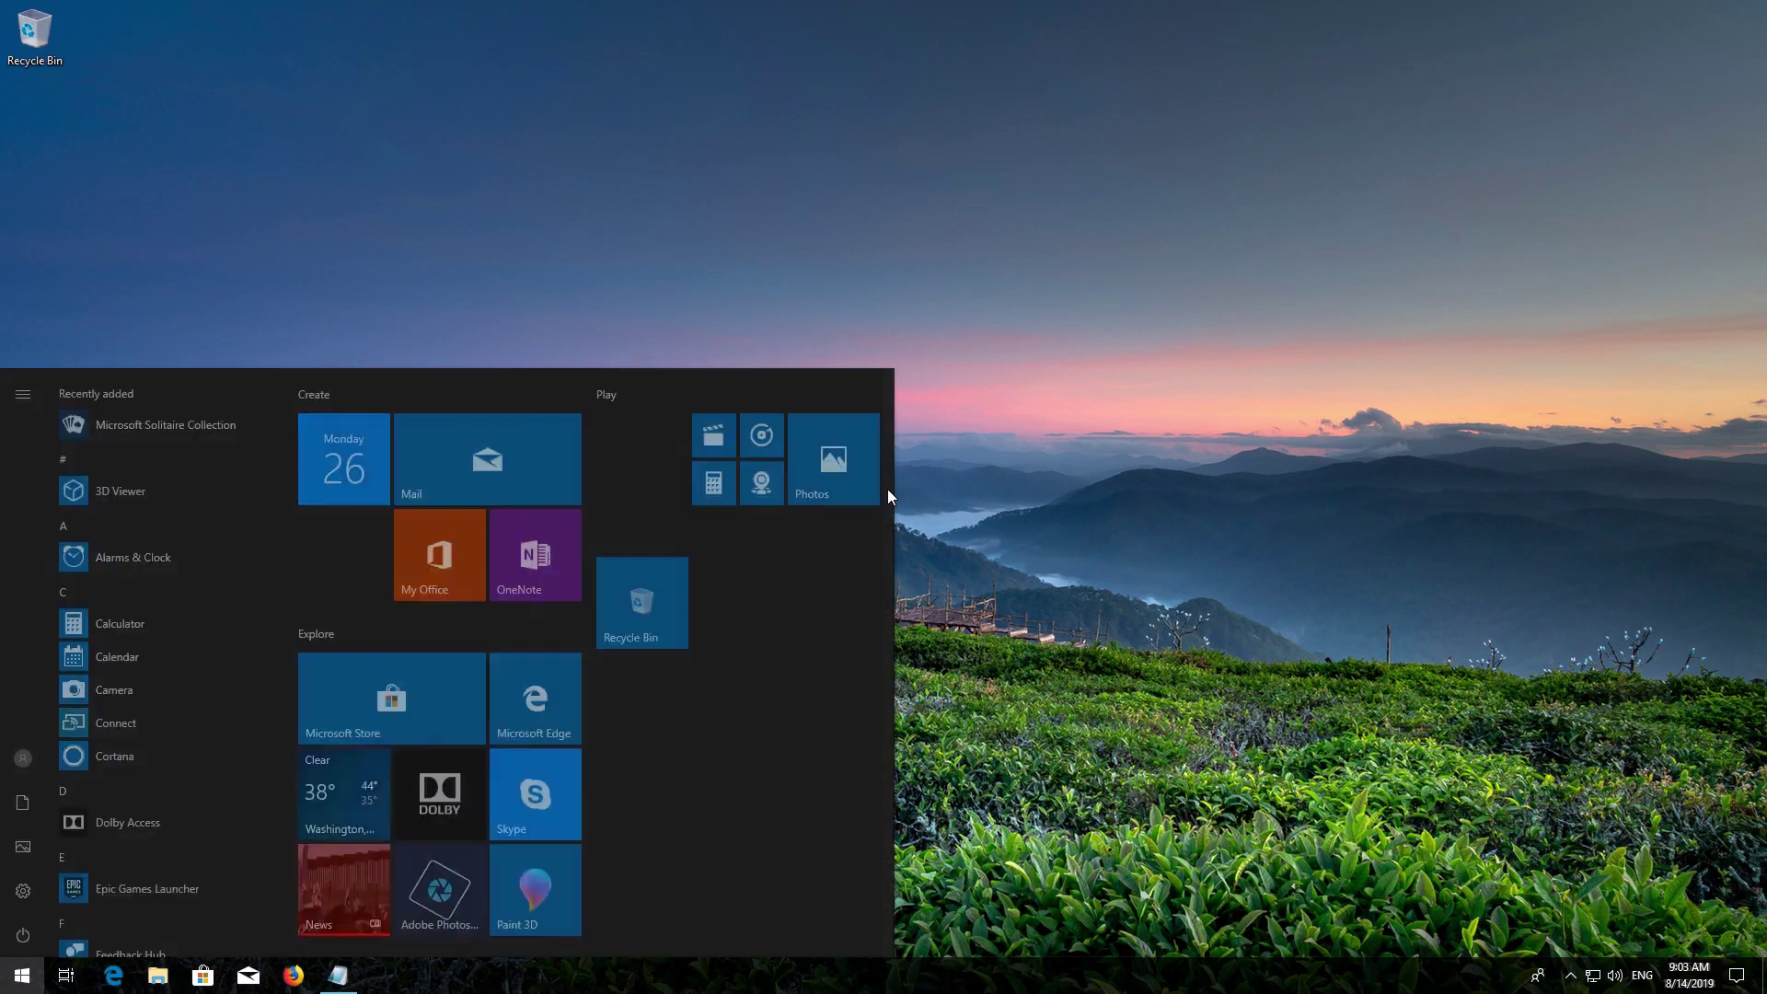
{"action": "type", "text": "poweshell"}
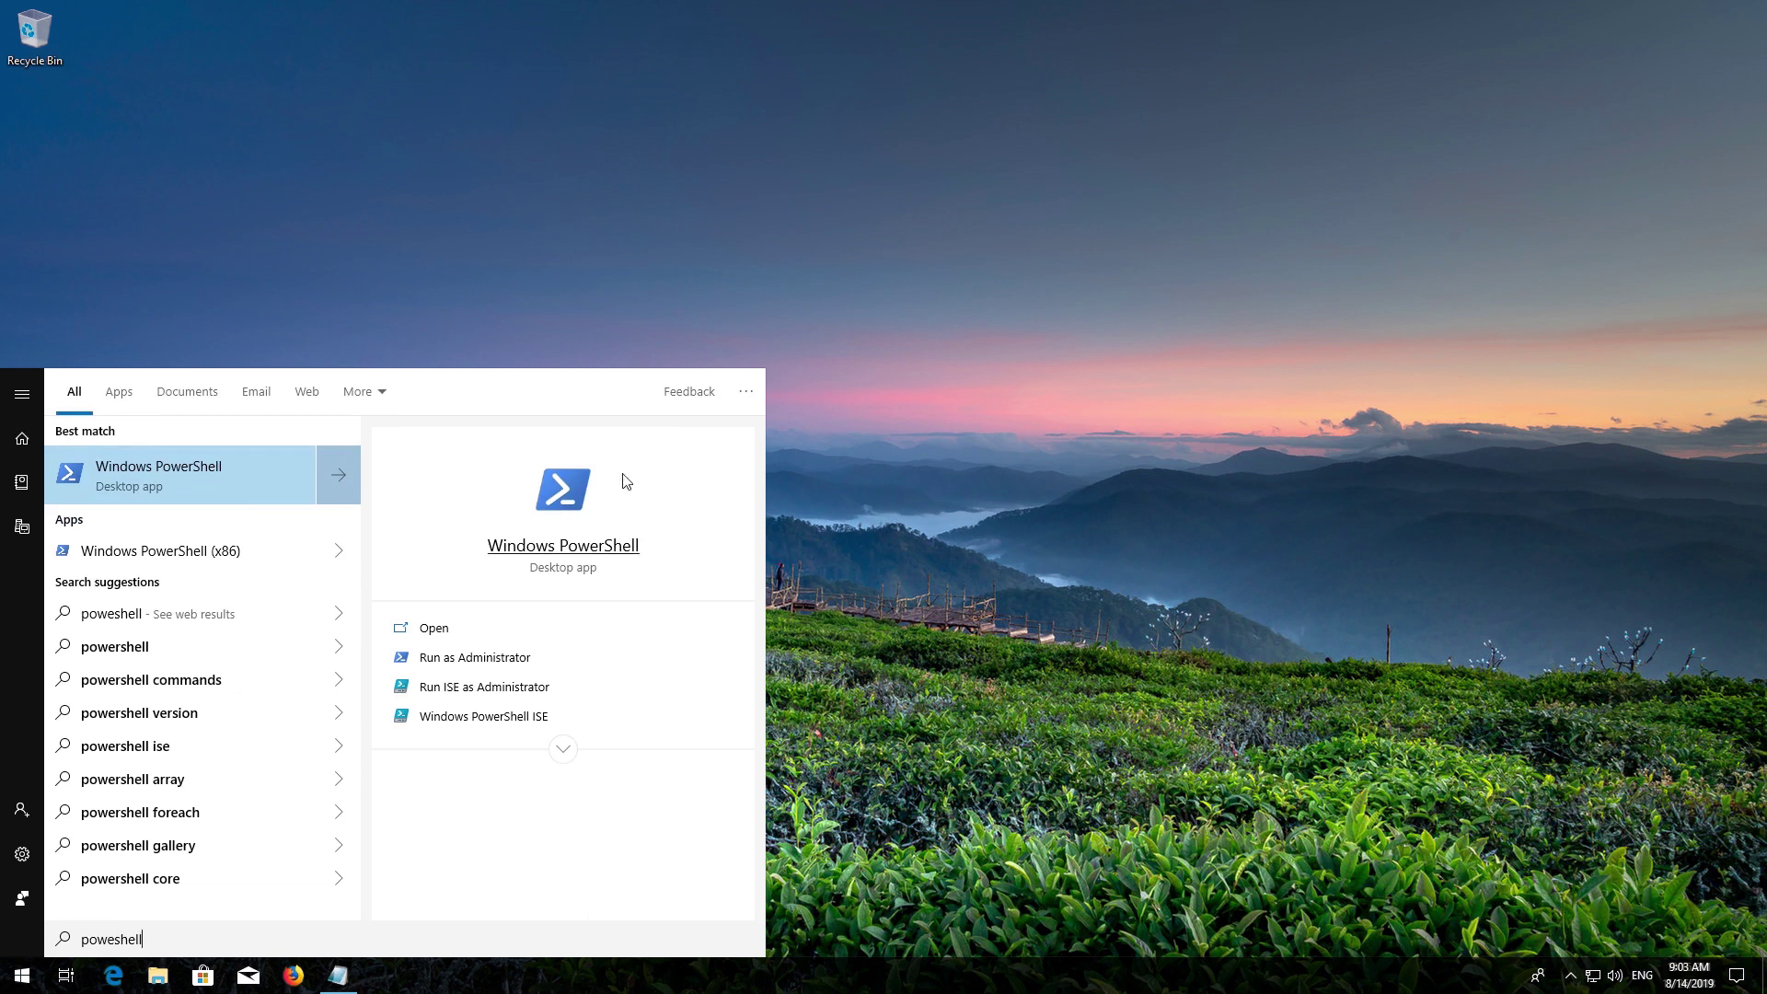
{"action": "right_click", "coordinate": [230, 466]}
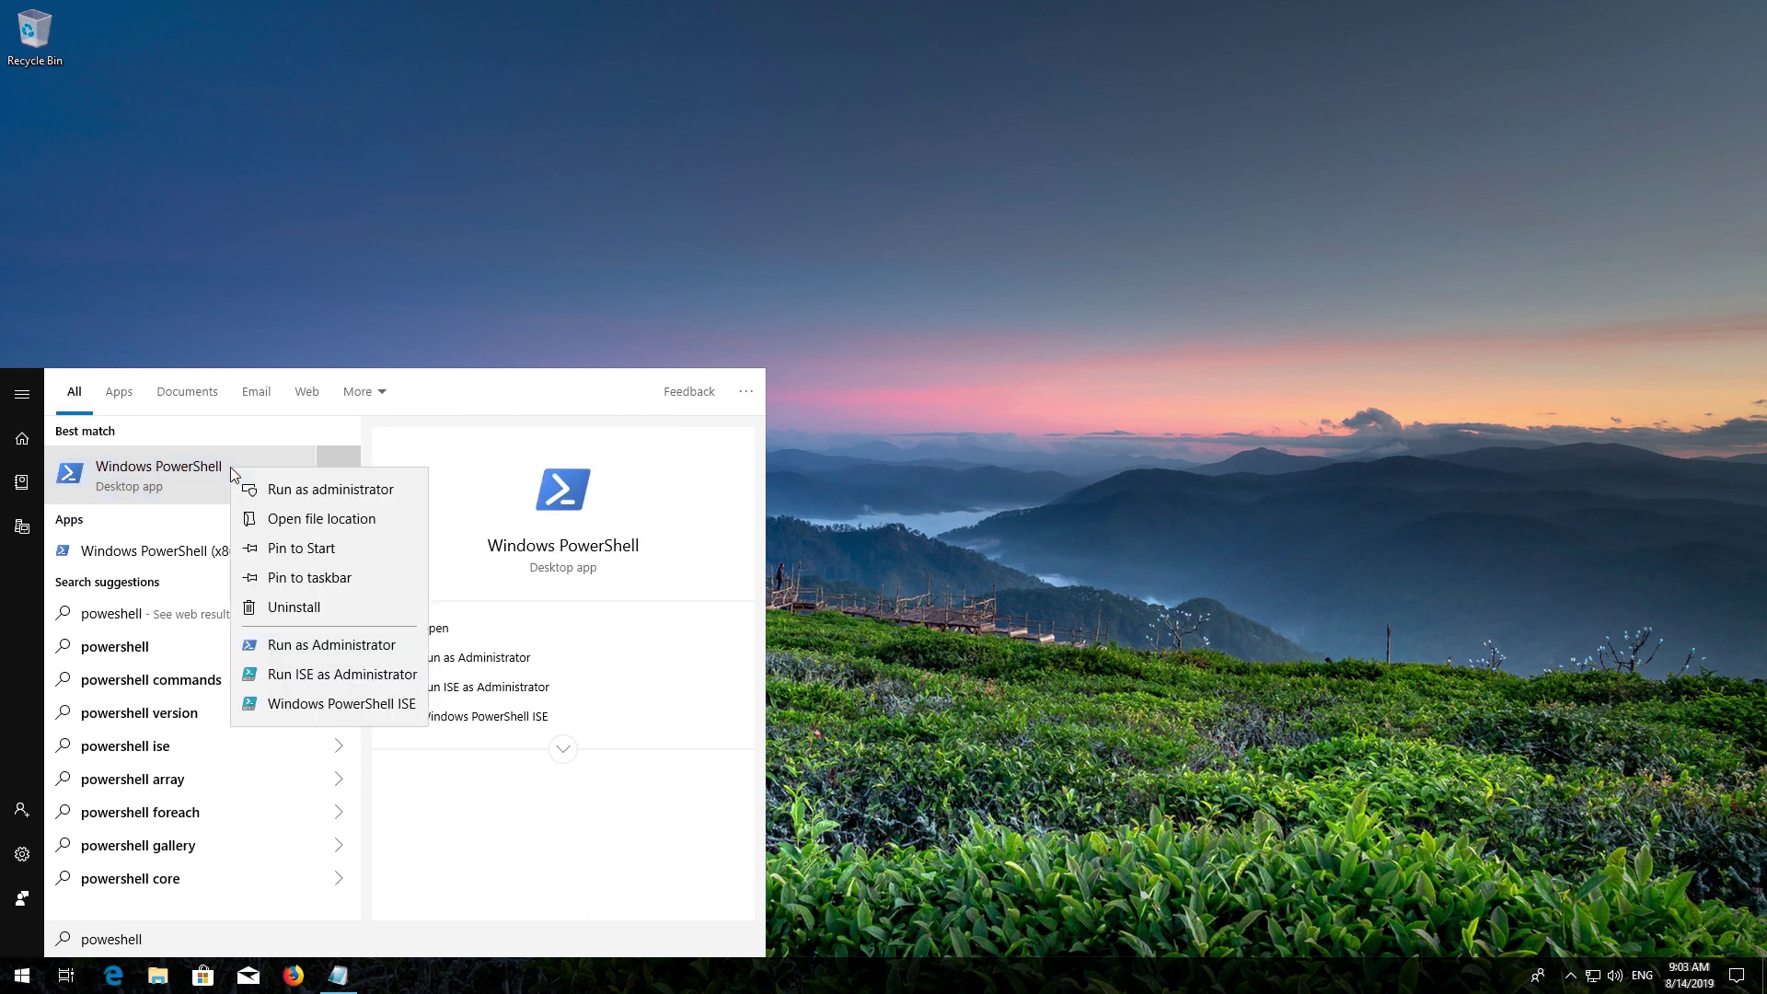
{"action": "left_click", "coordinate": [326, 496]}
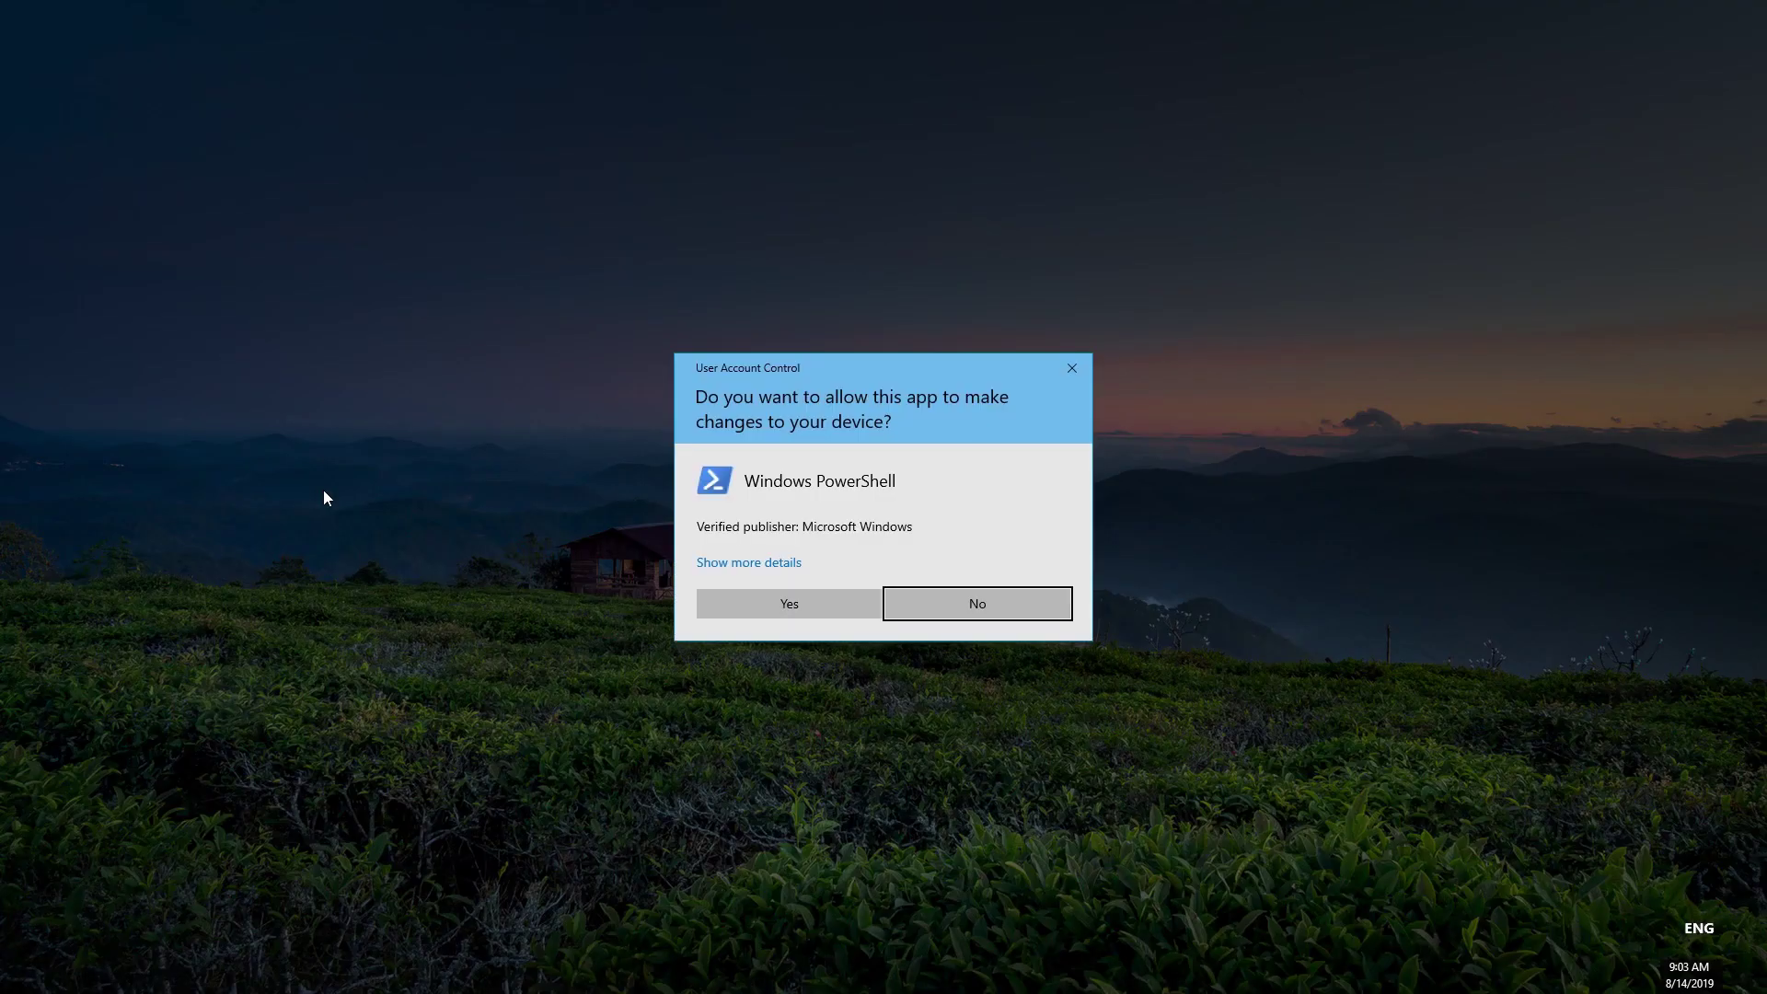
{"action": "left_click", "coordinate": [800, 600]}
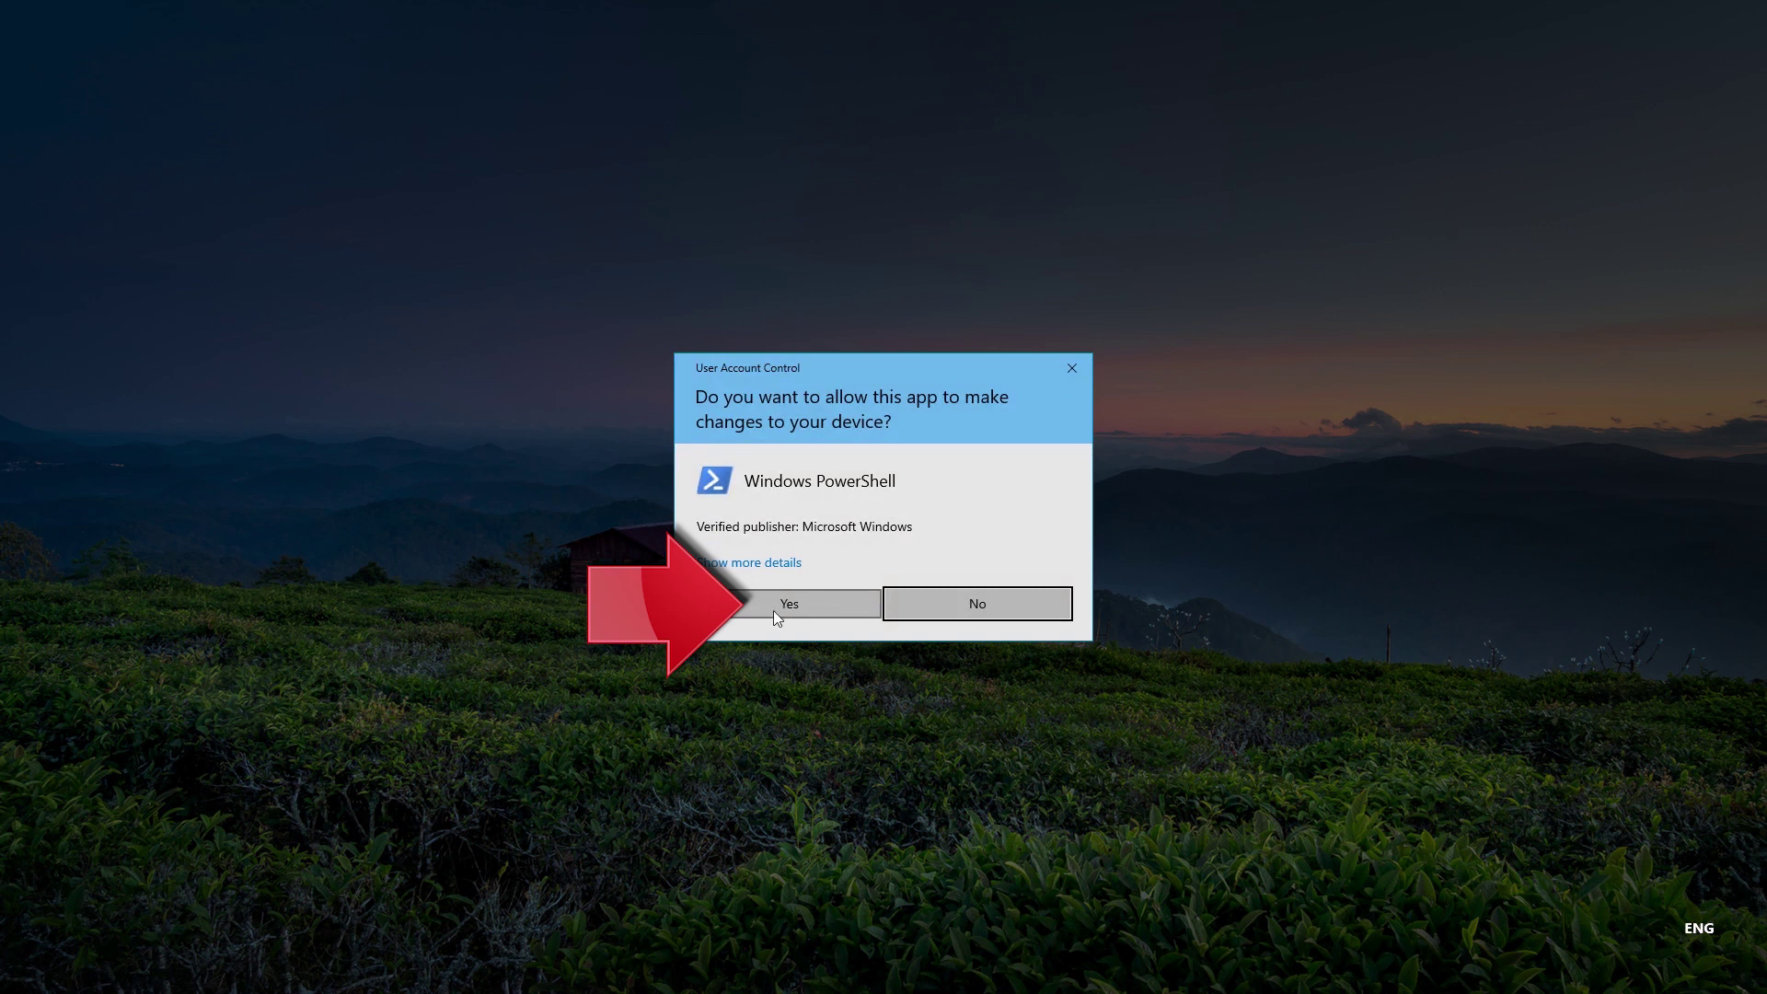
{"action": "left_click", "coordinate": [775, 614]}
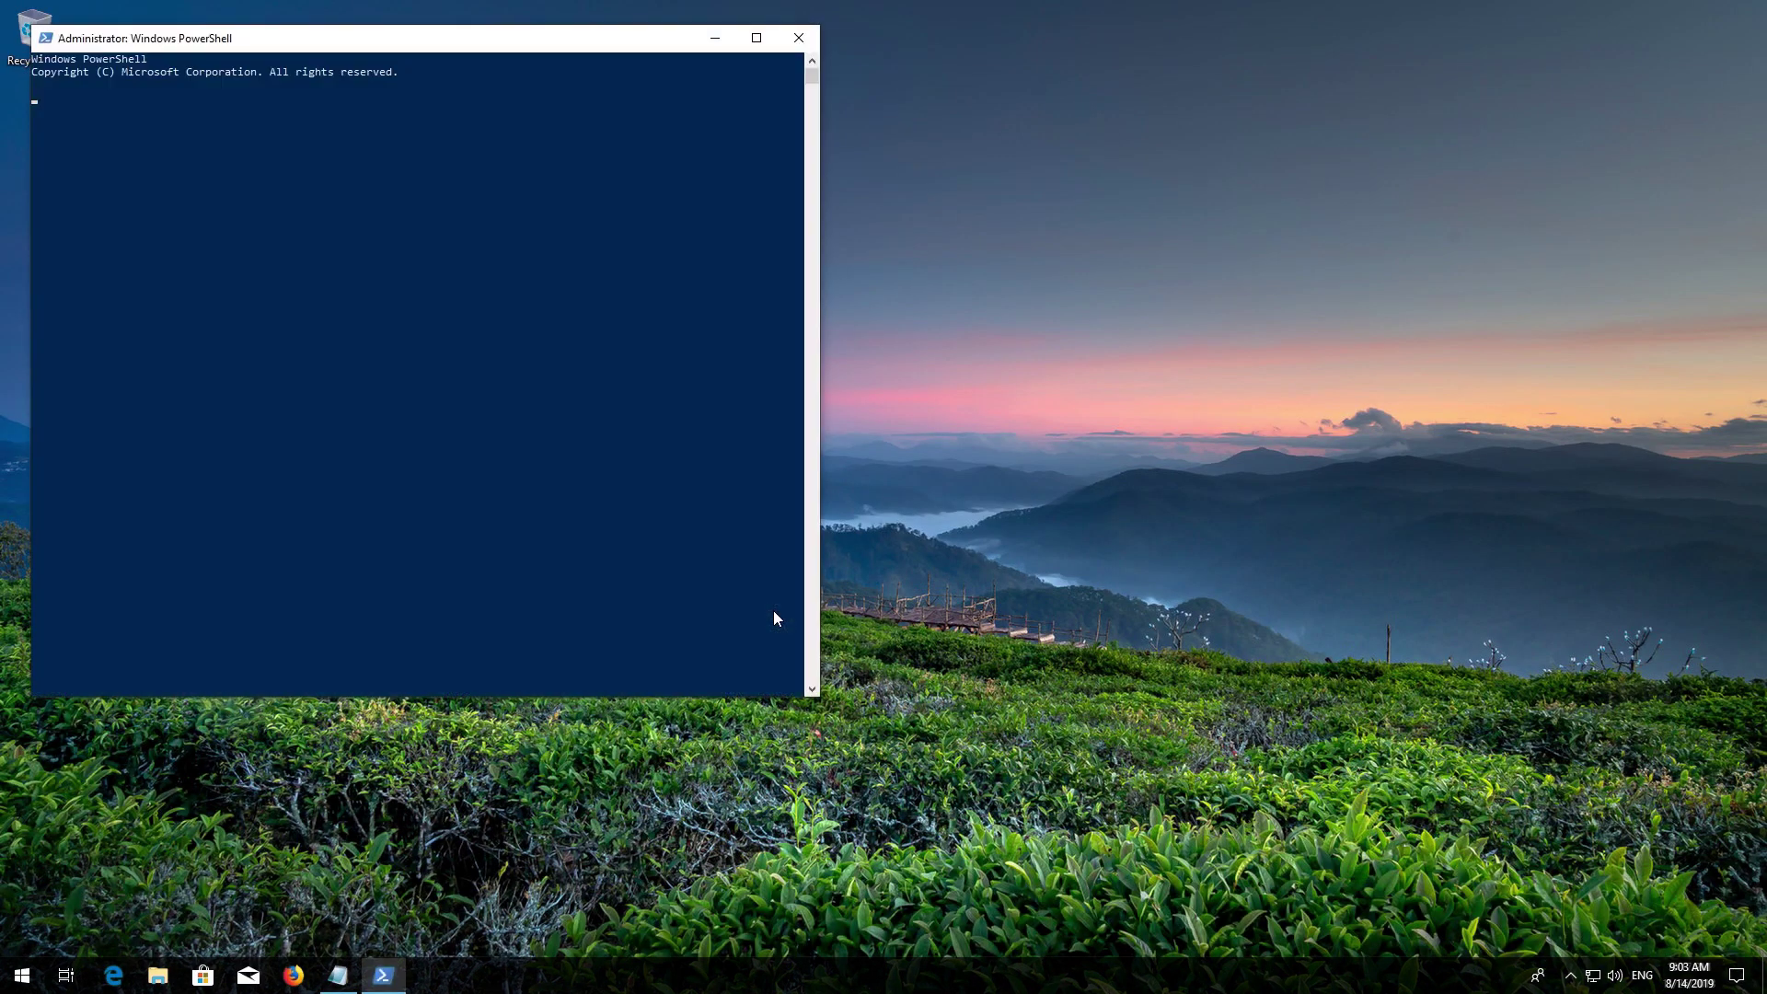
{"action": "left_click_drag", "start_coordinate": [462, 55], "coordinate": [801, 91]}
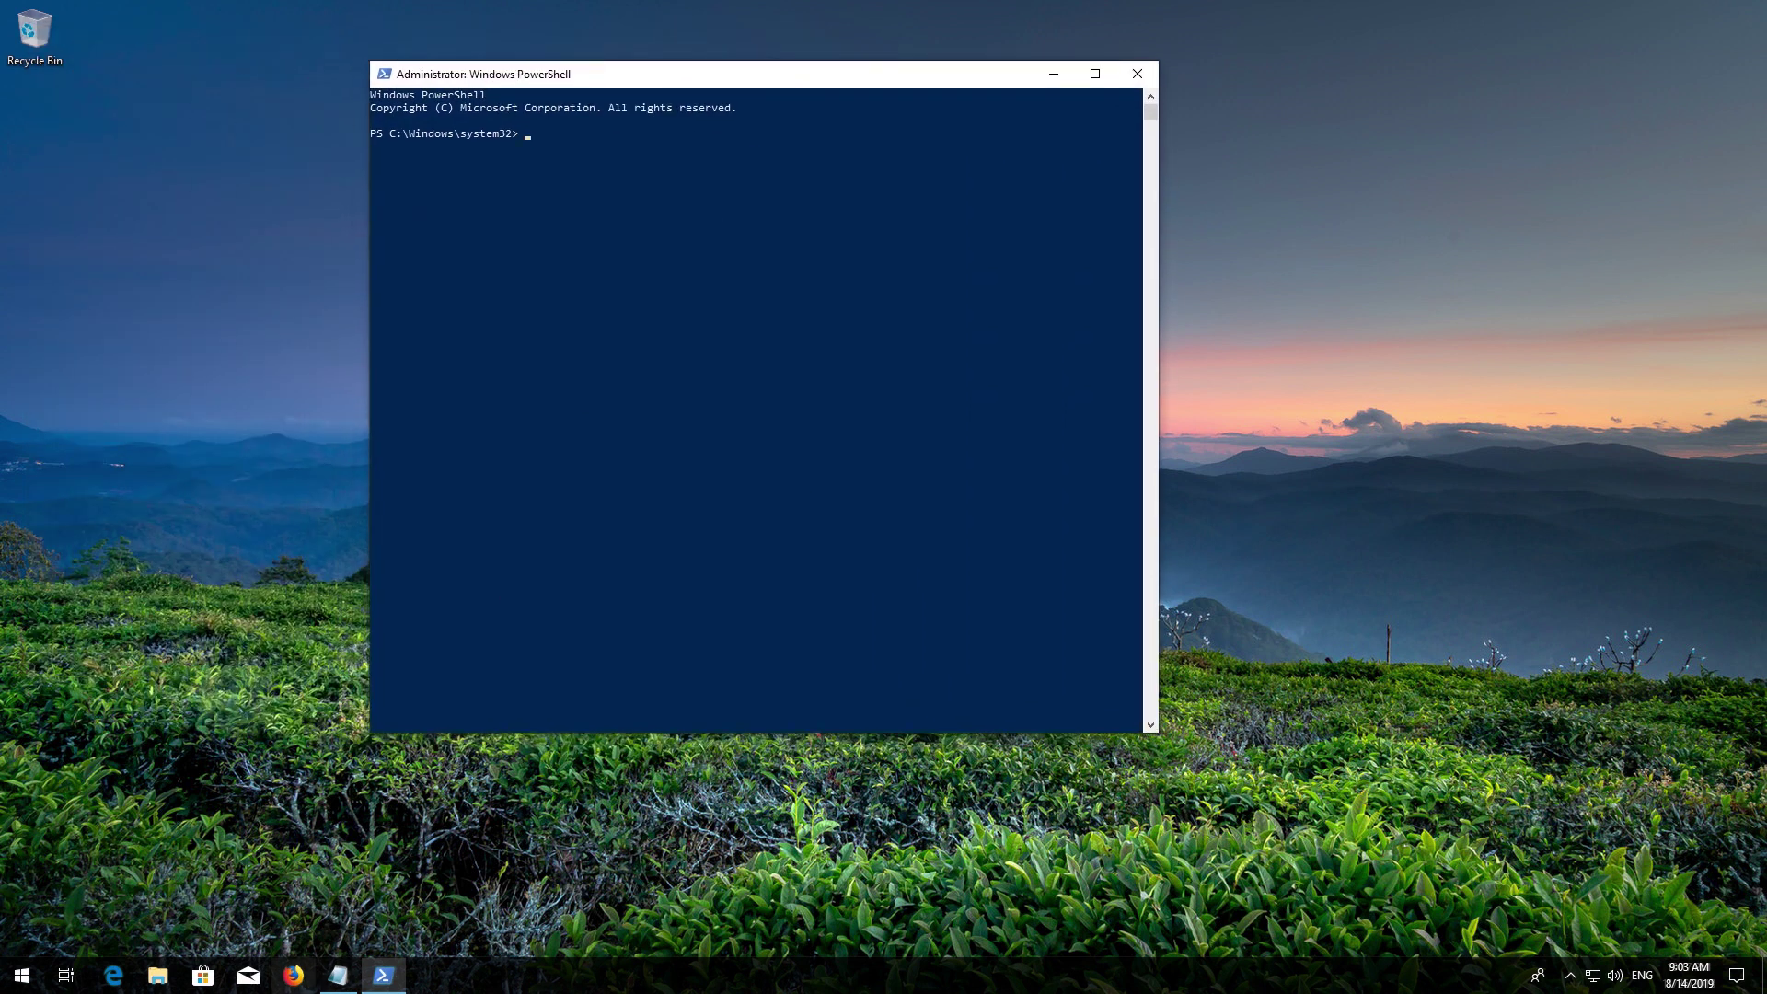
Switch to Notepad, copy the entire Get-AppXPackage command for Microsoft.WindowsStore, and minimize Notepad
{"action": "left_click", "coordinate": [338, 975]}
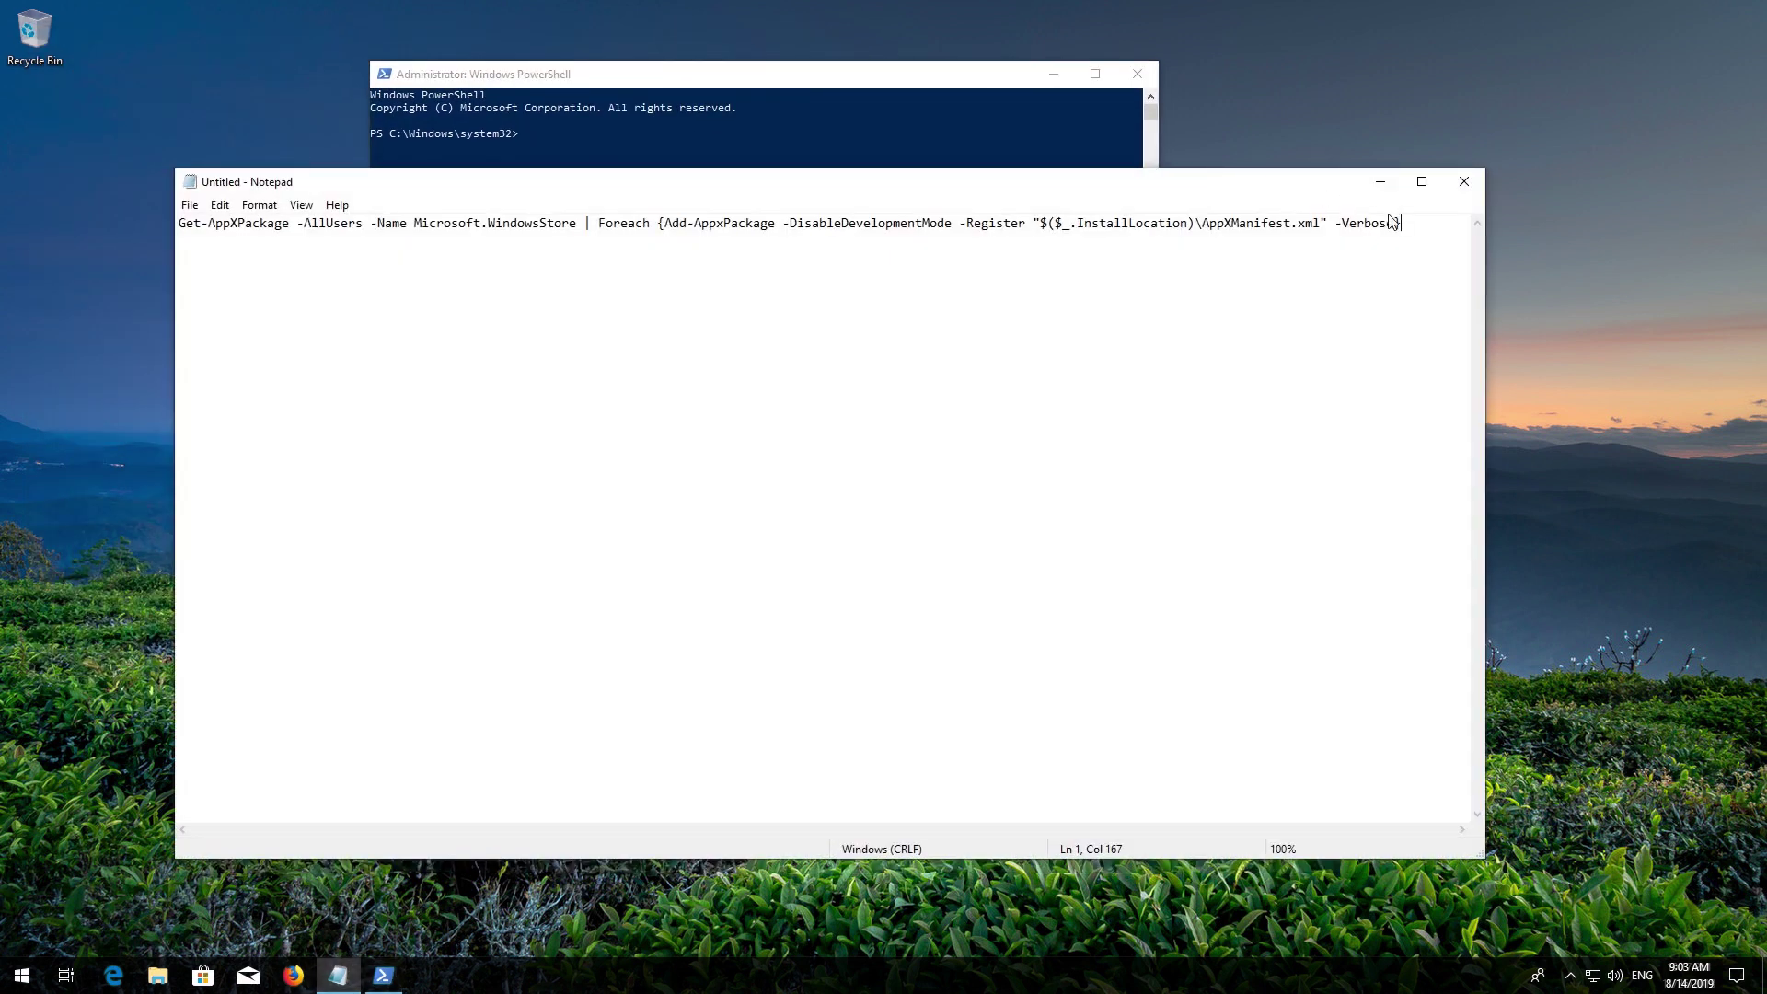
{"action": "left_click_drag", "start_coordinate": [1400, 223], "coordinate": [118, 217]}
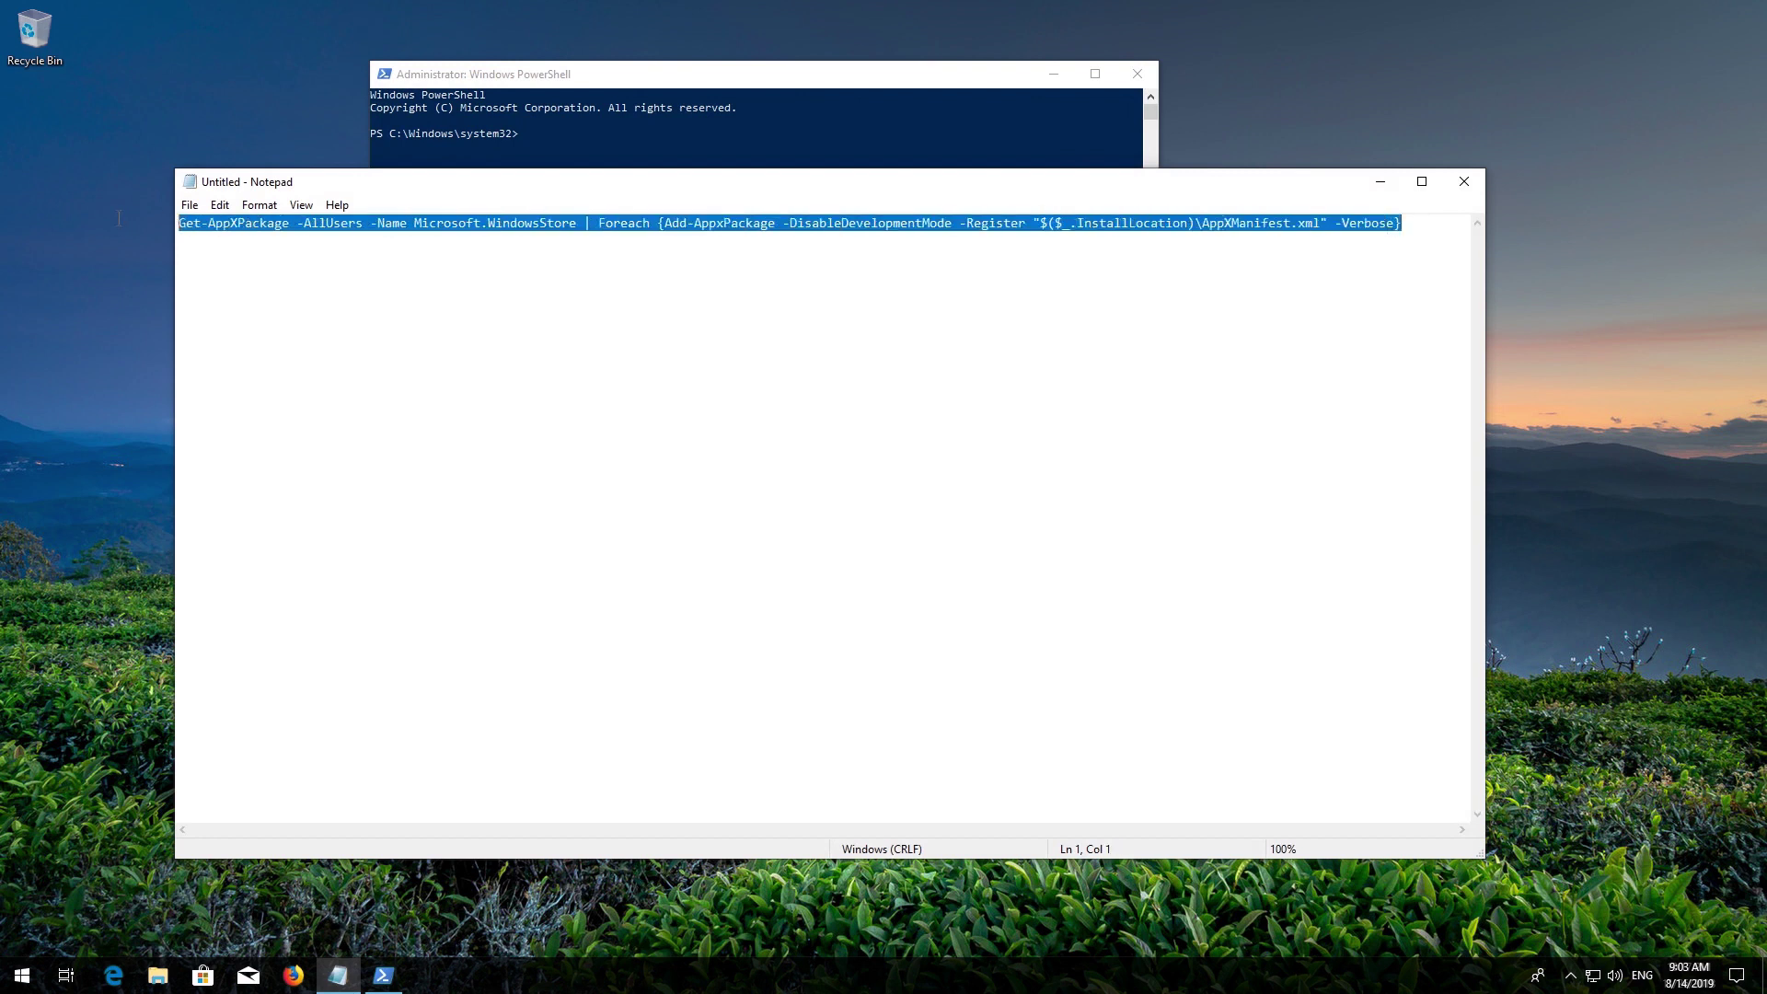
{"action": "right_click", "coordinate": [194, 223]}
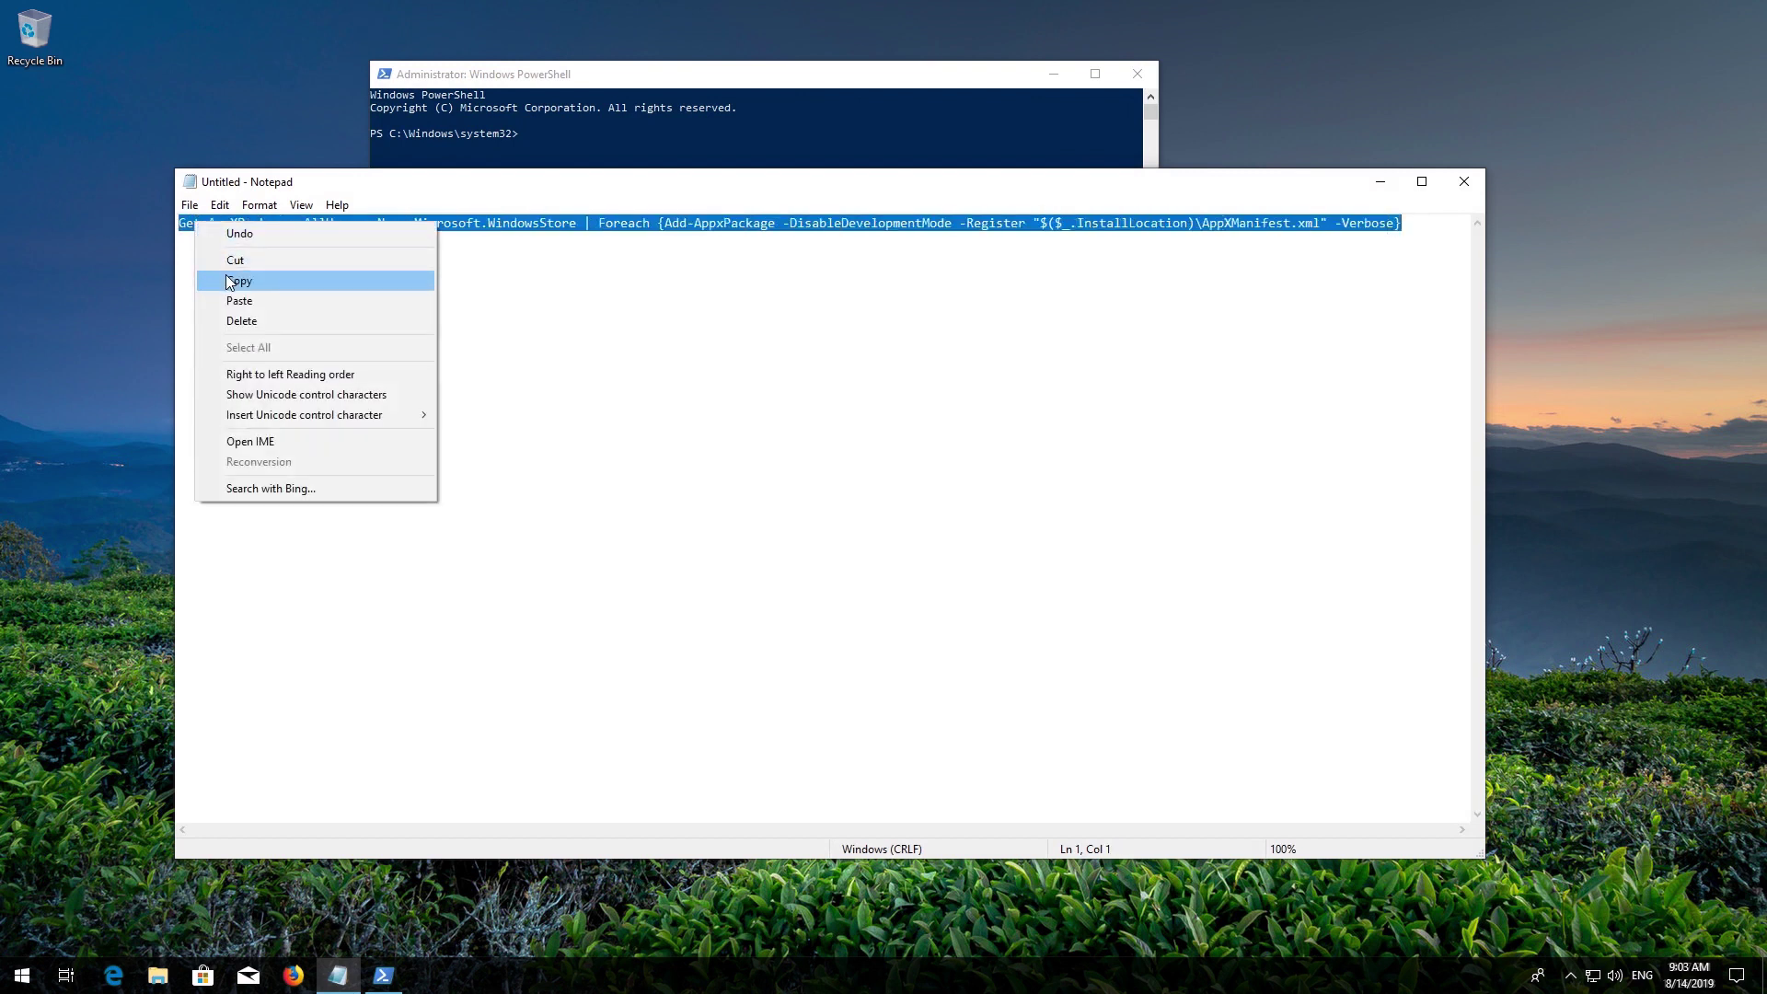
{"action": "left_click", "coordinate": [232, 280]}
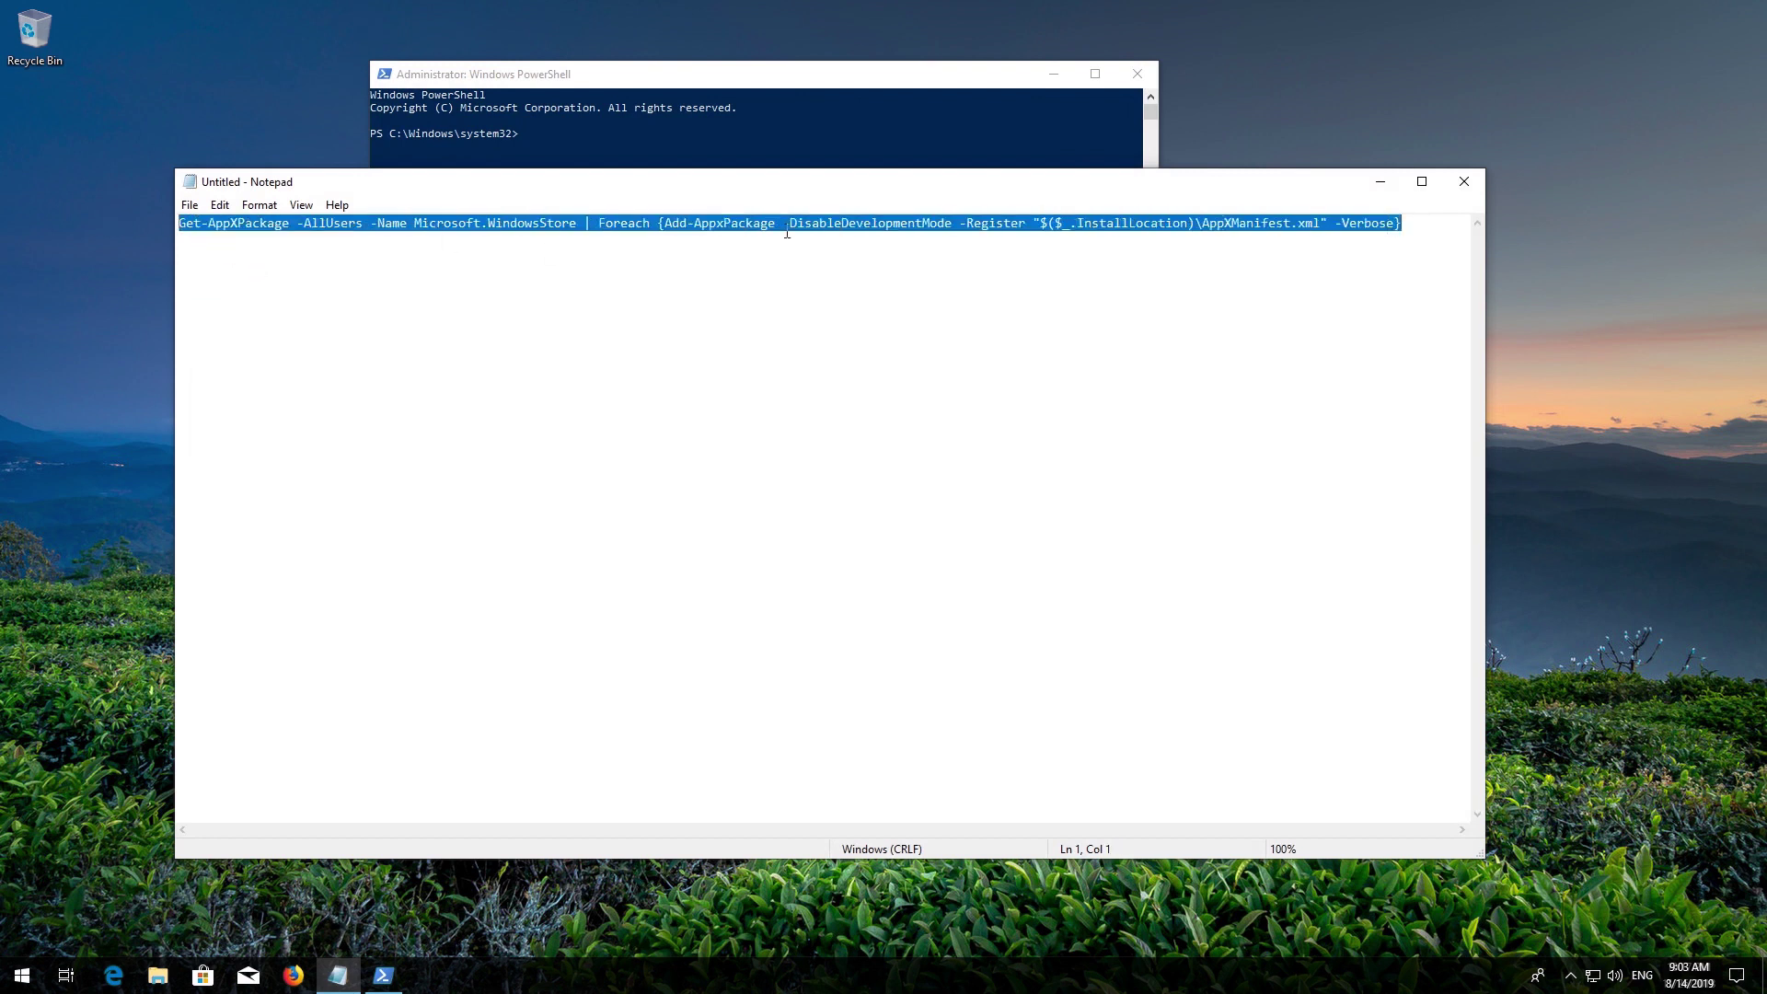
{"action": "left_click", "coordinate": [1381, 181]}
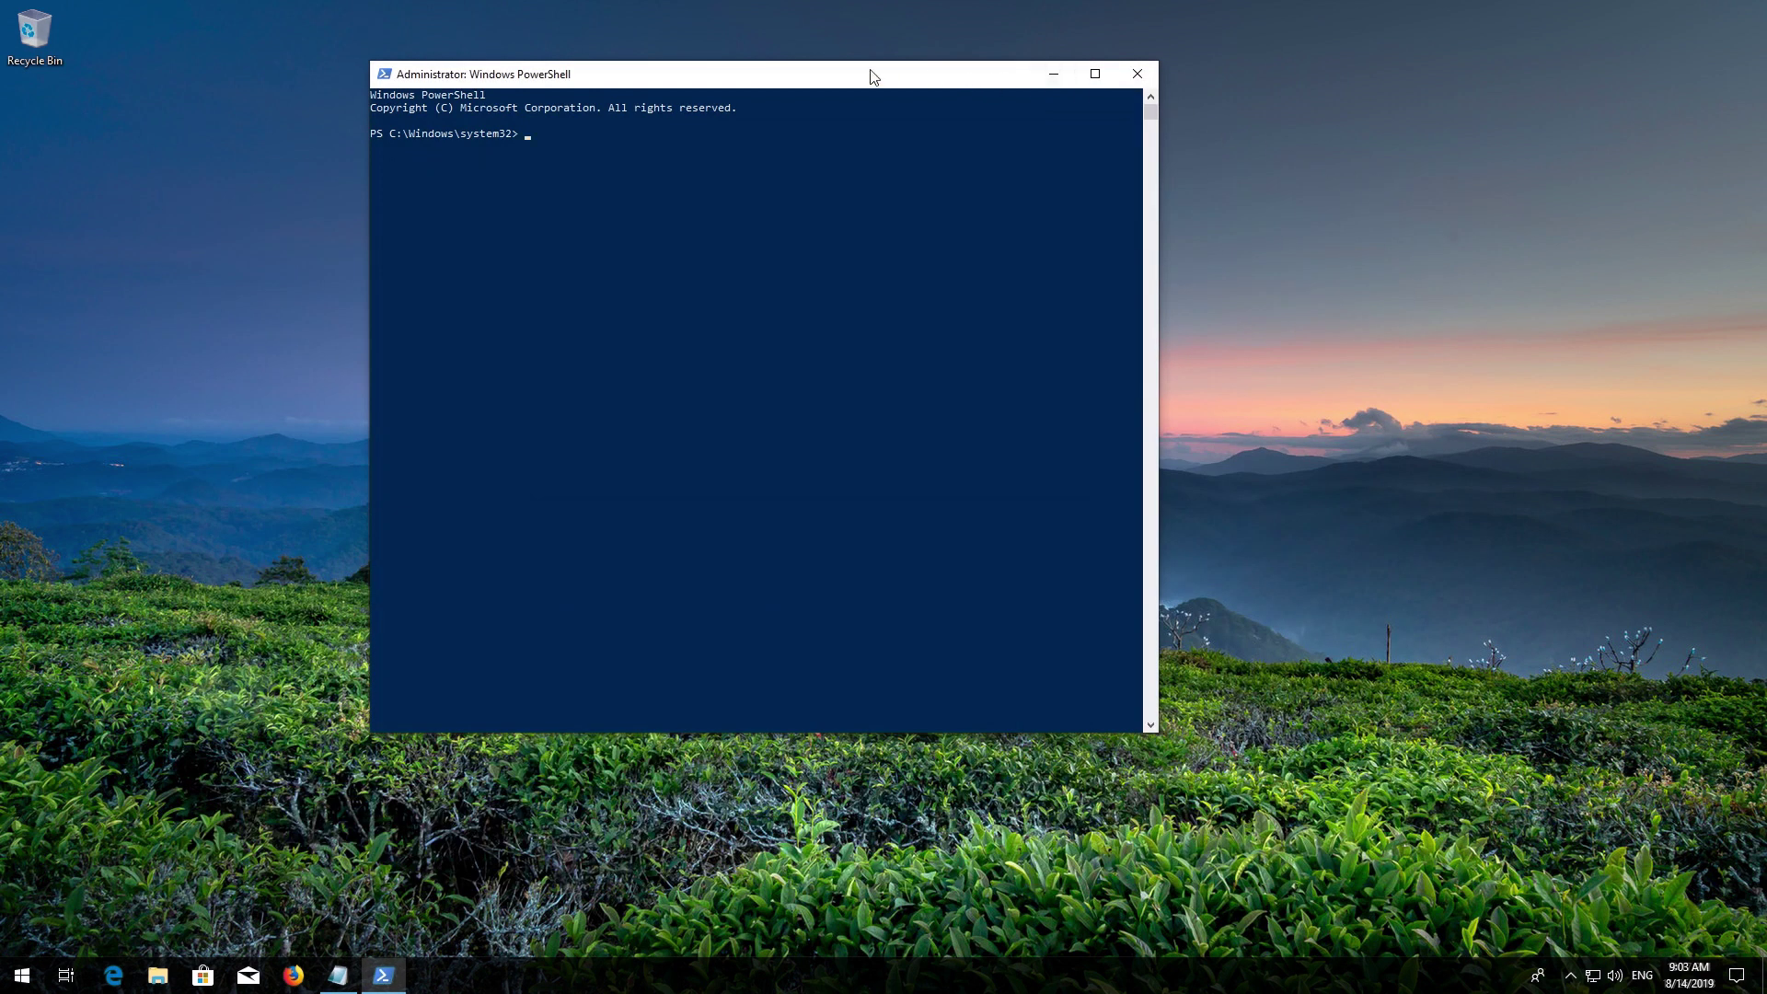
Paste and run the copied Get-AppXPackage command in PowerShell to re-register Microsoft.WindowsStore, and close the session with exit
{"action": "right_click", "coordinate": [803, 75]}
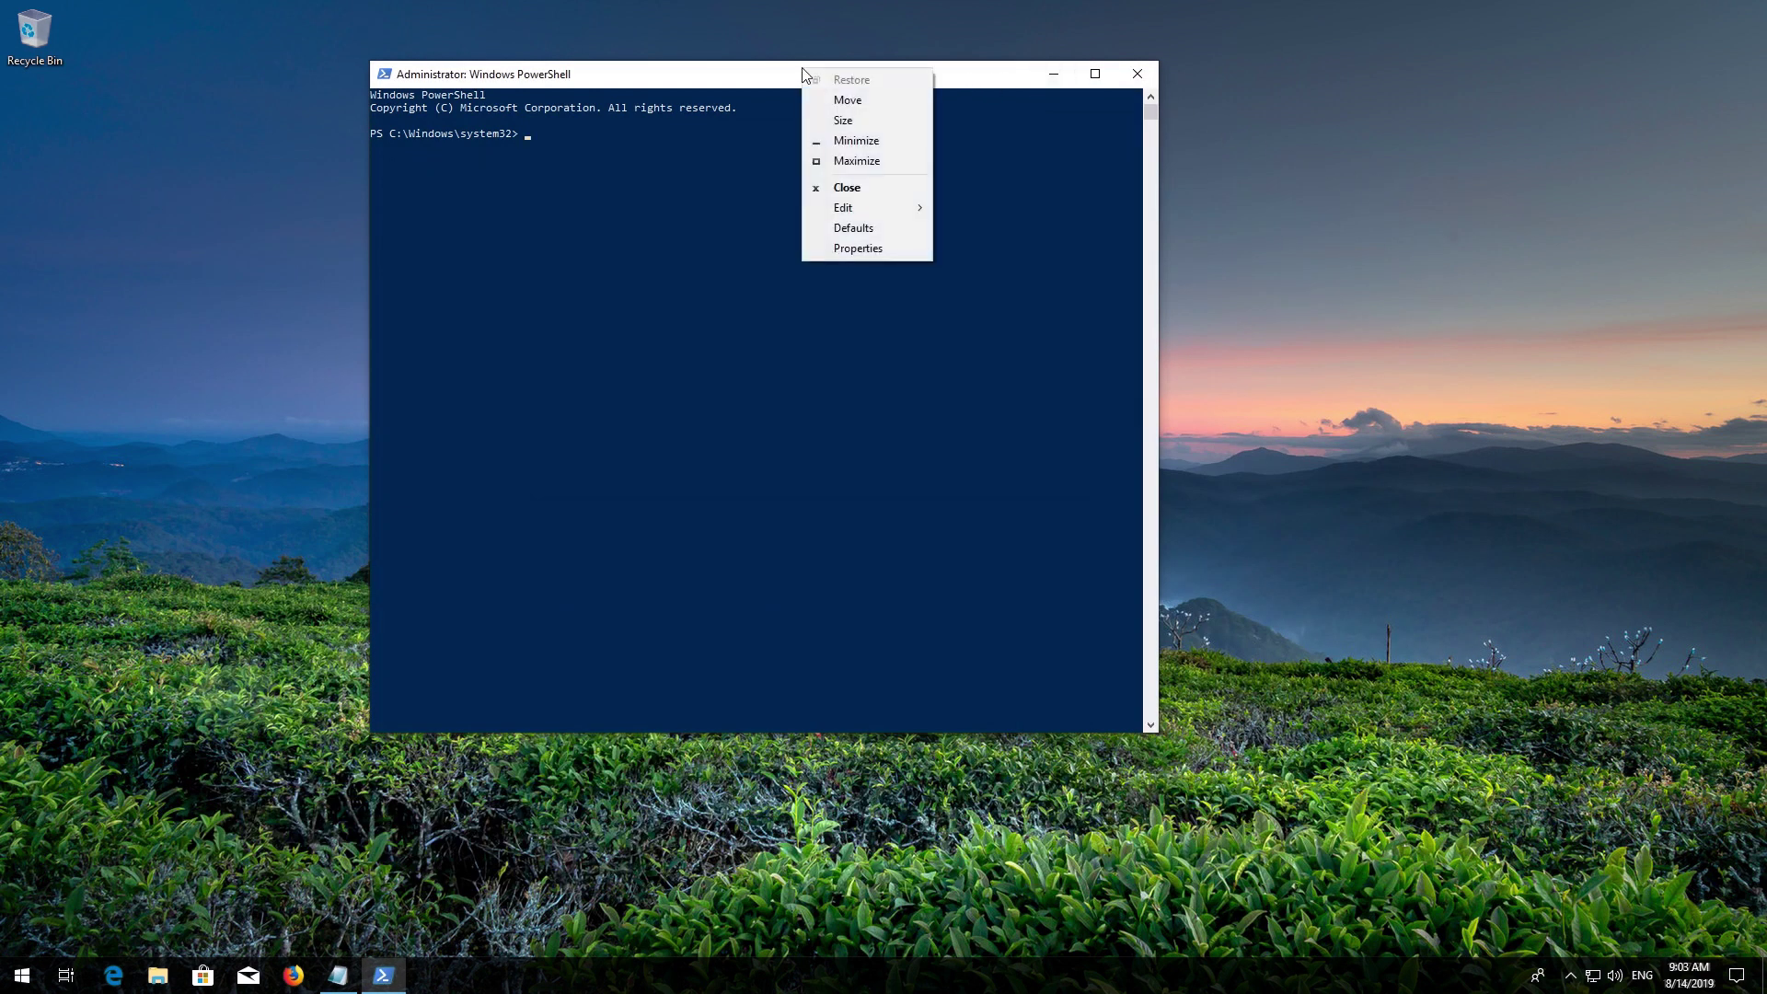
{"action": "mouse_move", "coordinate": [861, 212]}
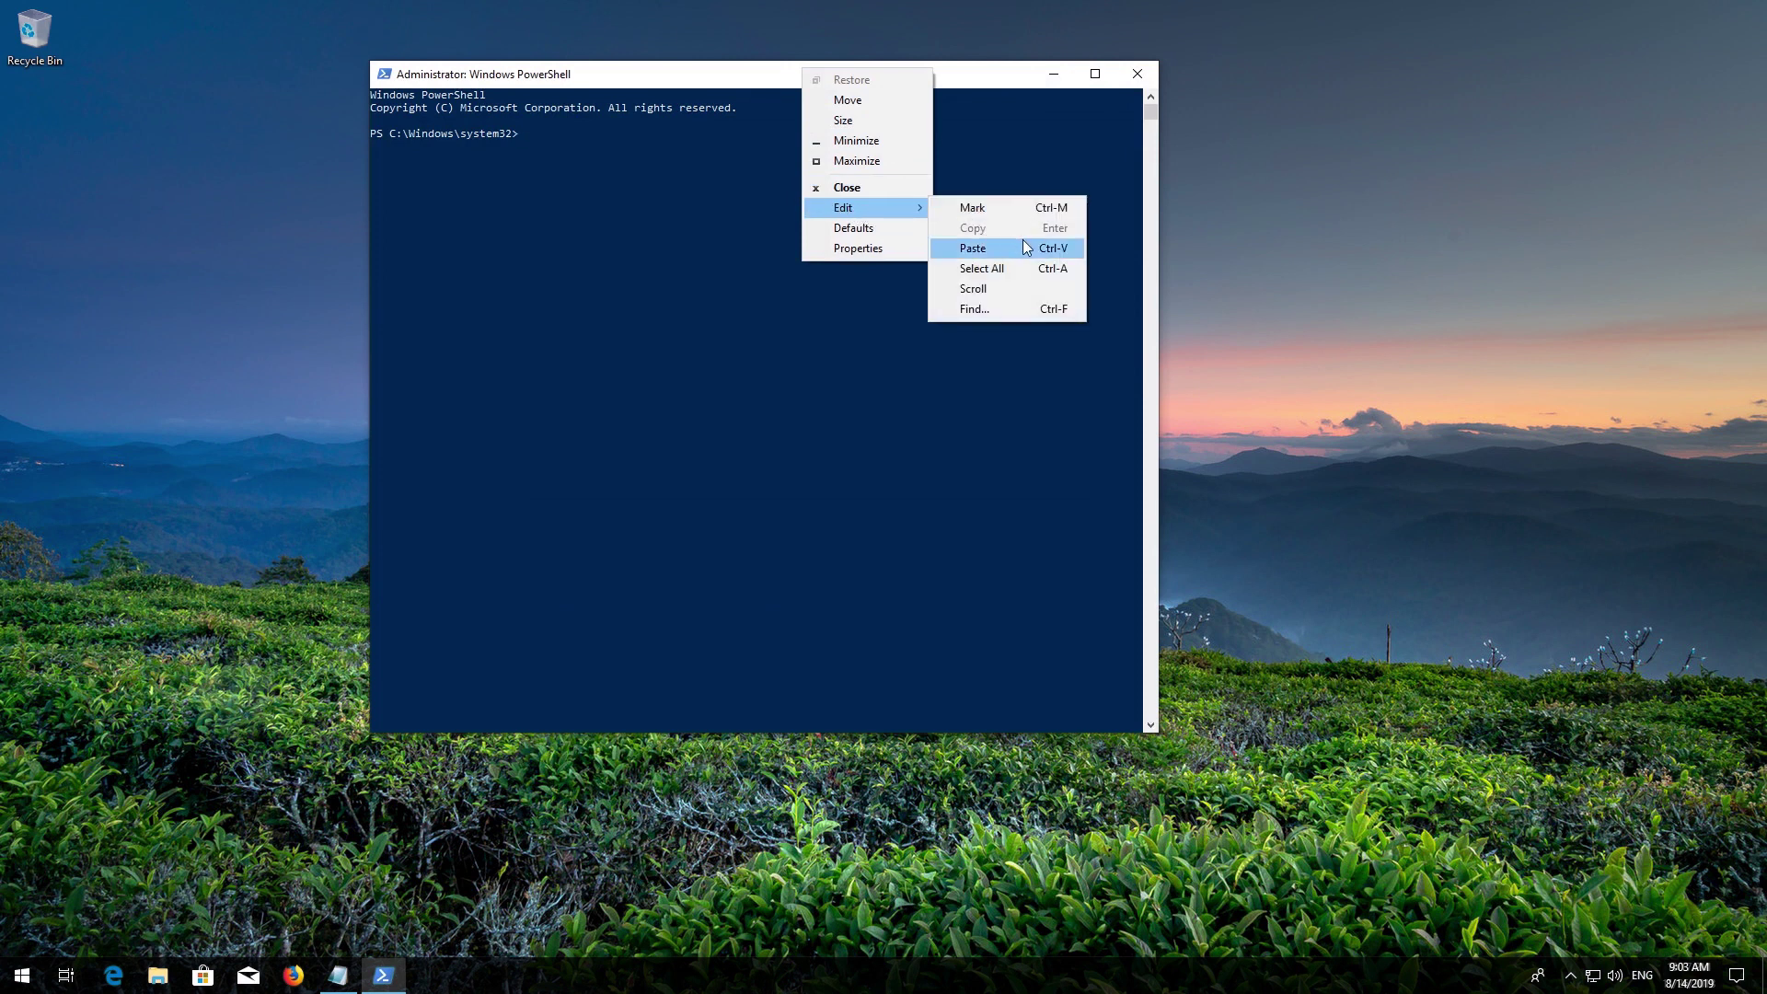
{"action": "left_click", "coordinate": [972, 247]}
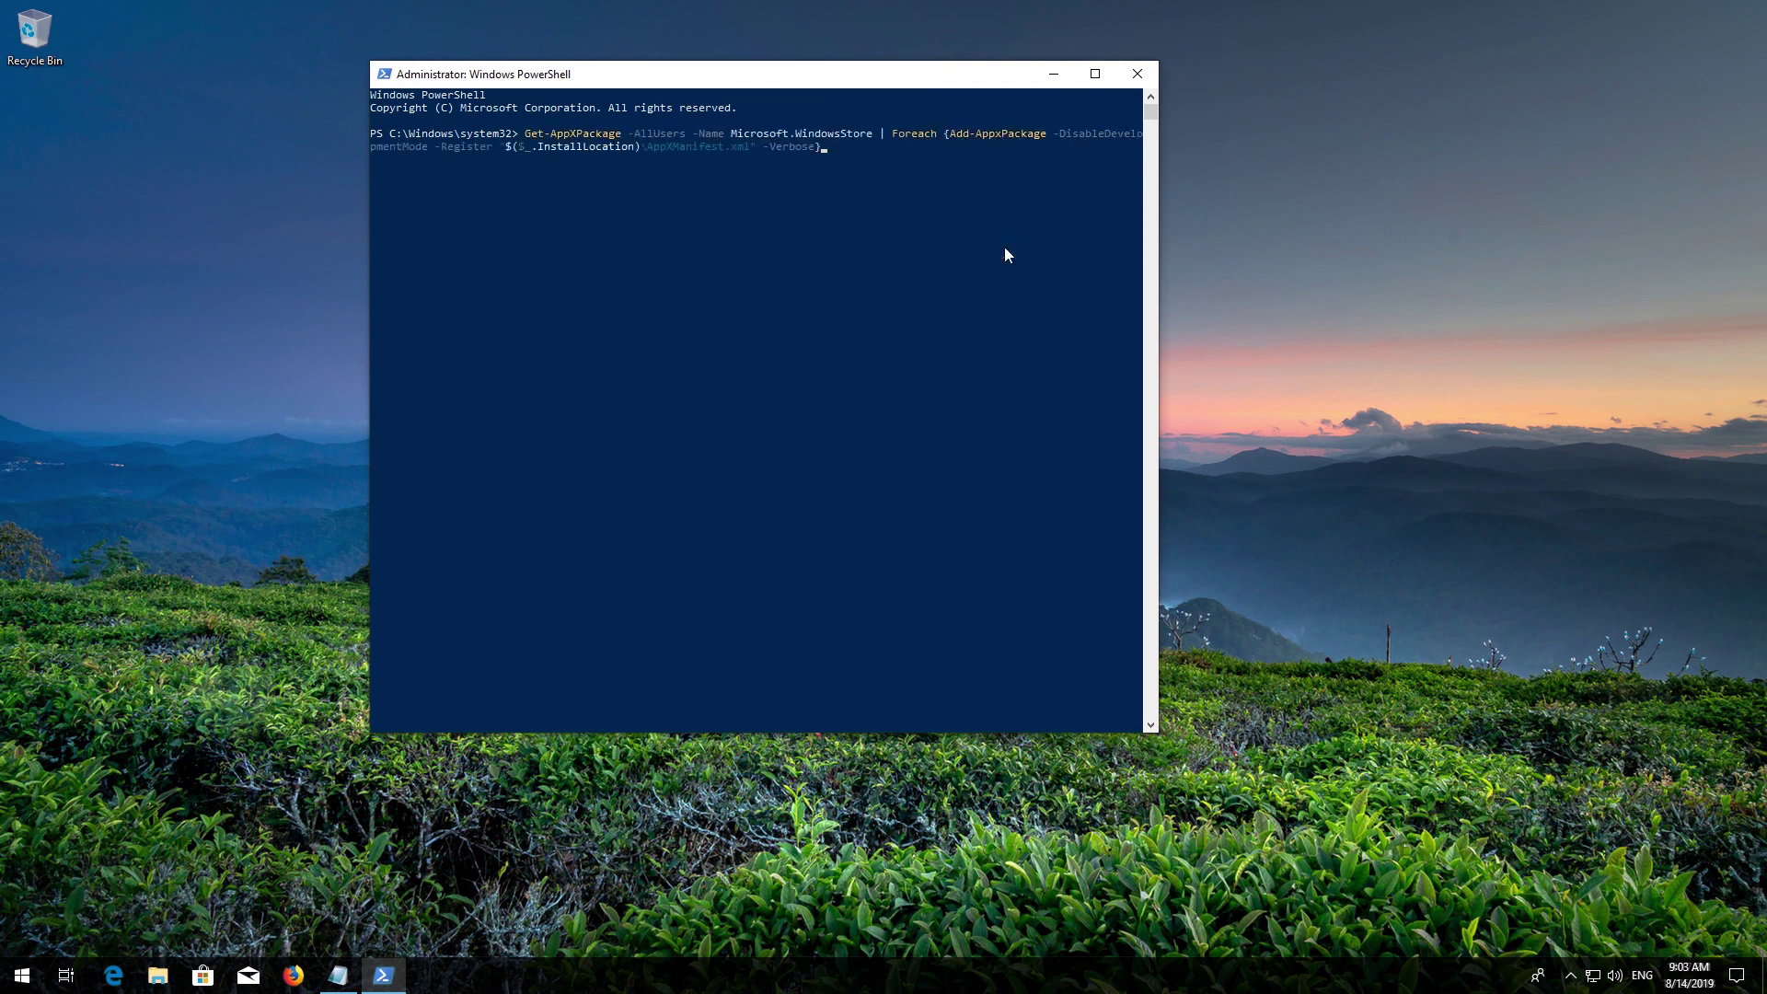
{"action": "key", "text": "Return"}
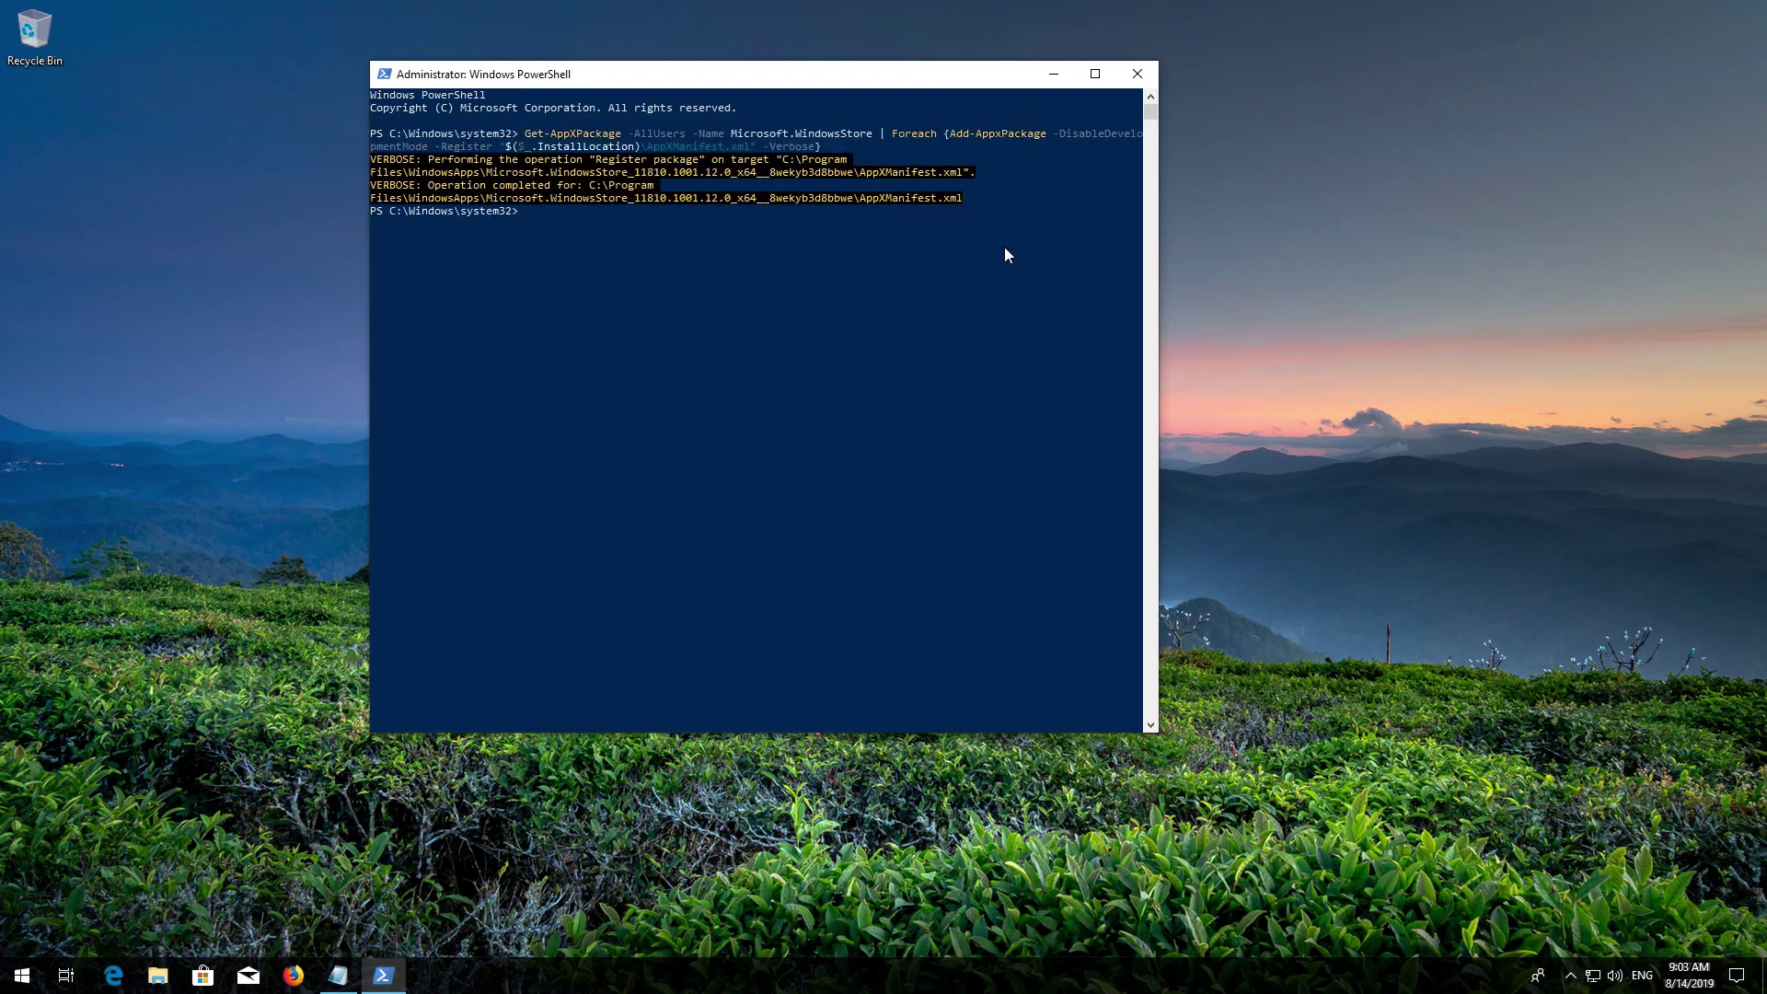
{"action": "type", "text": "exit"}
{"action": "key", "text": "Return"}
Restart the computer after re-registering the Store package
{"action": "key", "text": "super"}
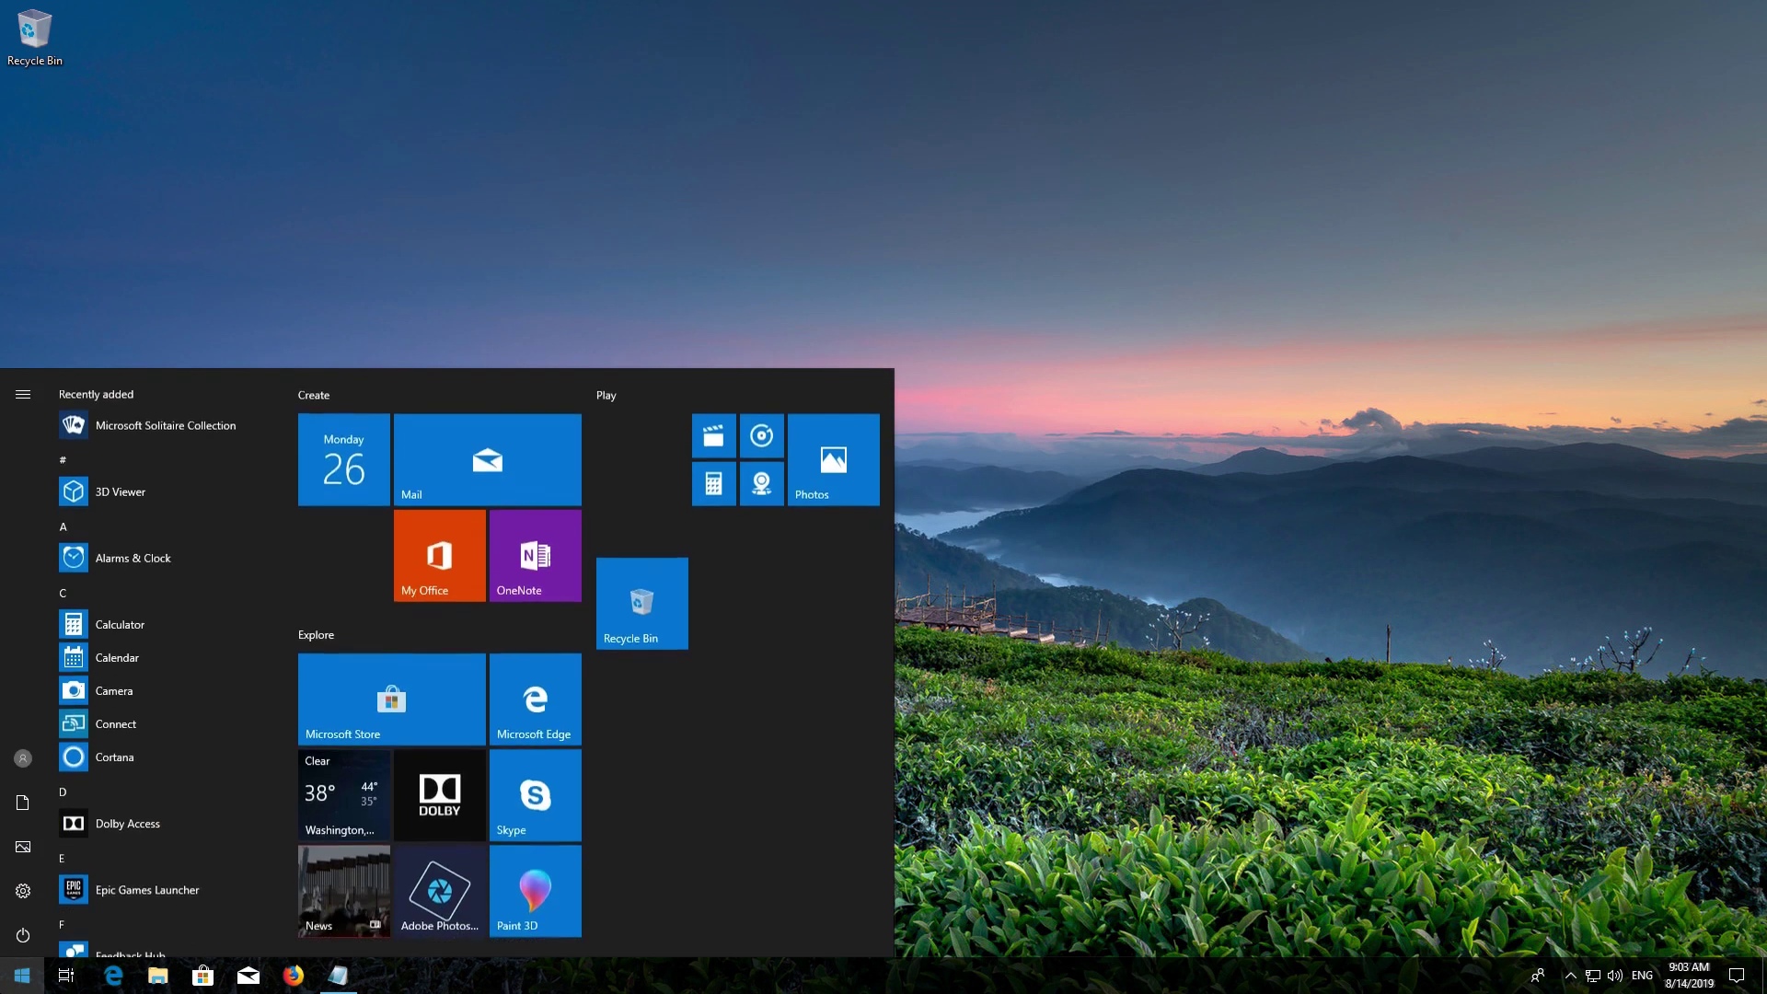
{"action": "left_click", "coordinate": [12, 939]}
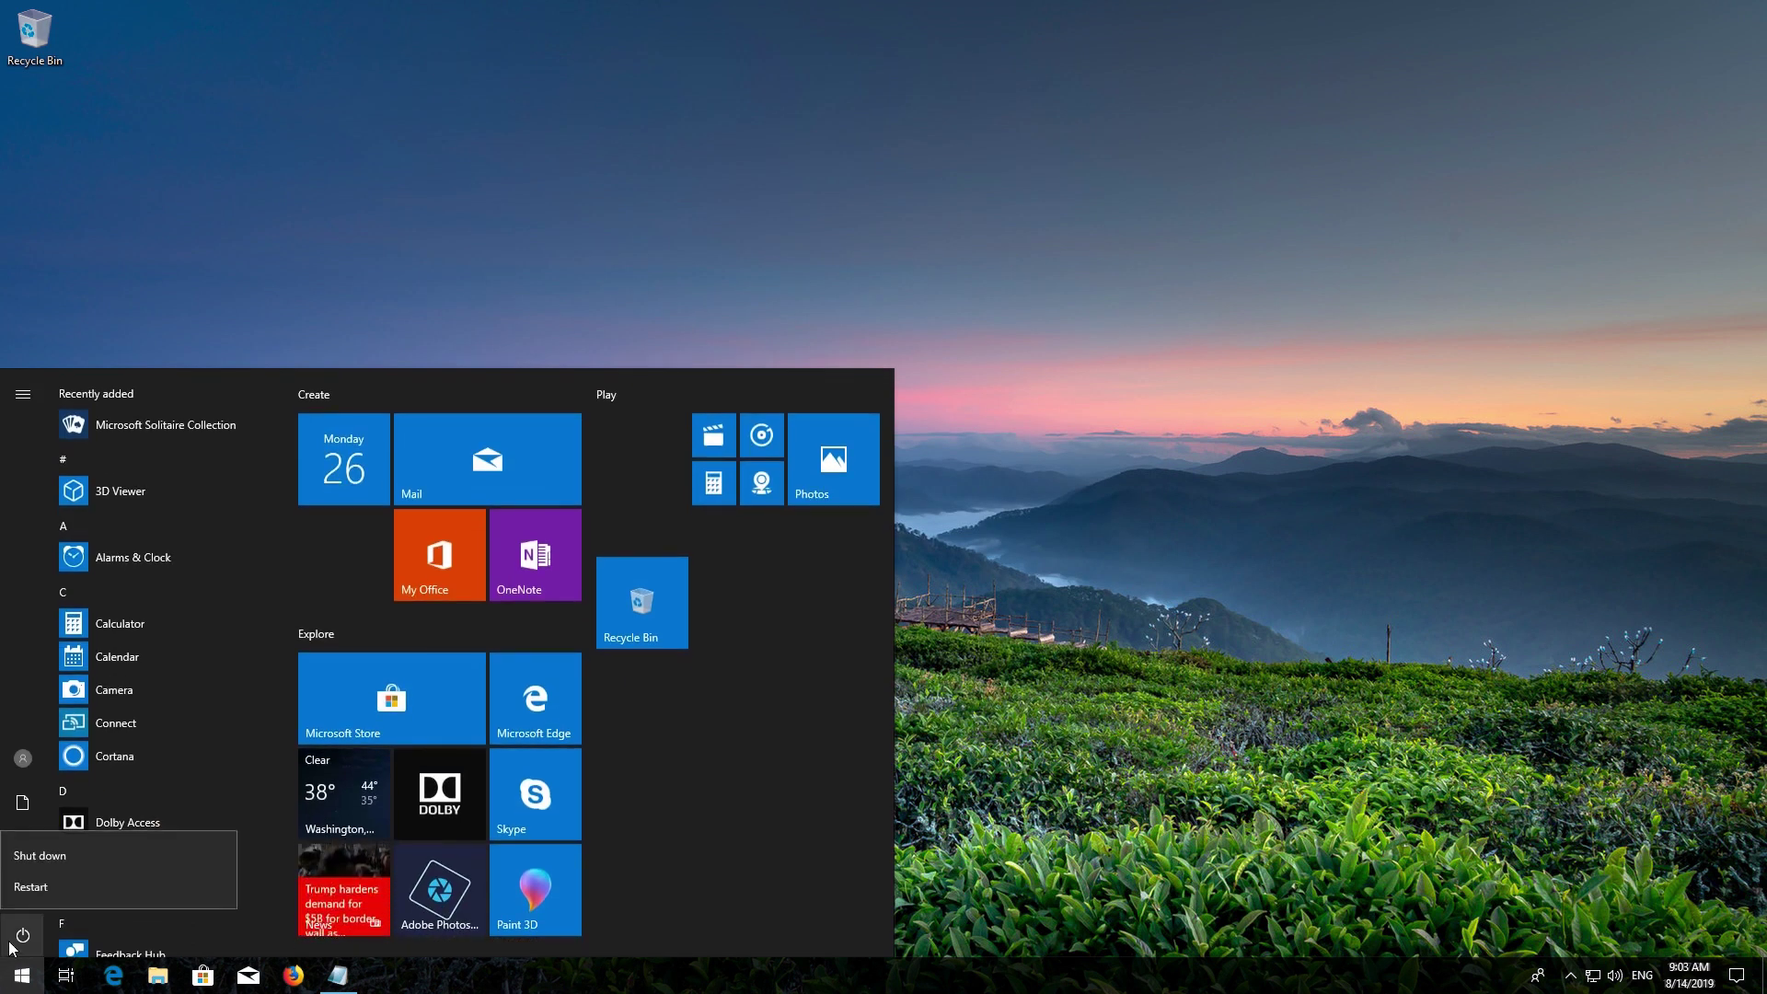
{"action": "left_click", "coordinate": [42, 889]}
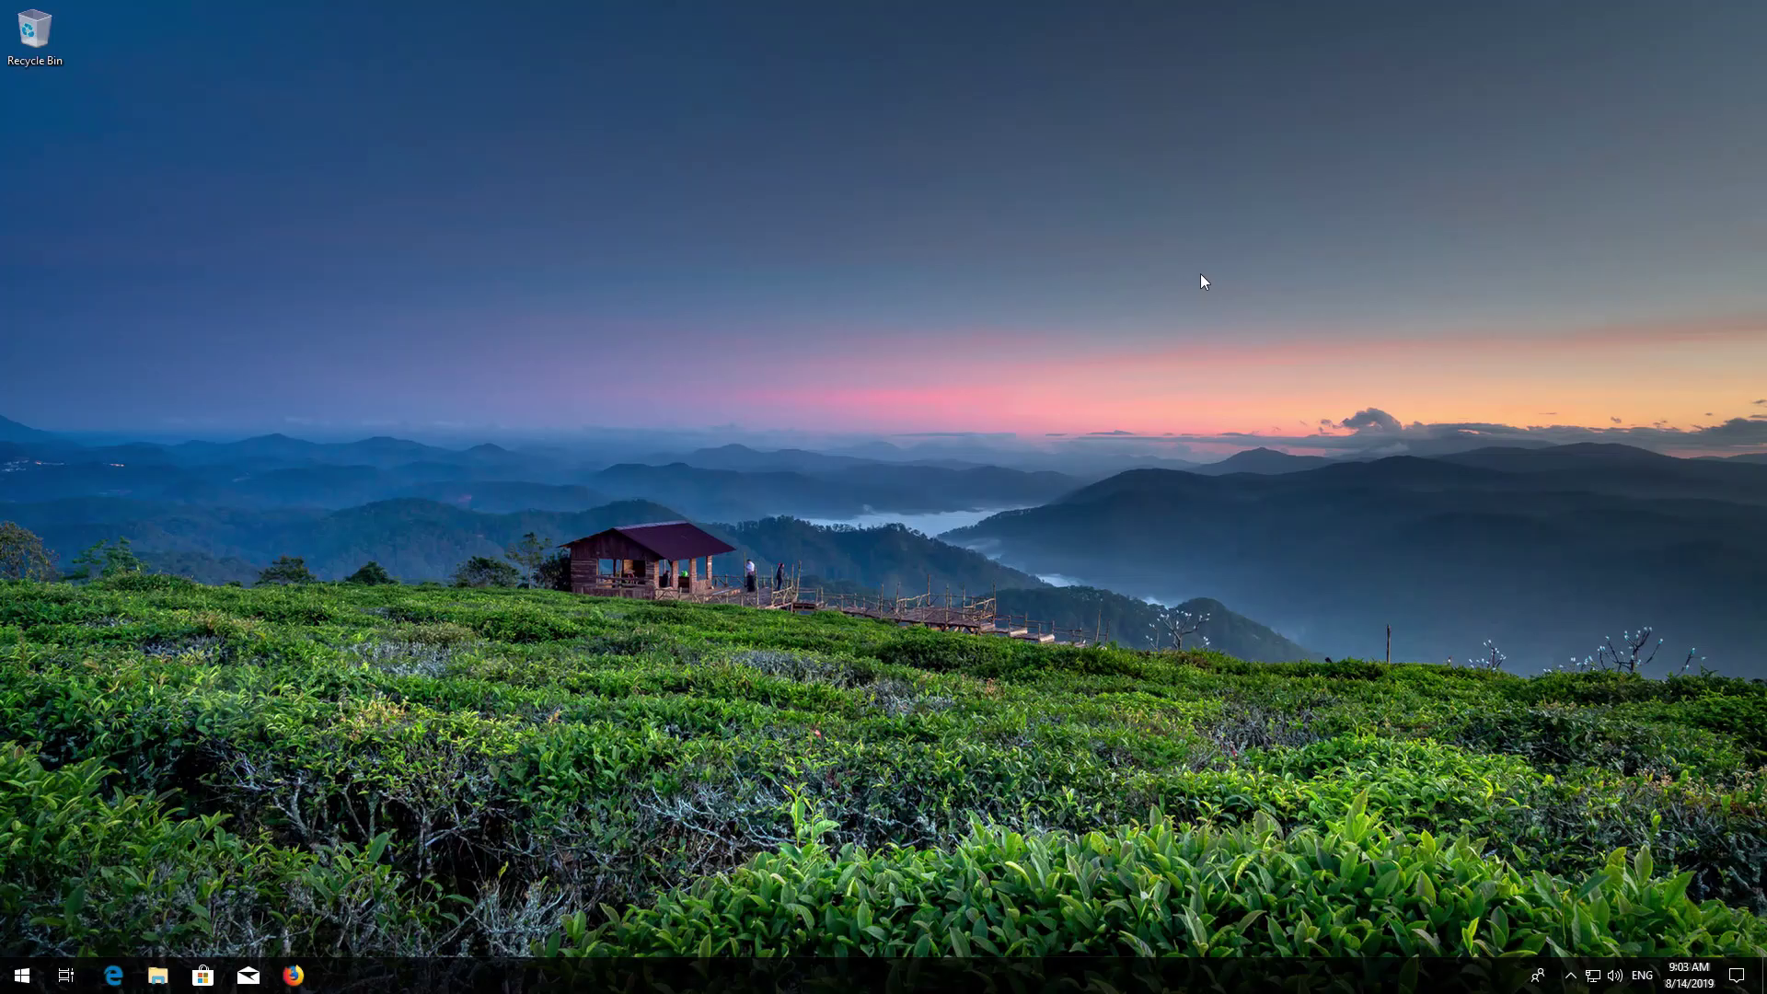
Open the advanced options of Microsoft Store from the installed apps list in Windows Settings
{"action": "key", "text": "super"}
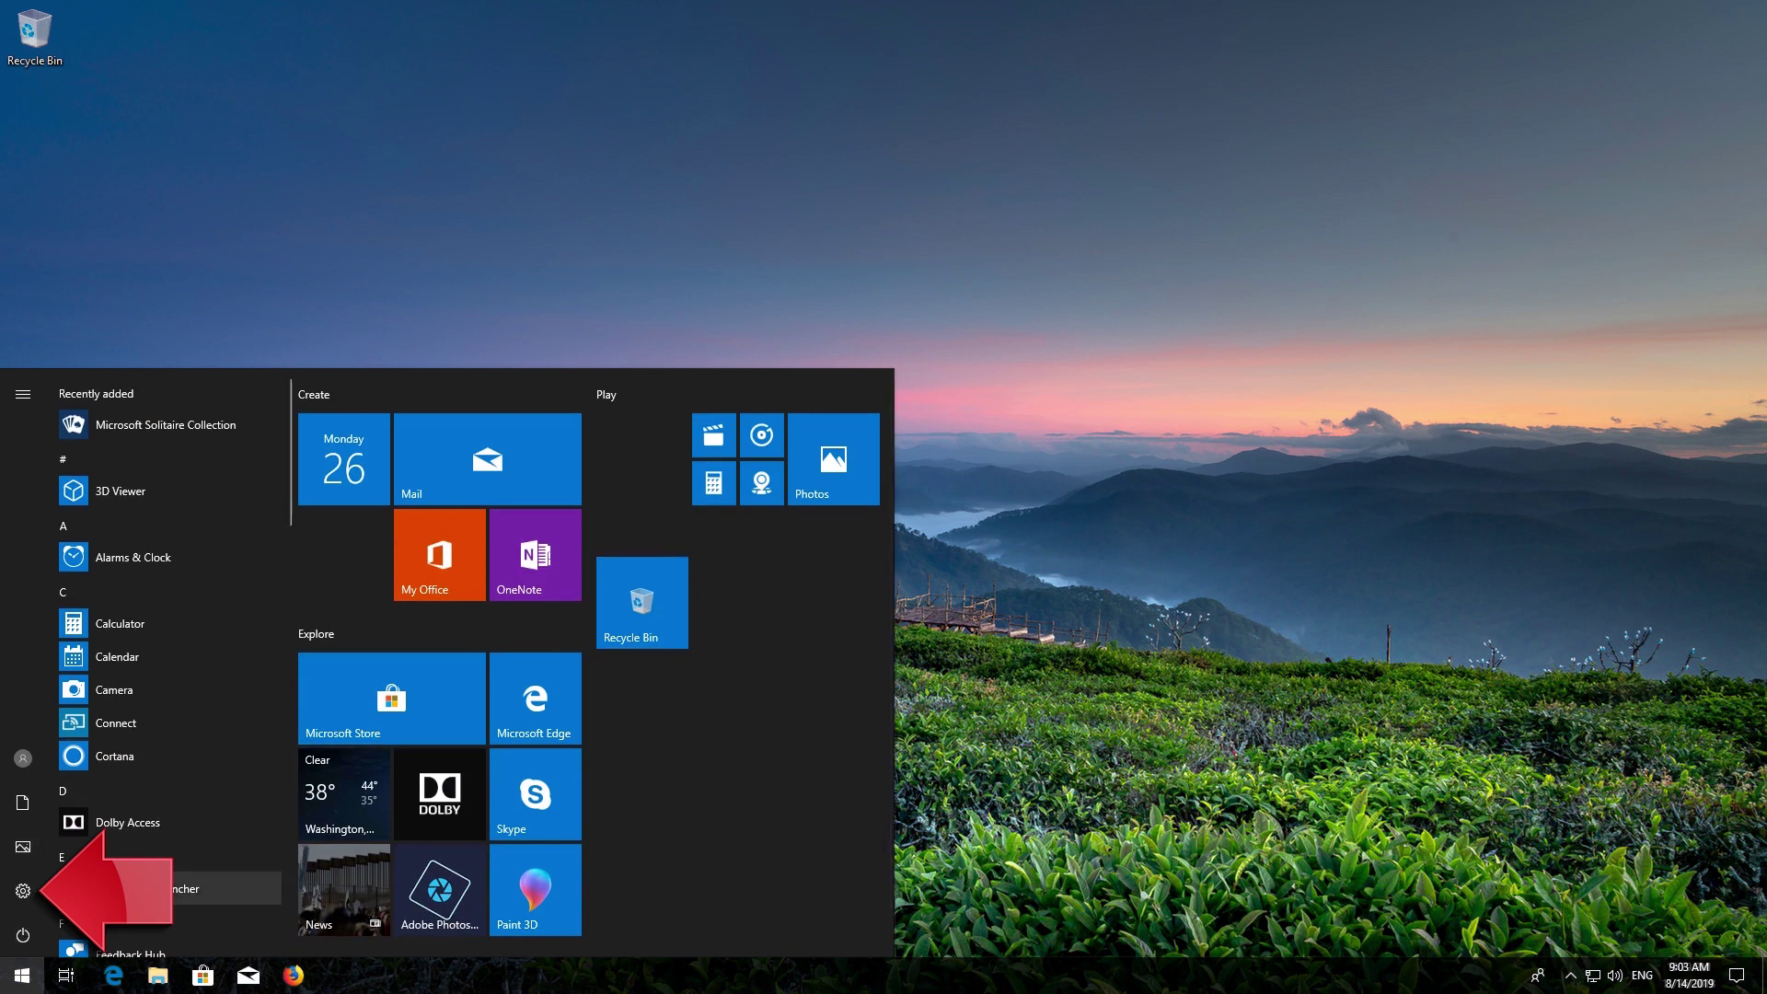
{"action": "left_click", "coordinate": [23, 890]}
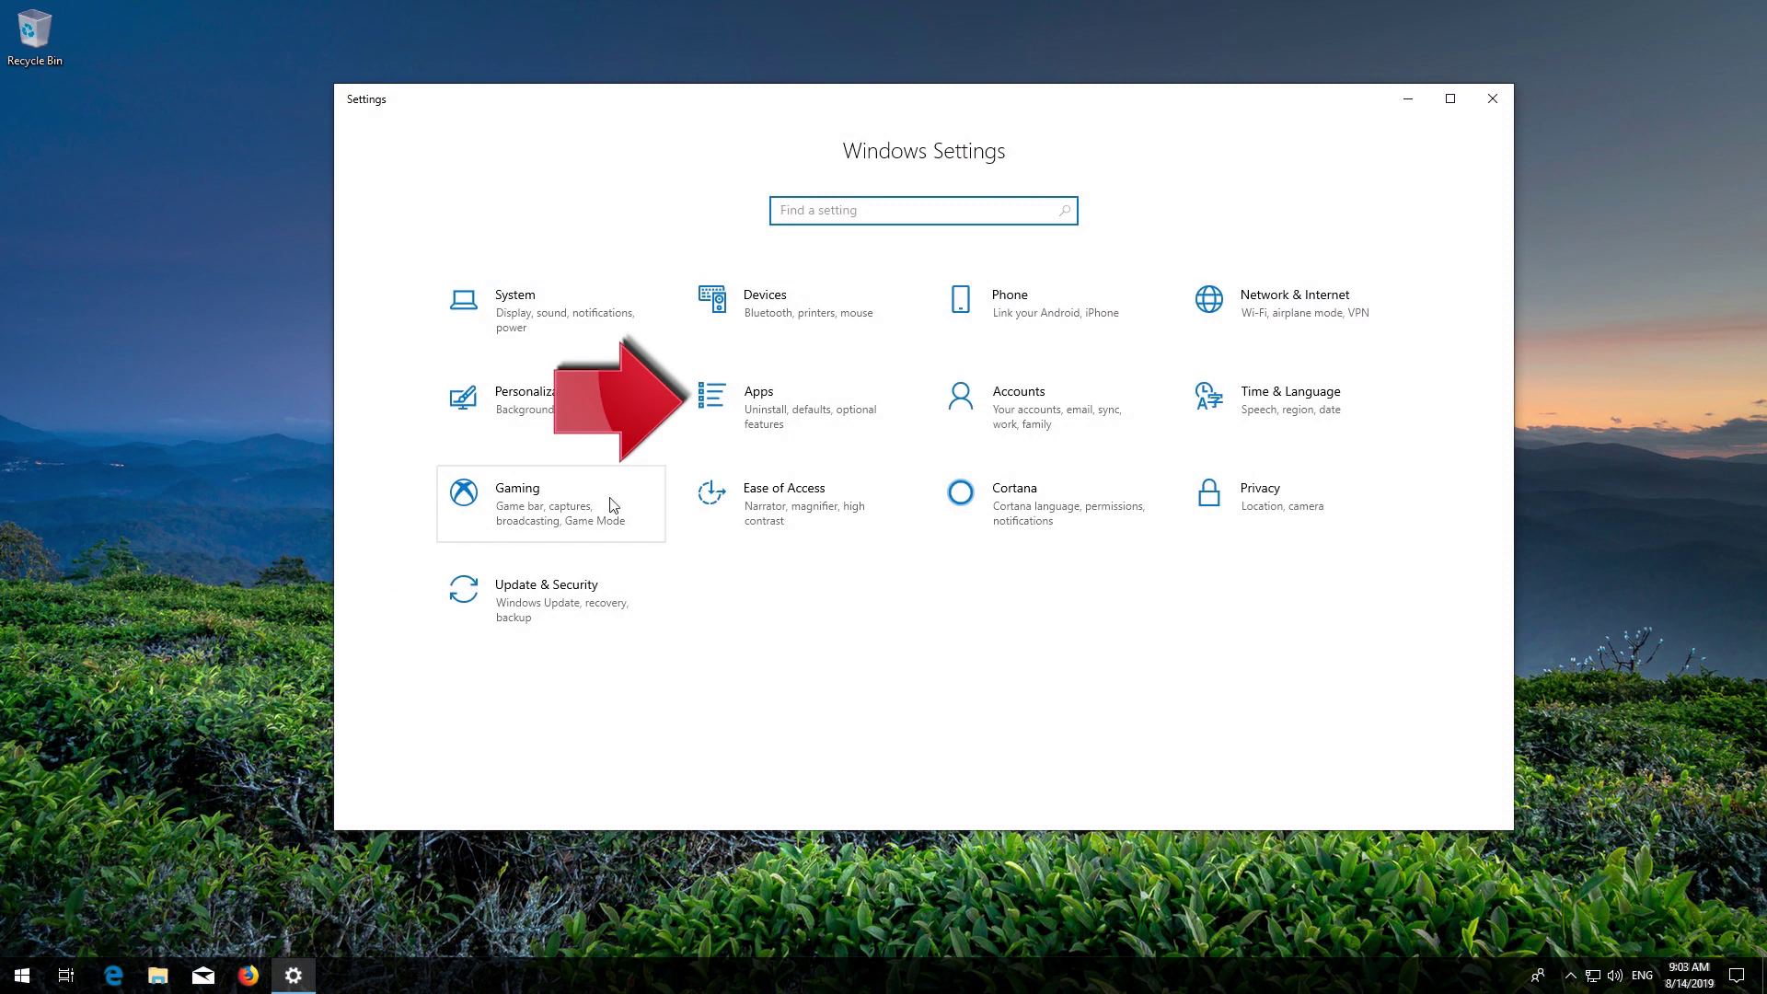
{"action": "left_click", "coordinate": [796, 410]}
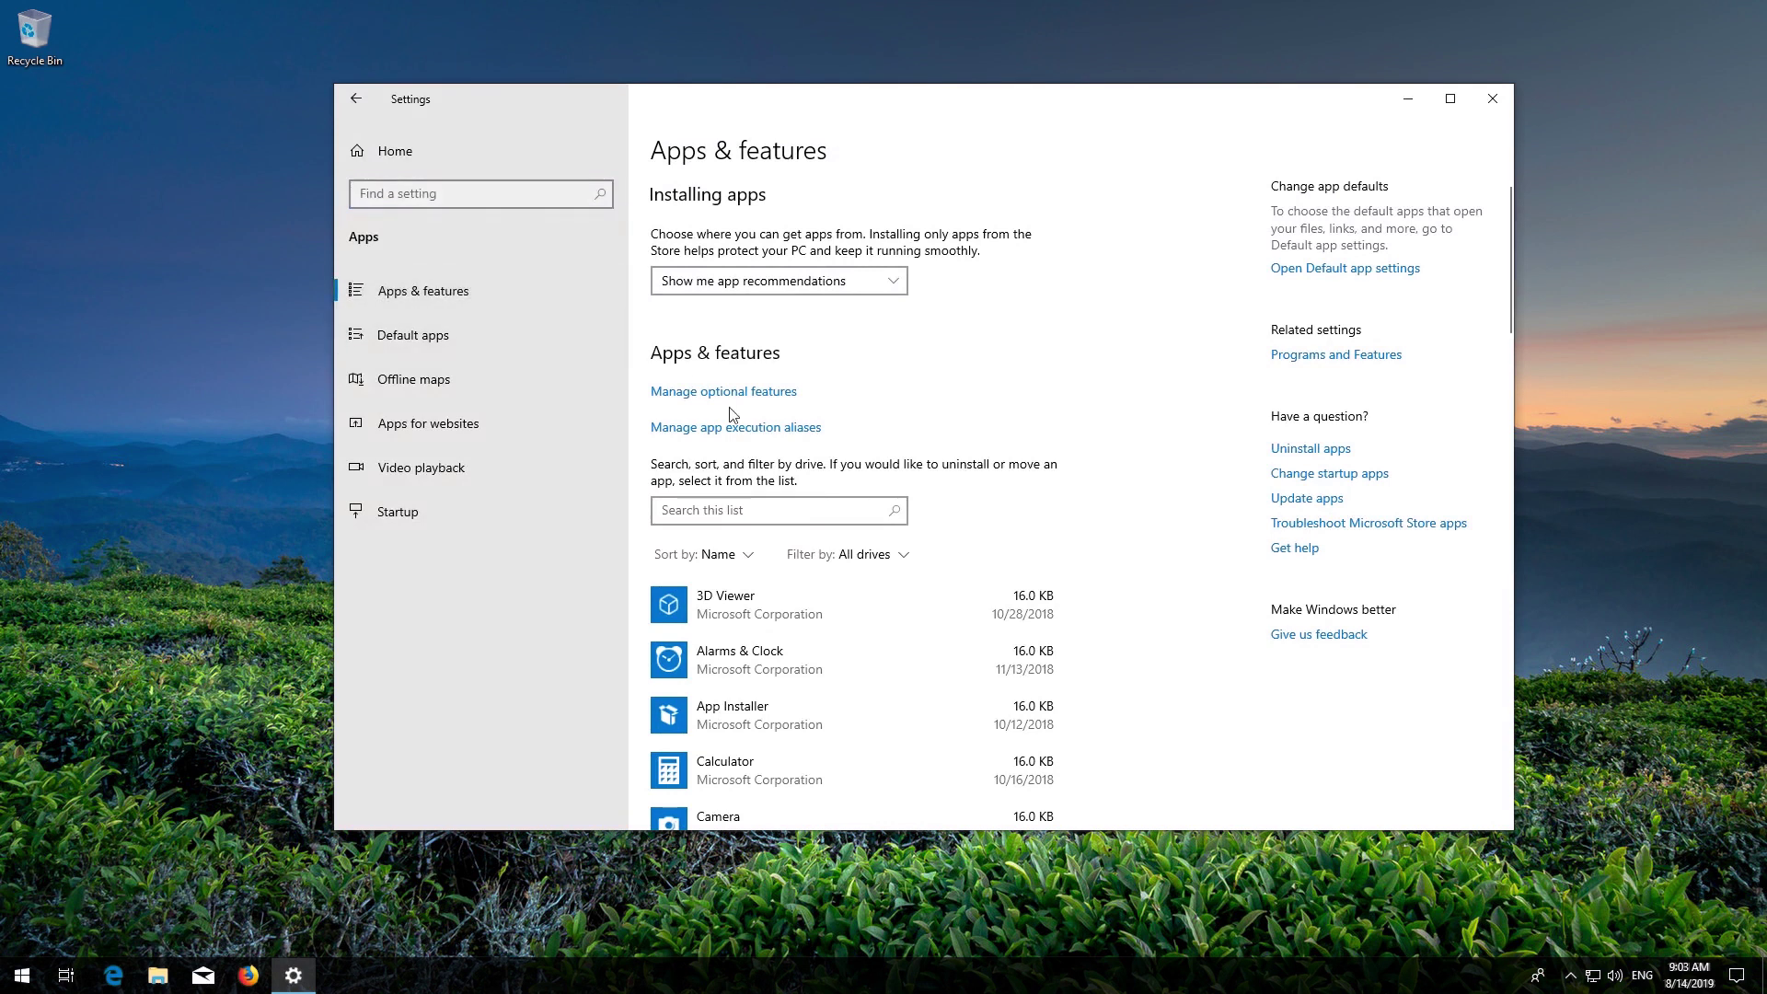
{"action": "scroll", "coordinate": [730, 409], "scroll_direction": "down", "scroll_amount": 10}
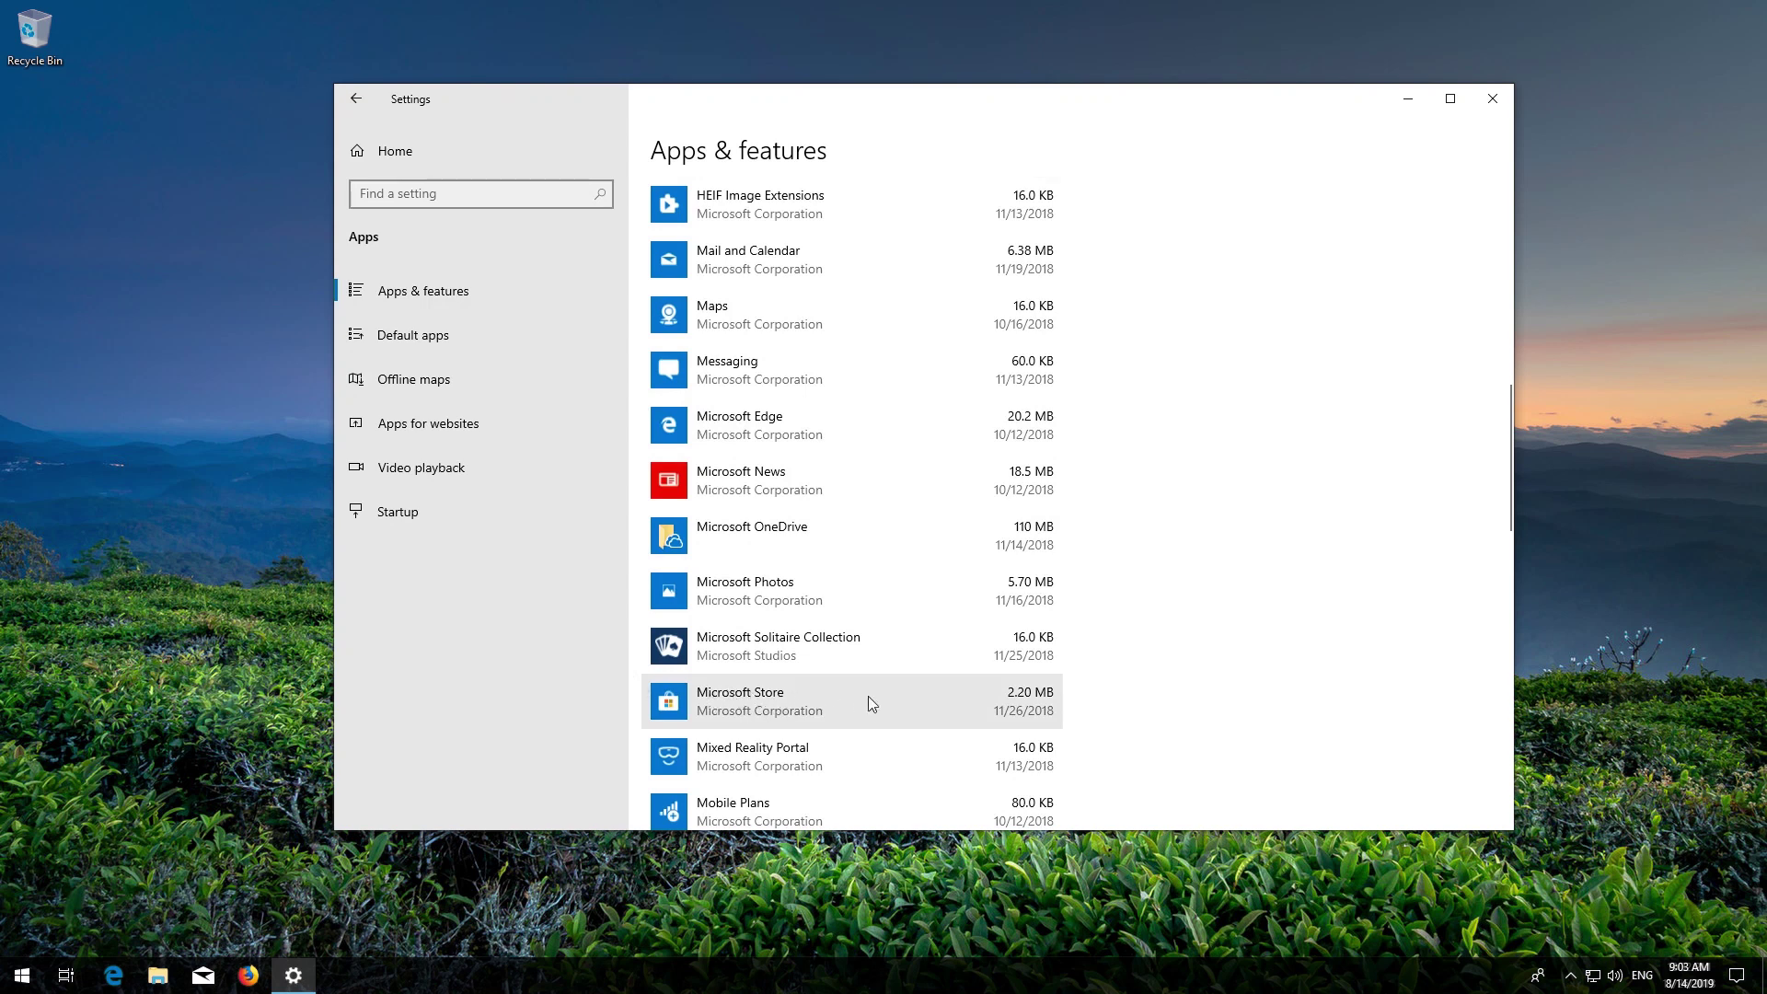
{"action": "left_click", "coordinate": [869, 696]}
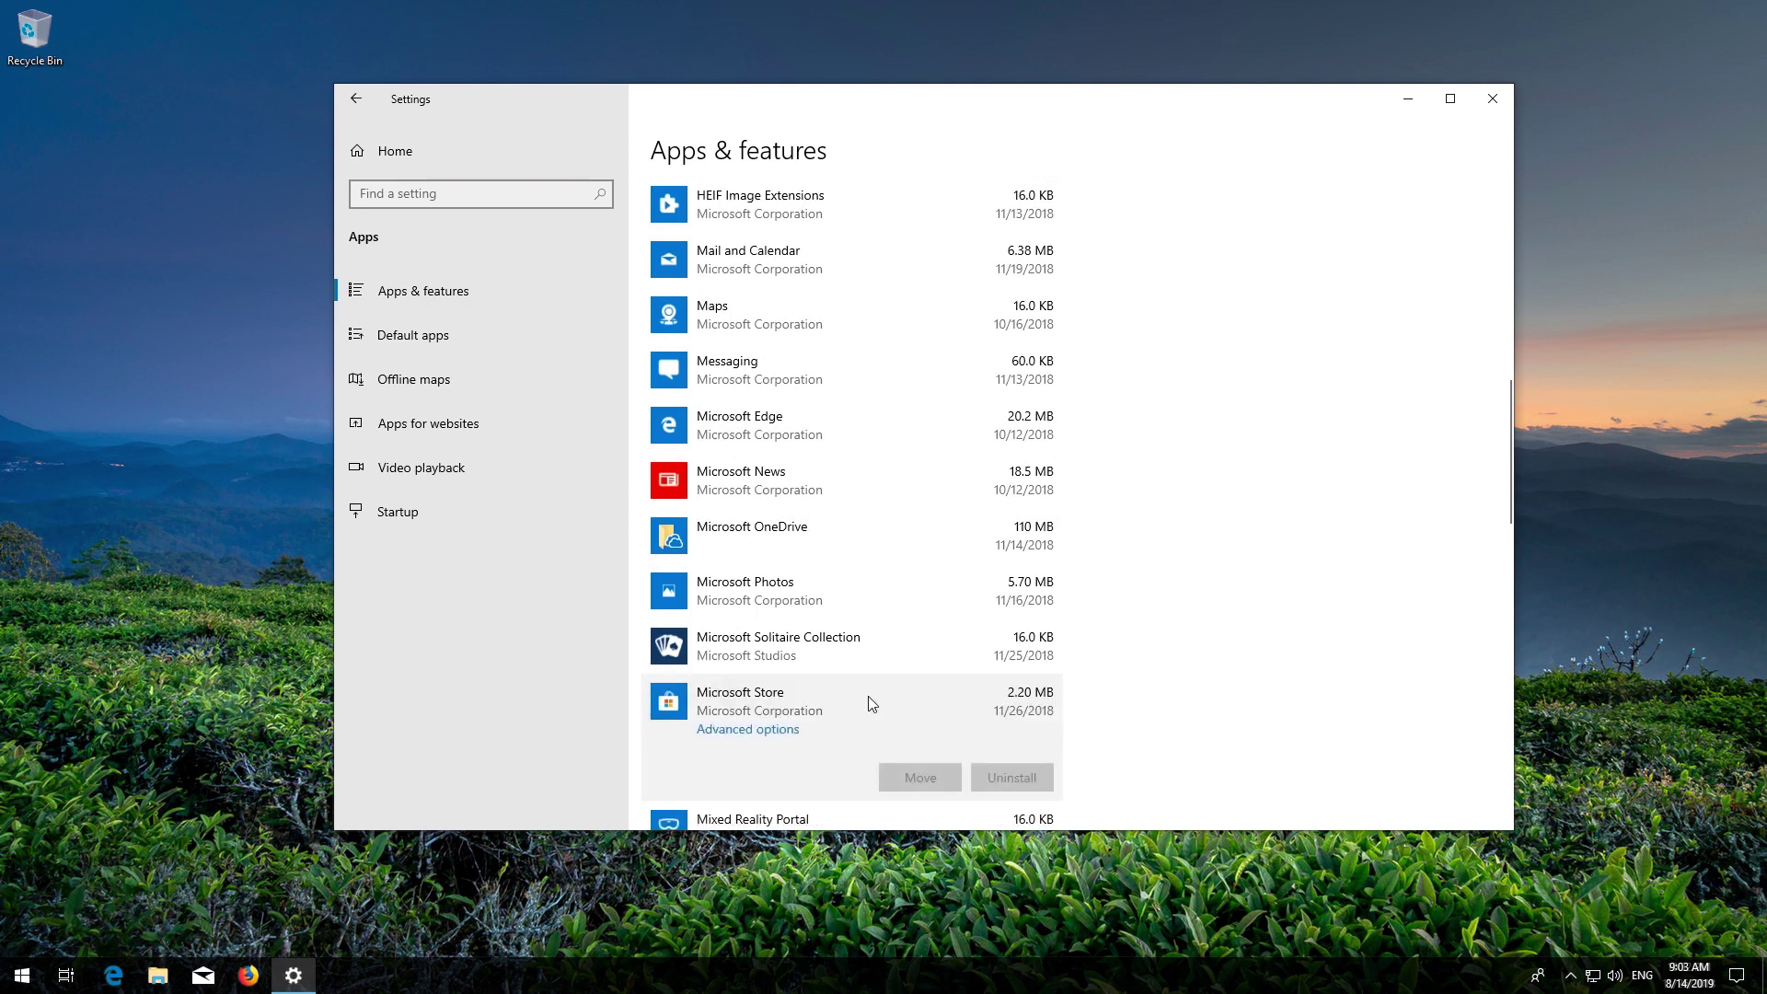
{"action": "left_click", "coordinate": [742, 730]}
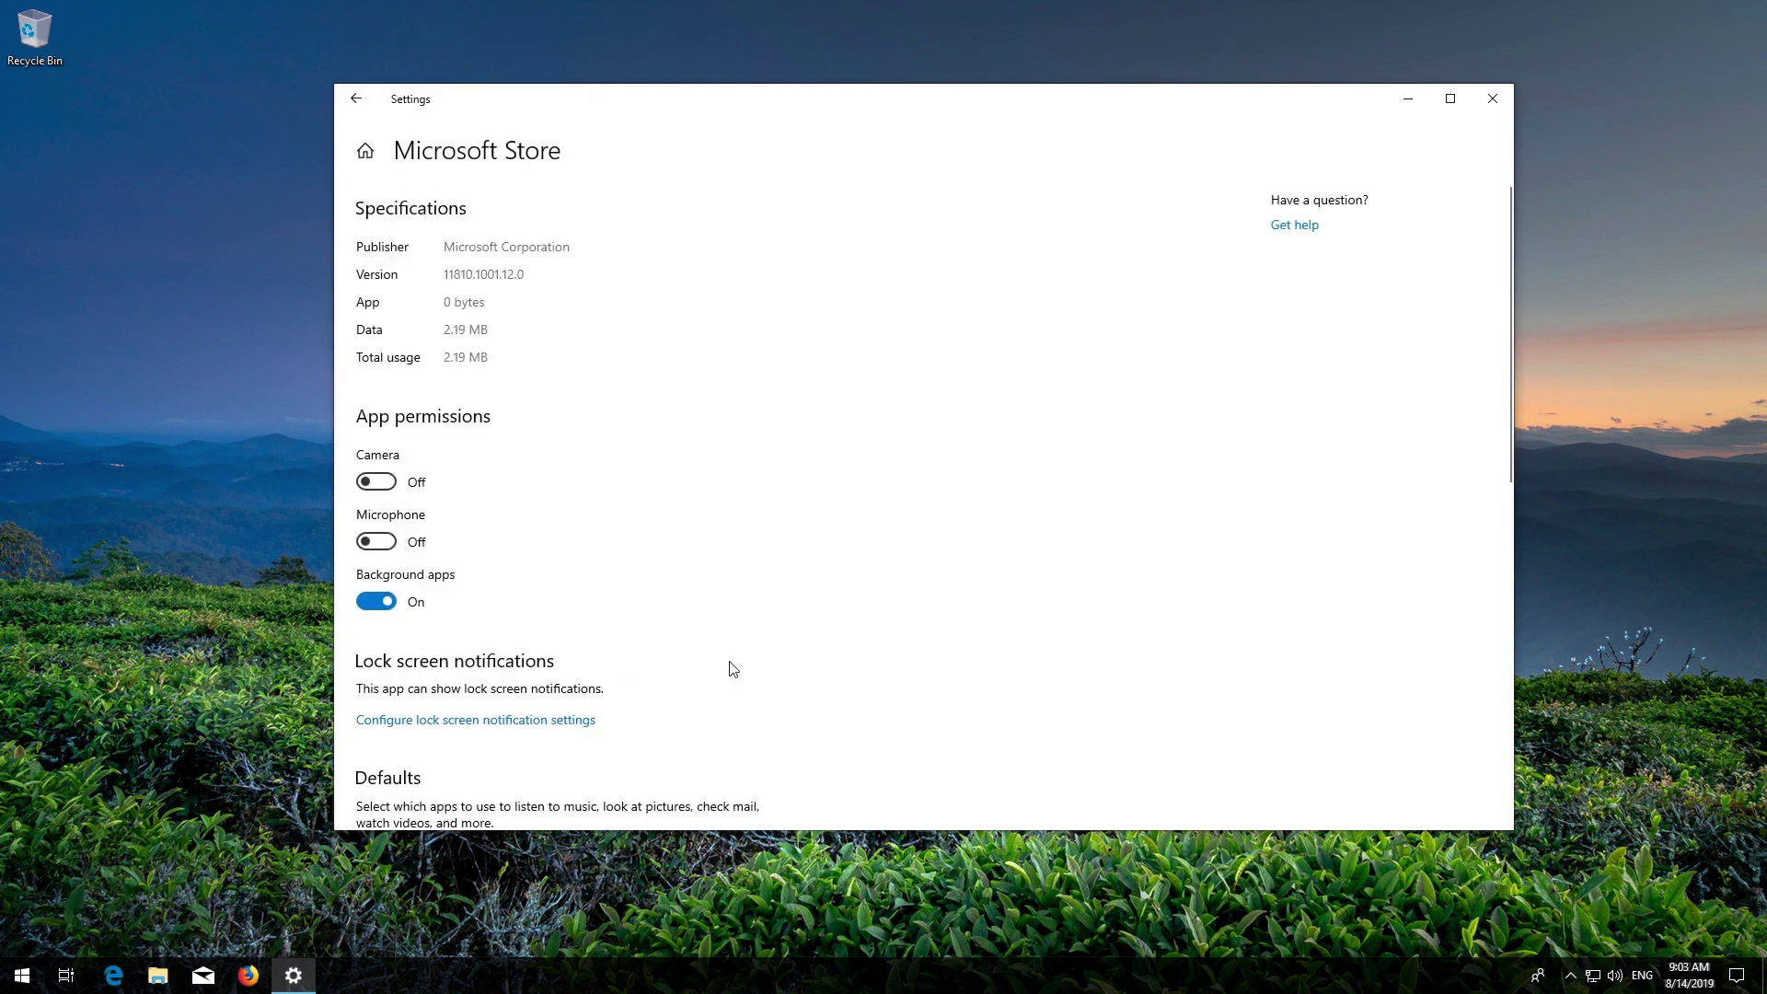
Reset the Microsoft Store app, confirming the deletion of its data, and close Settings
{"action": "scroll", "coordinate": [733, 669], "scroll_direction": "down", "scroll_amount": 8}
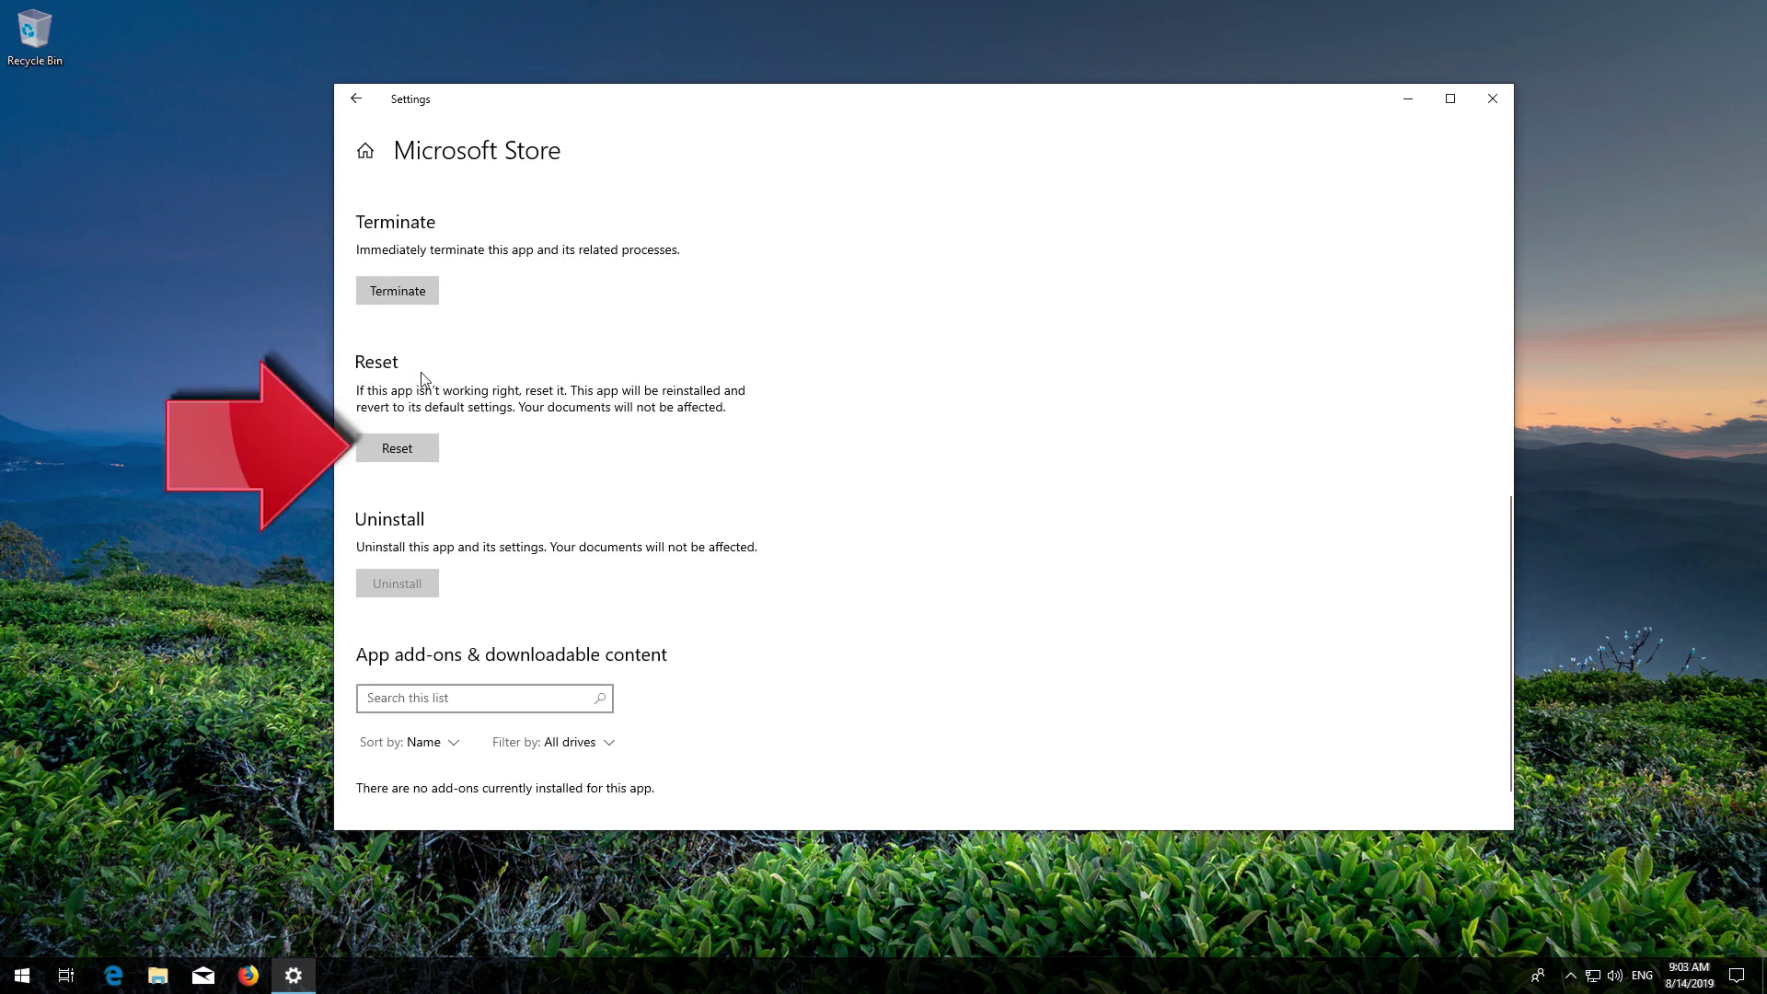
{"action": "left_click", "coordinate": [382, 442]}
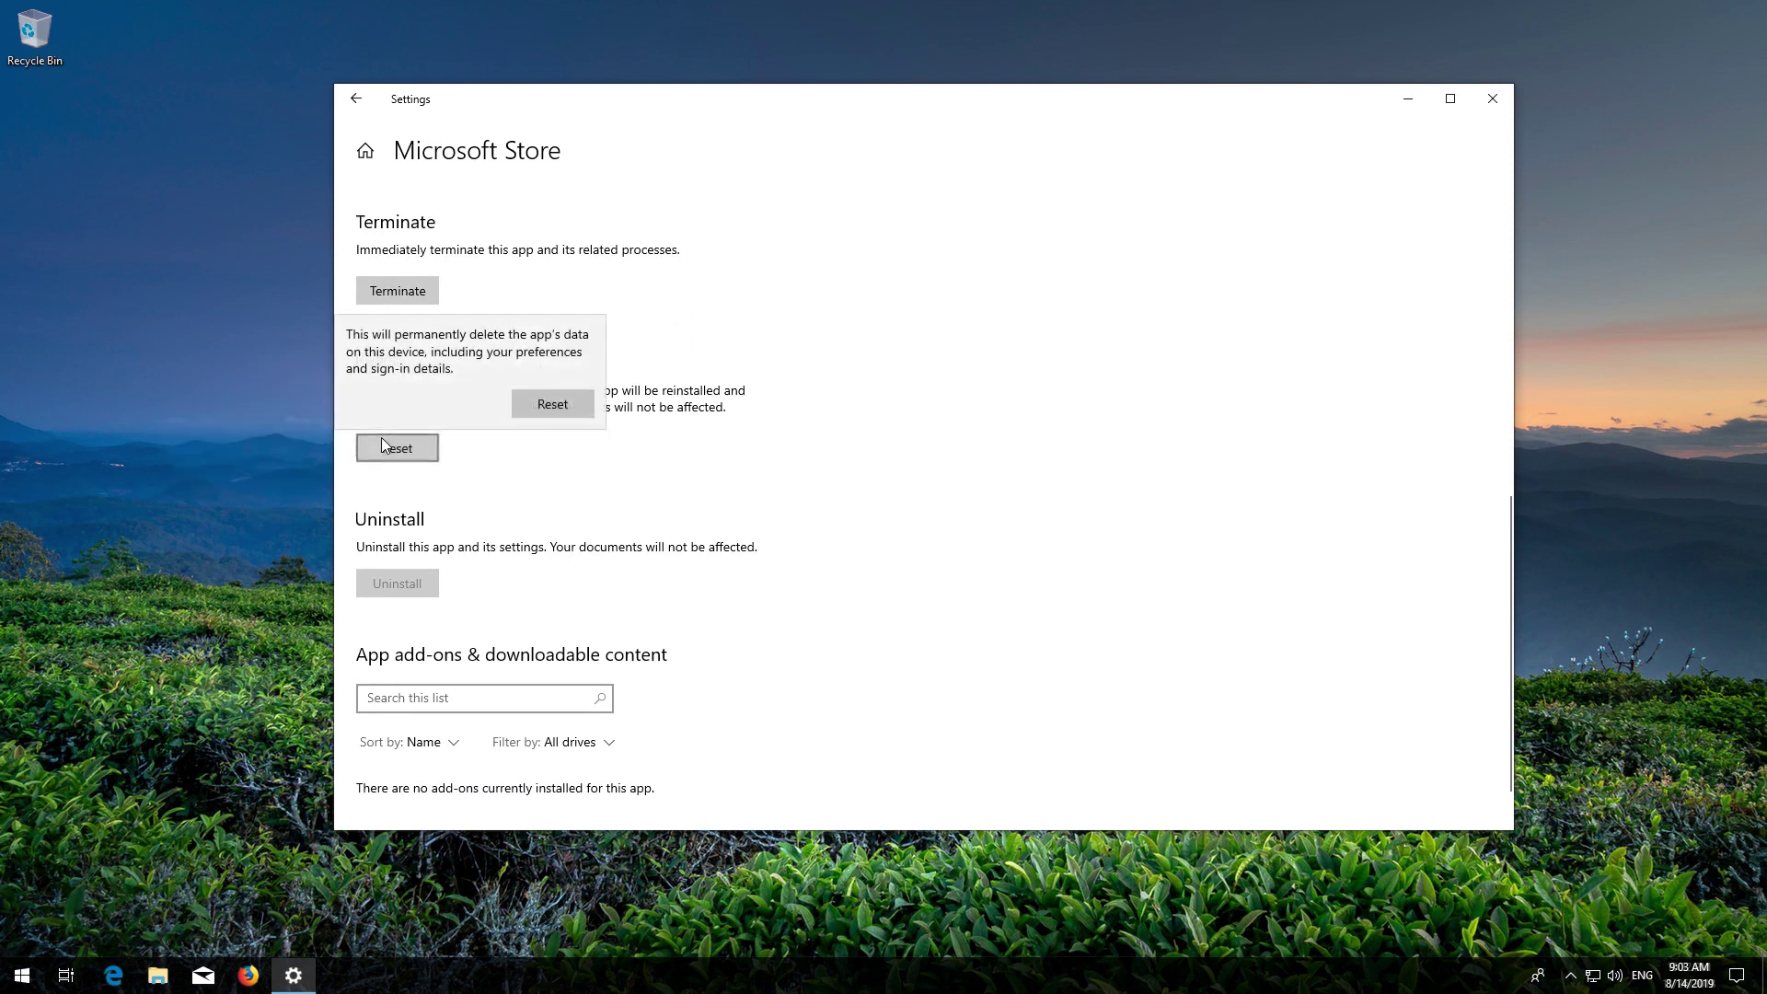
{"action": "left_click", "coordinate": [552, 404]}
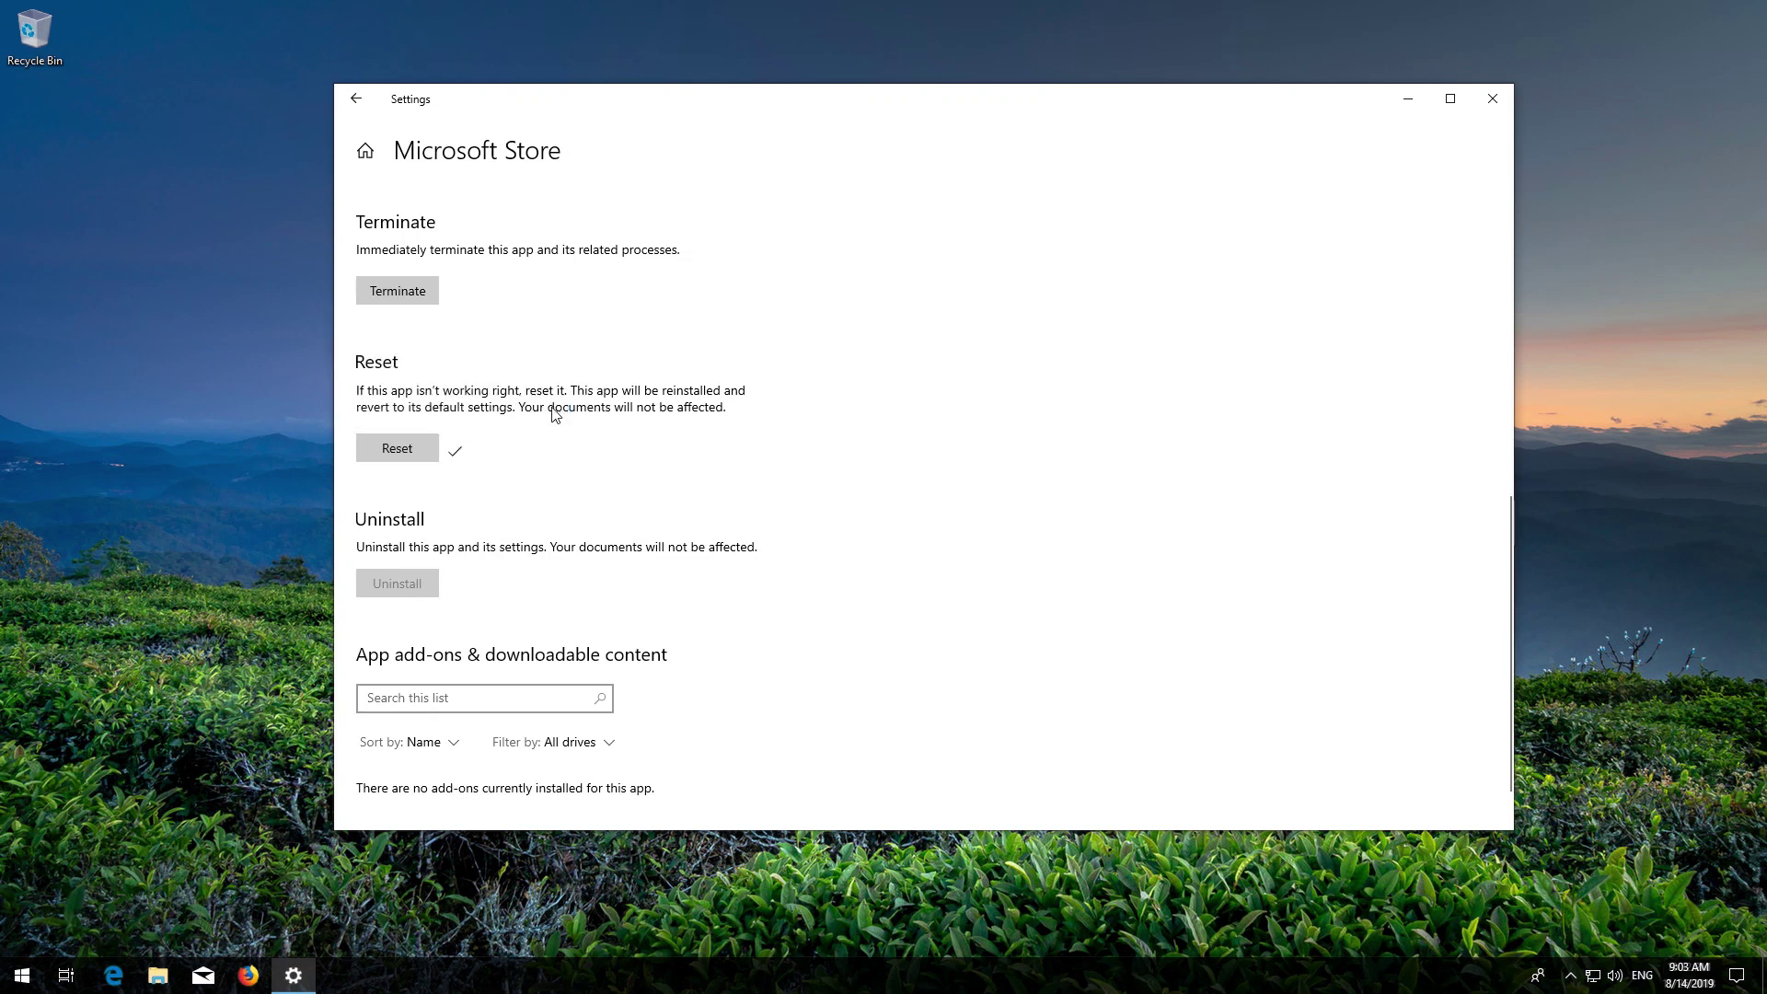
{"action": "left_click", "coordinate": [1489, 103]}
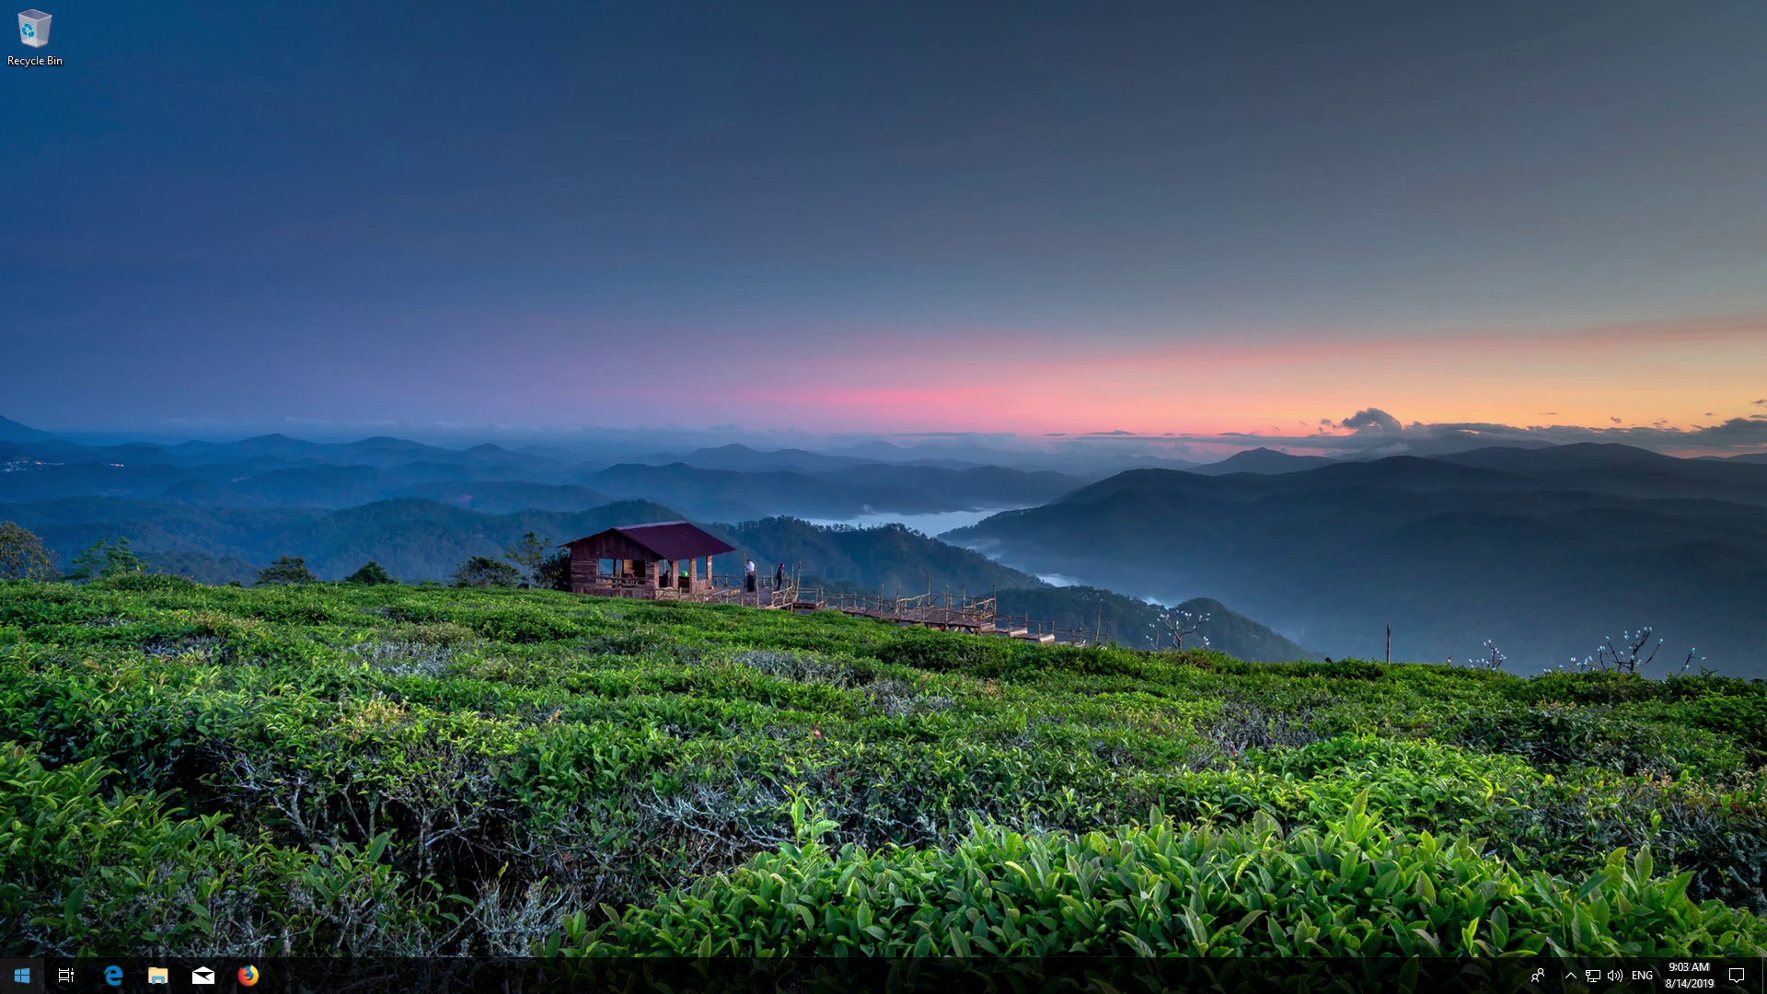
Open Microsoft Store to check that it loads, and close it
{"action": "left_click", "coordinate": [22, 975]}
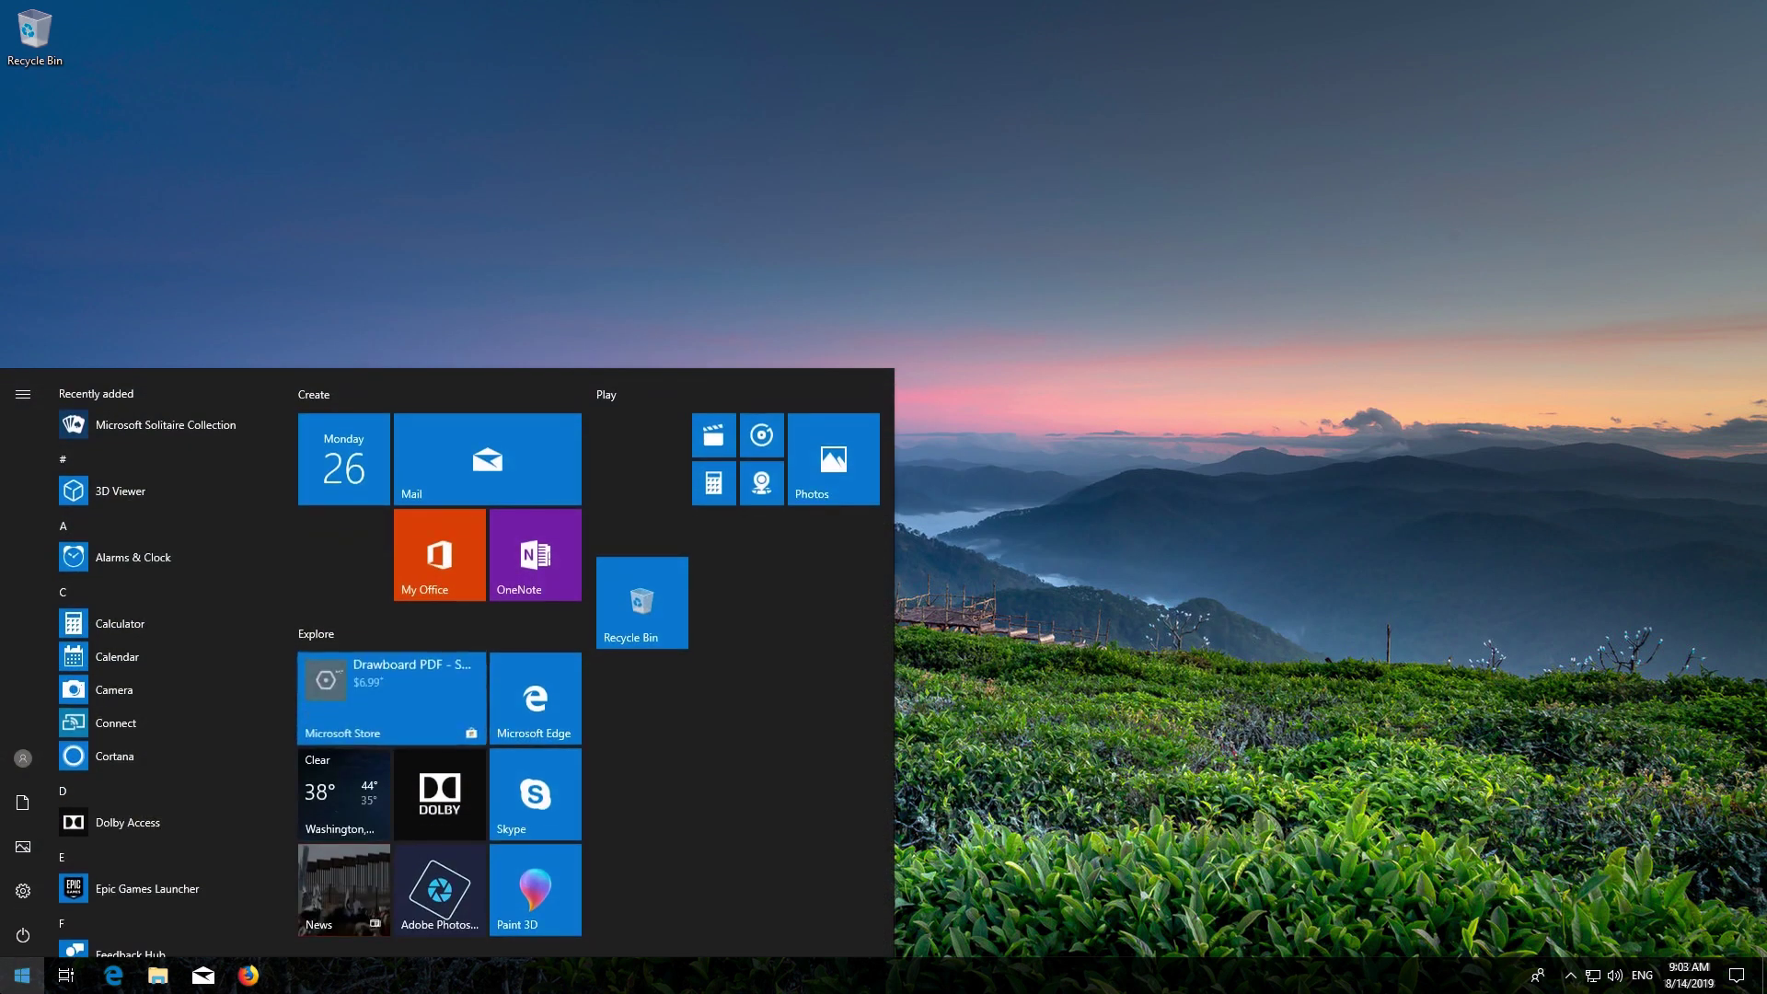
{"action": "left_click", "coordinate": [394, 673]}
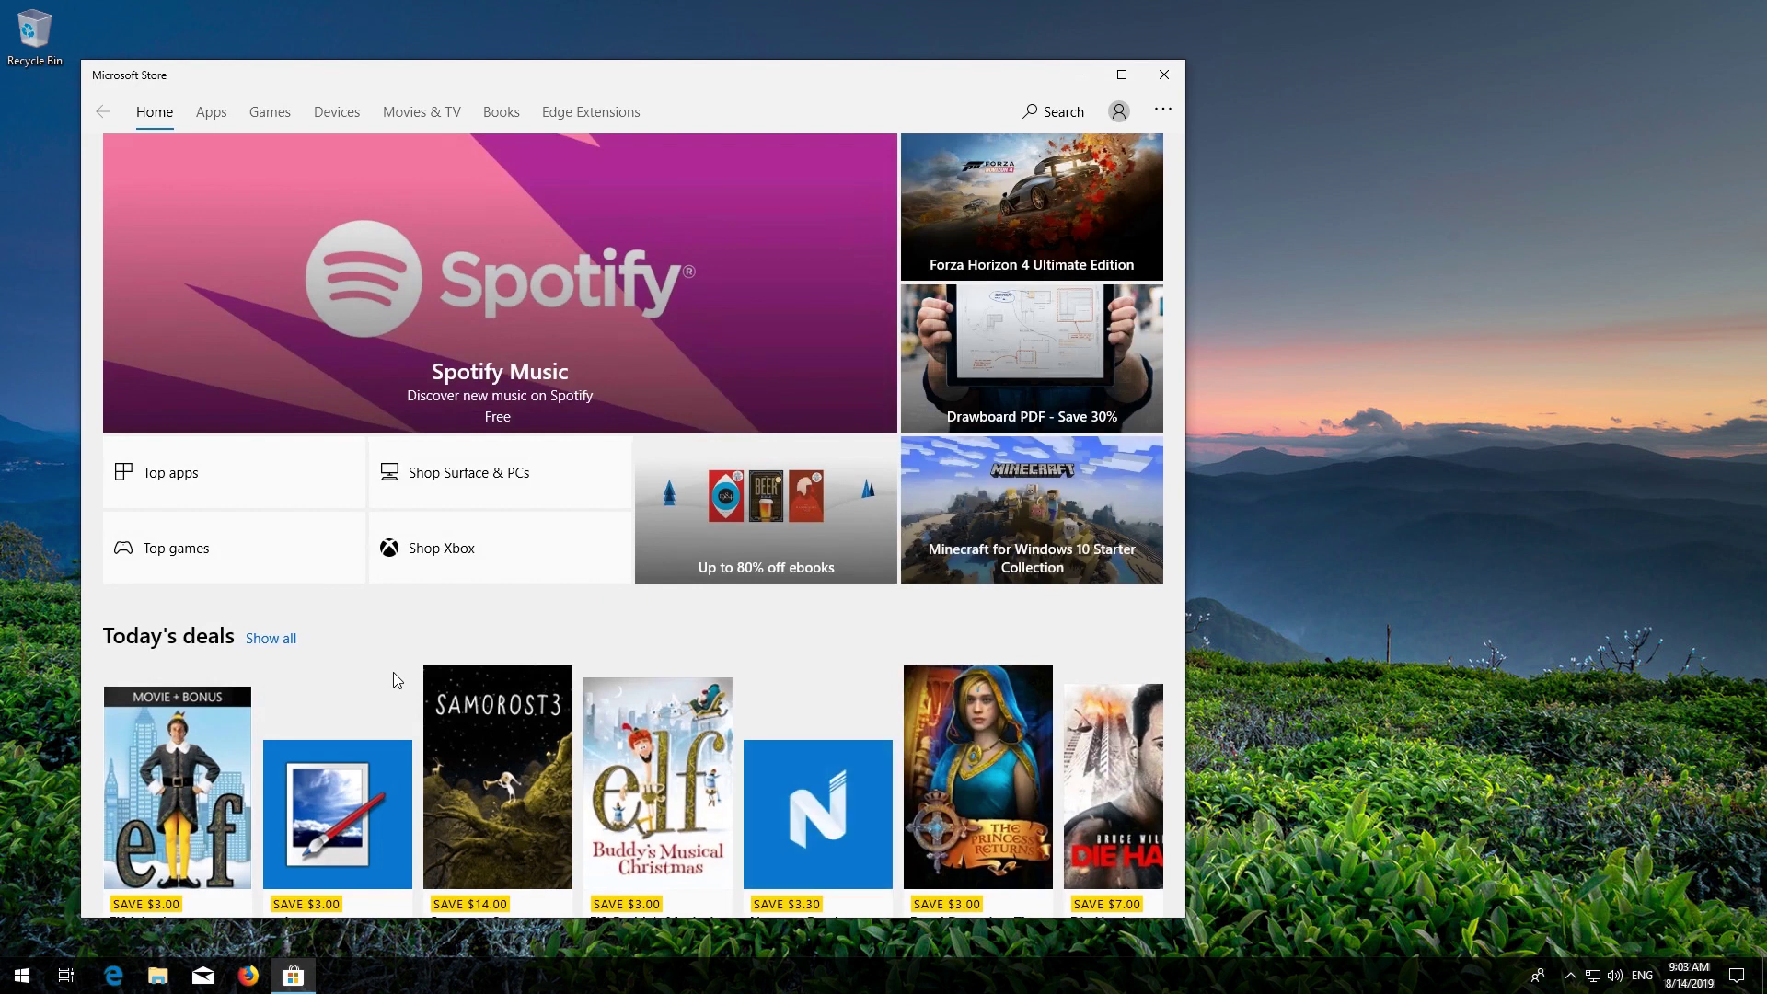
{"action": "left_click", "coordinate": [1165, 77]}
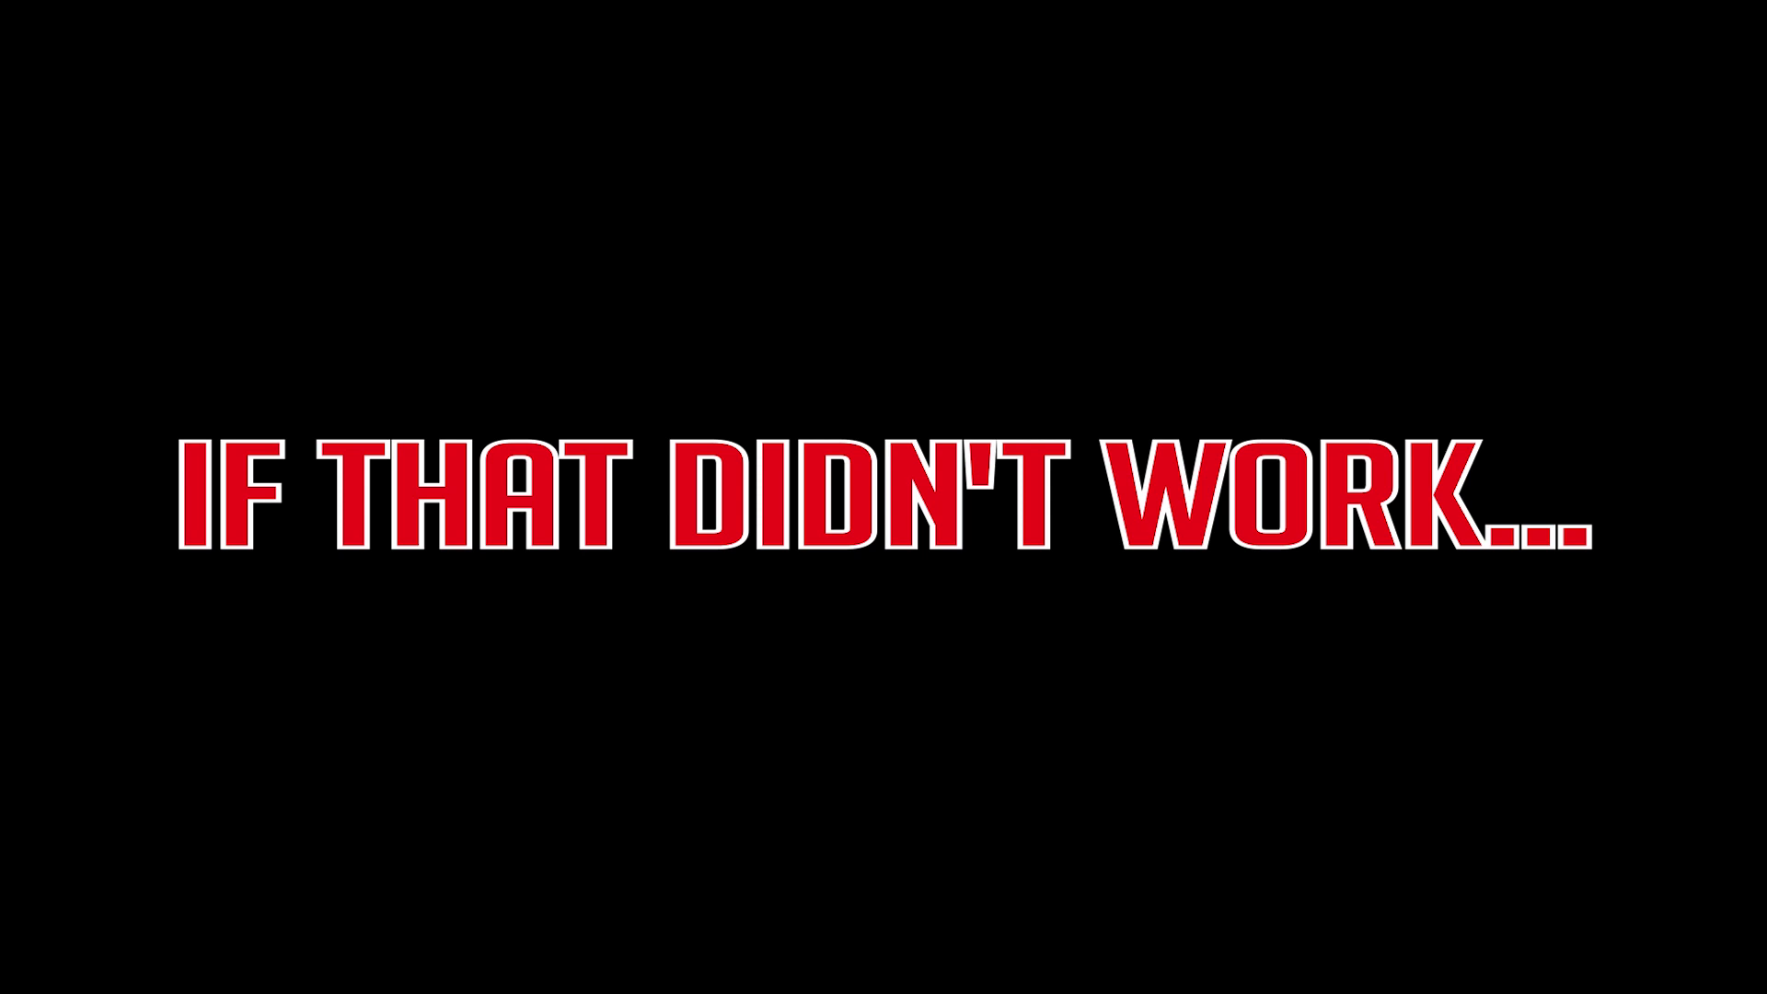
Search for cmd and open Command Prompt as administrator, allowing the changes and moving its window toward the middle of the desktop
{"action": "key", "text": "super"}
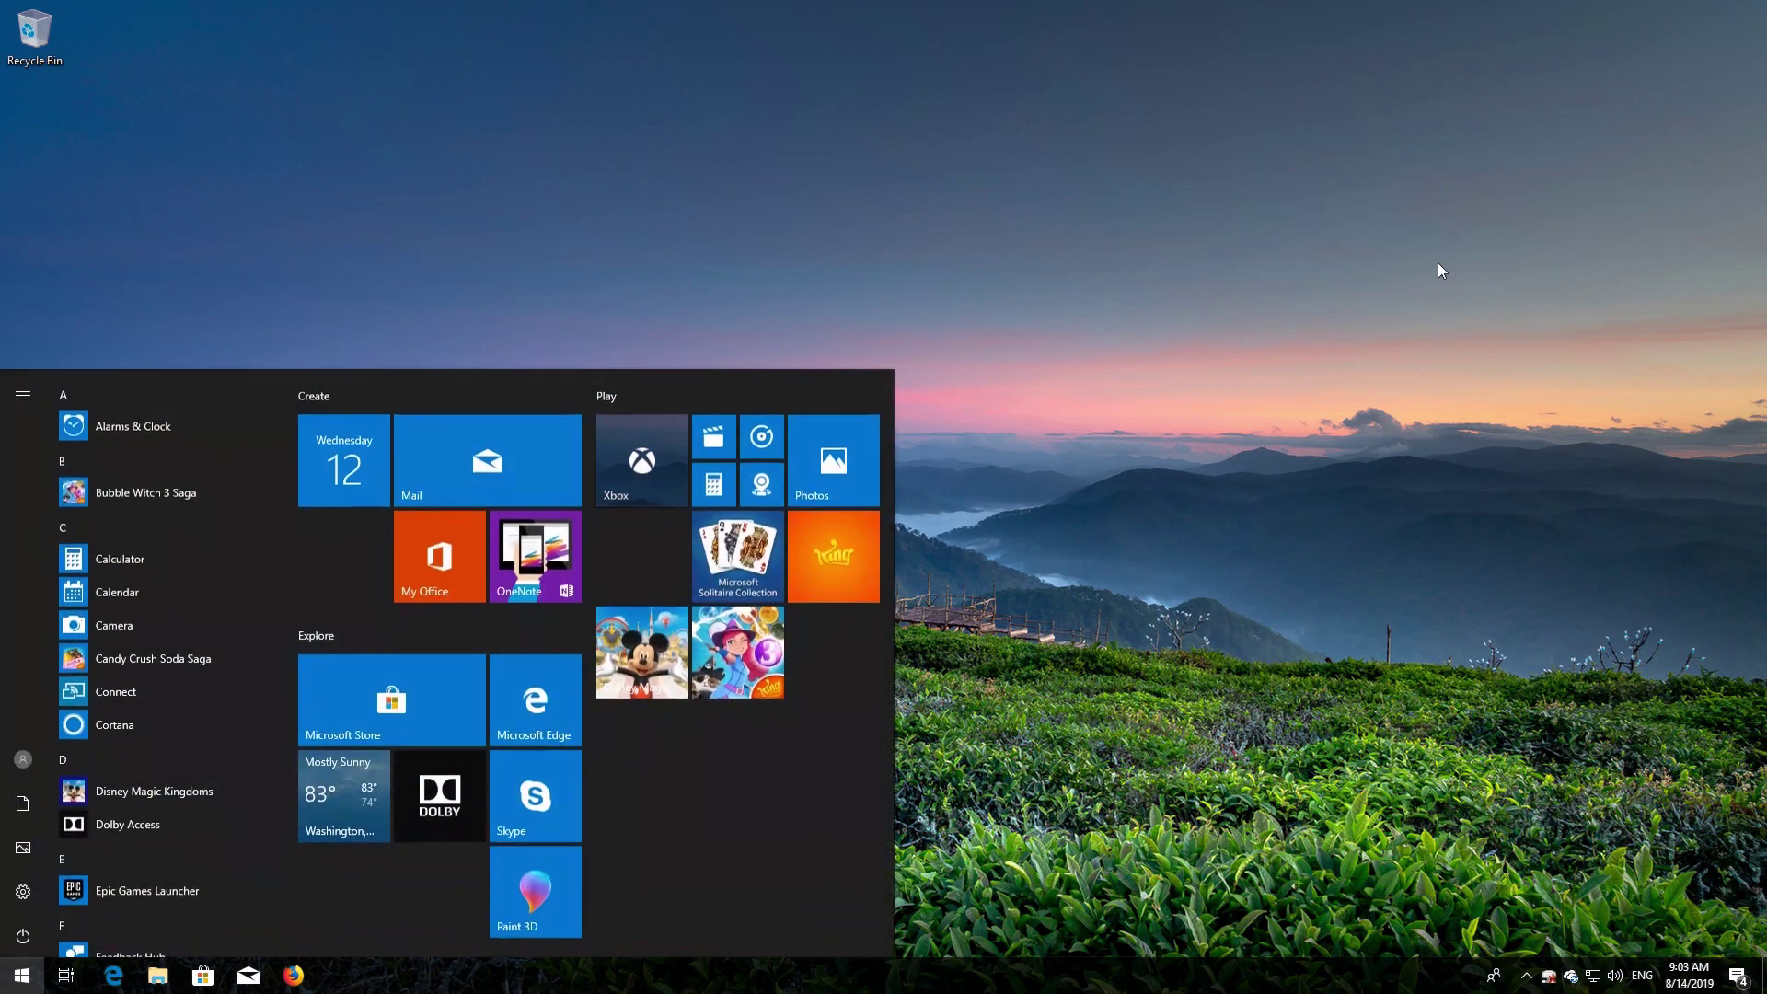
{"action": "type", "text": "cmd"}
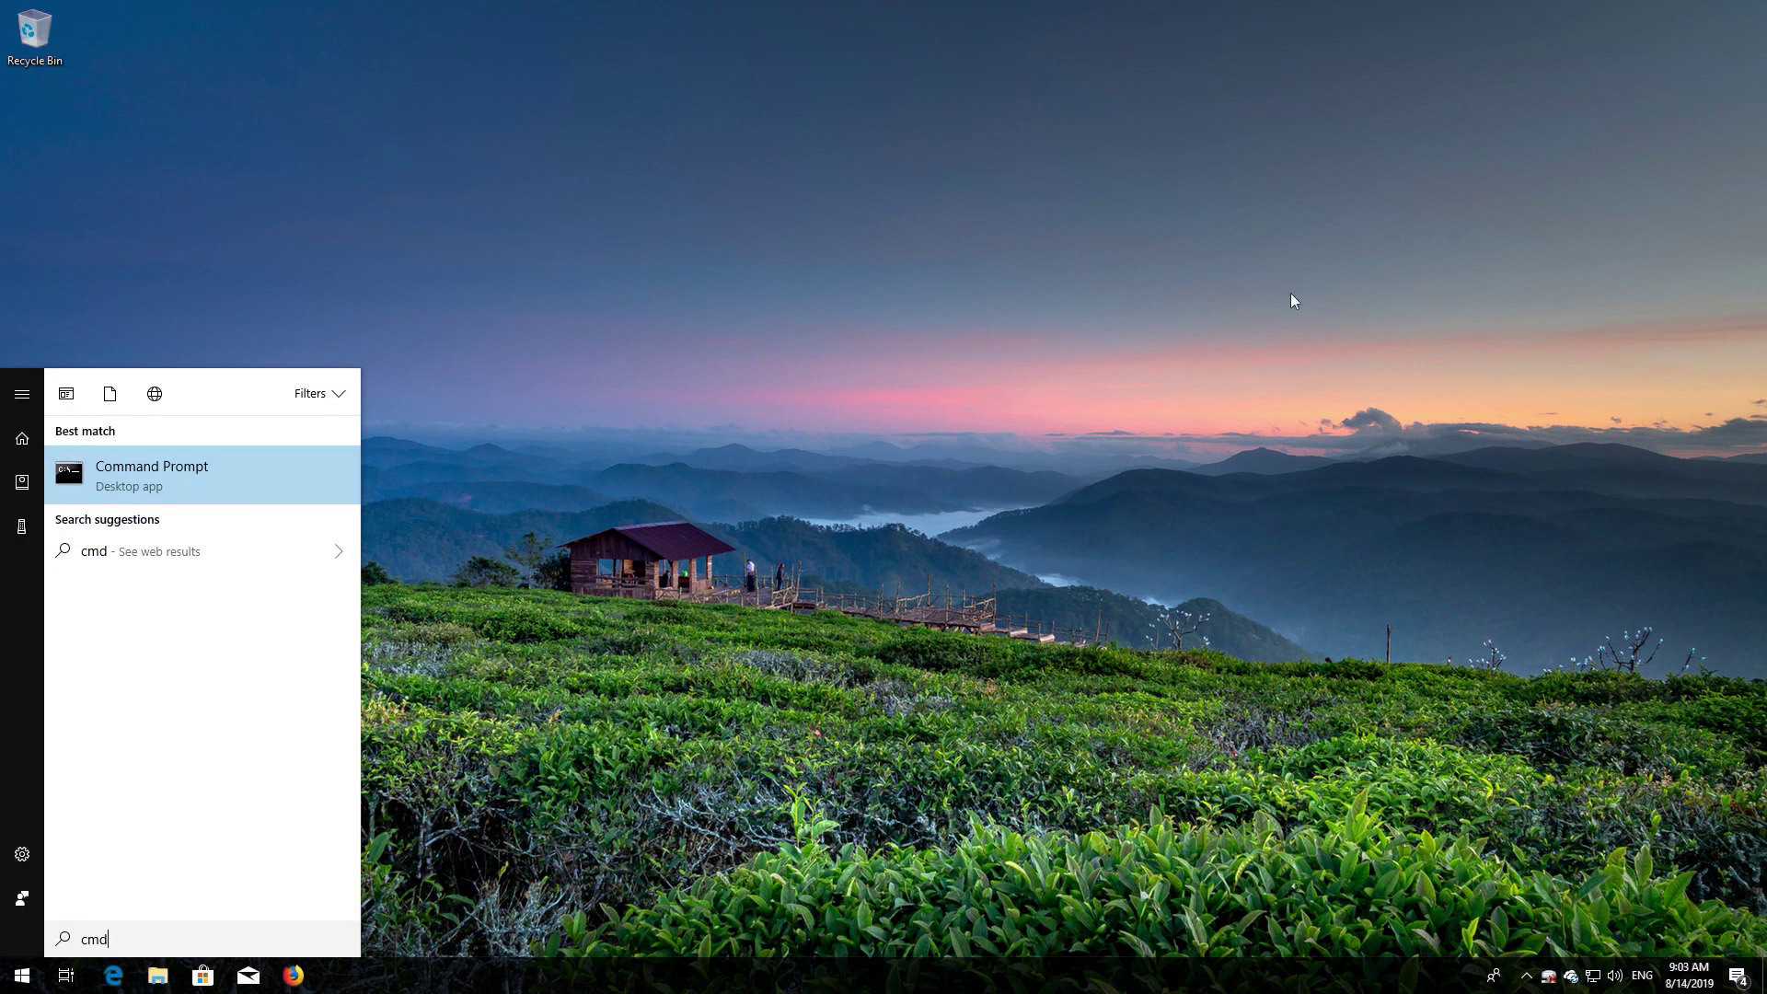
{"action": "right_click", "coordinate": [183, 472]}
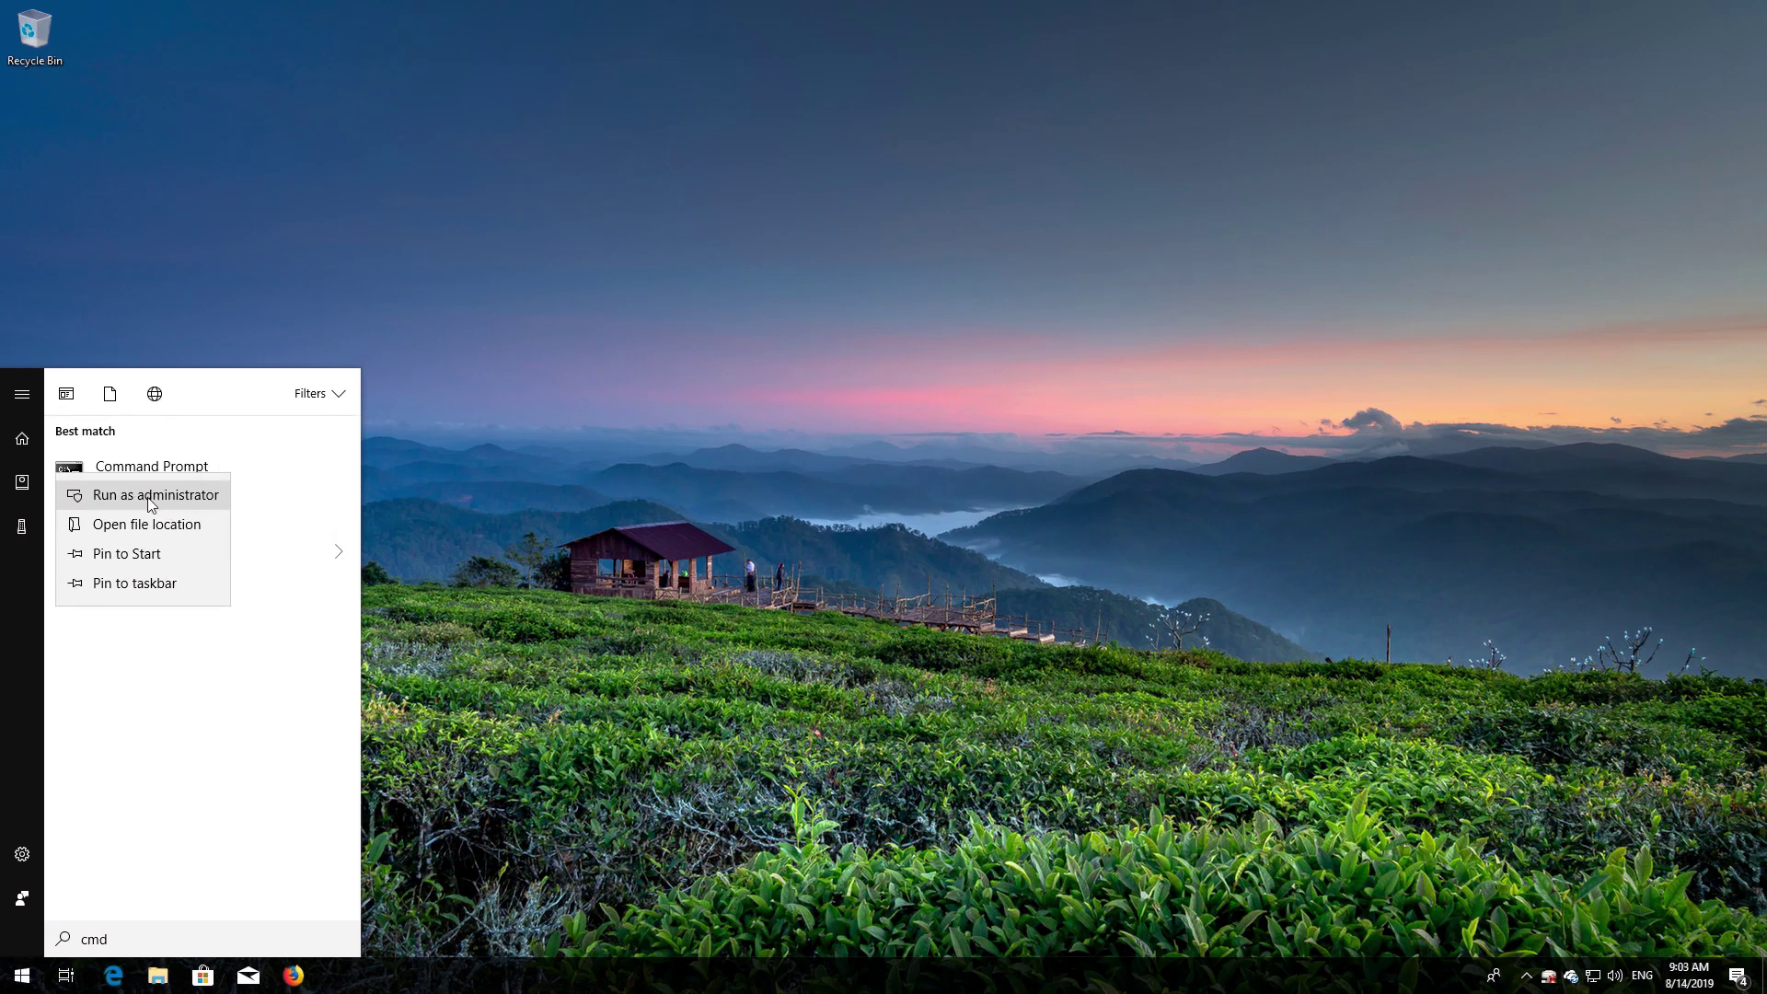
{"action": "left_click", "coordinate": [150, 503]}
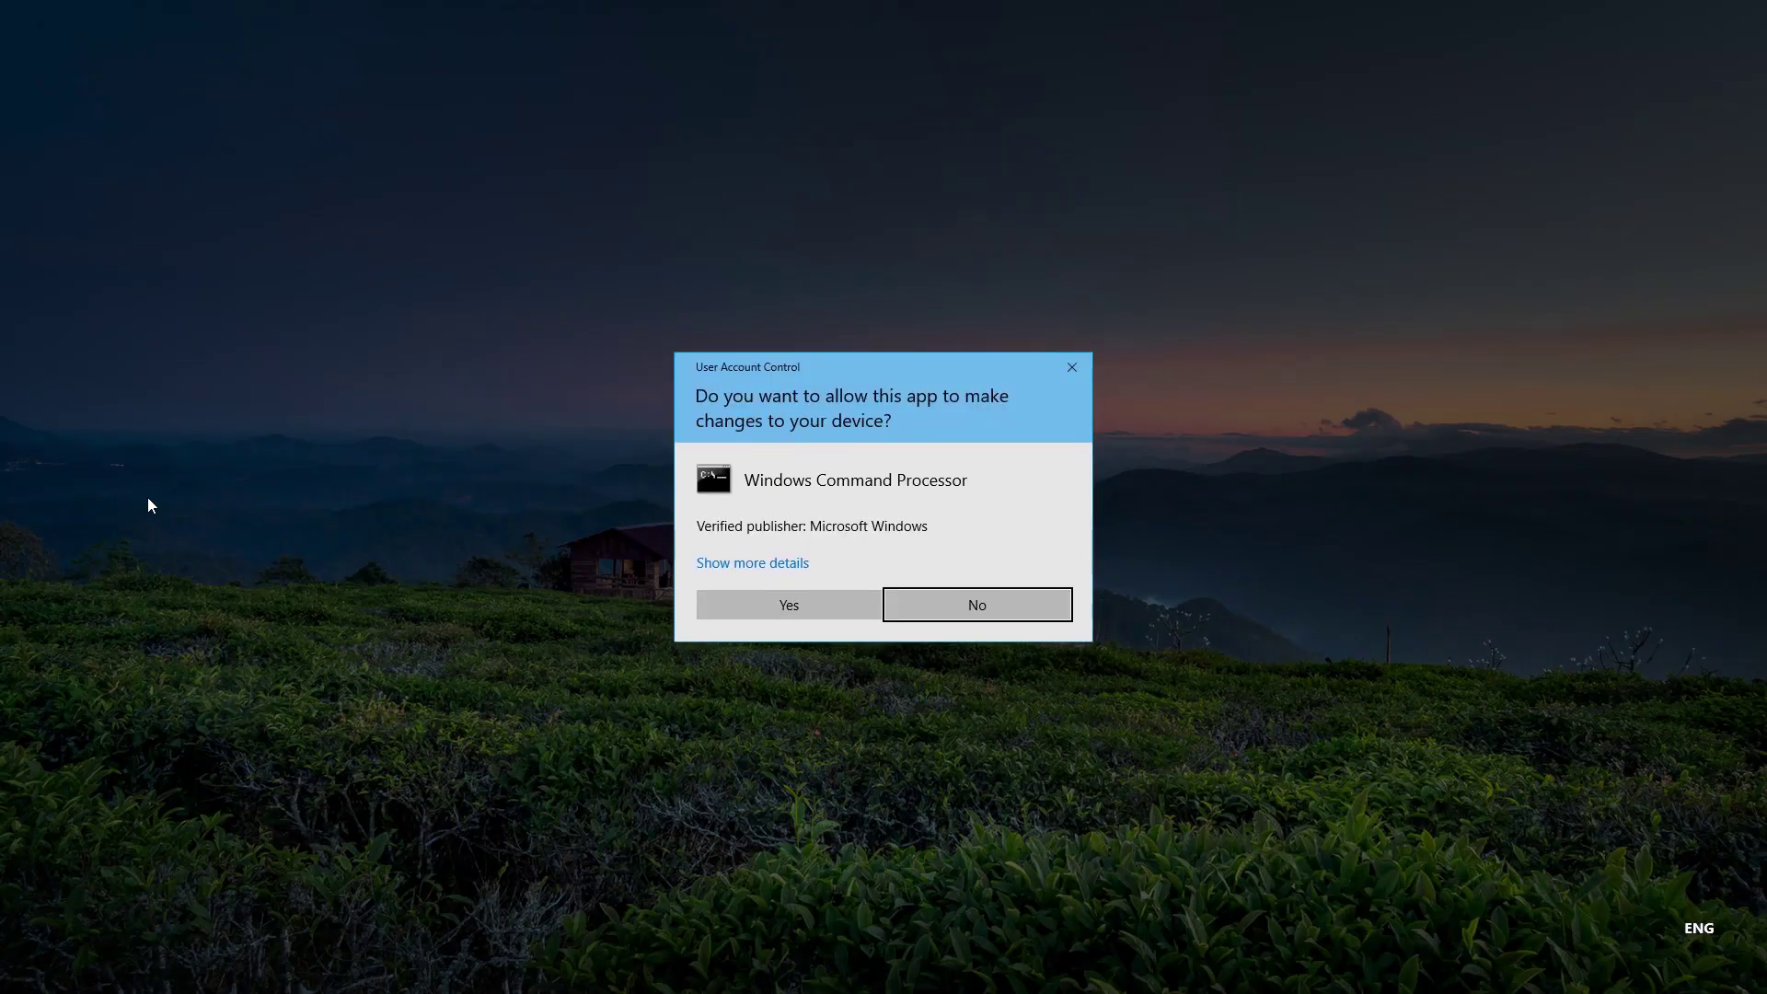
{"action": "left_click", "coordinate": [787, 611]}
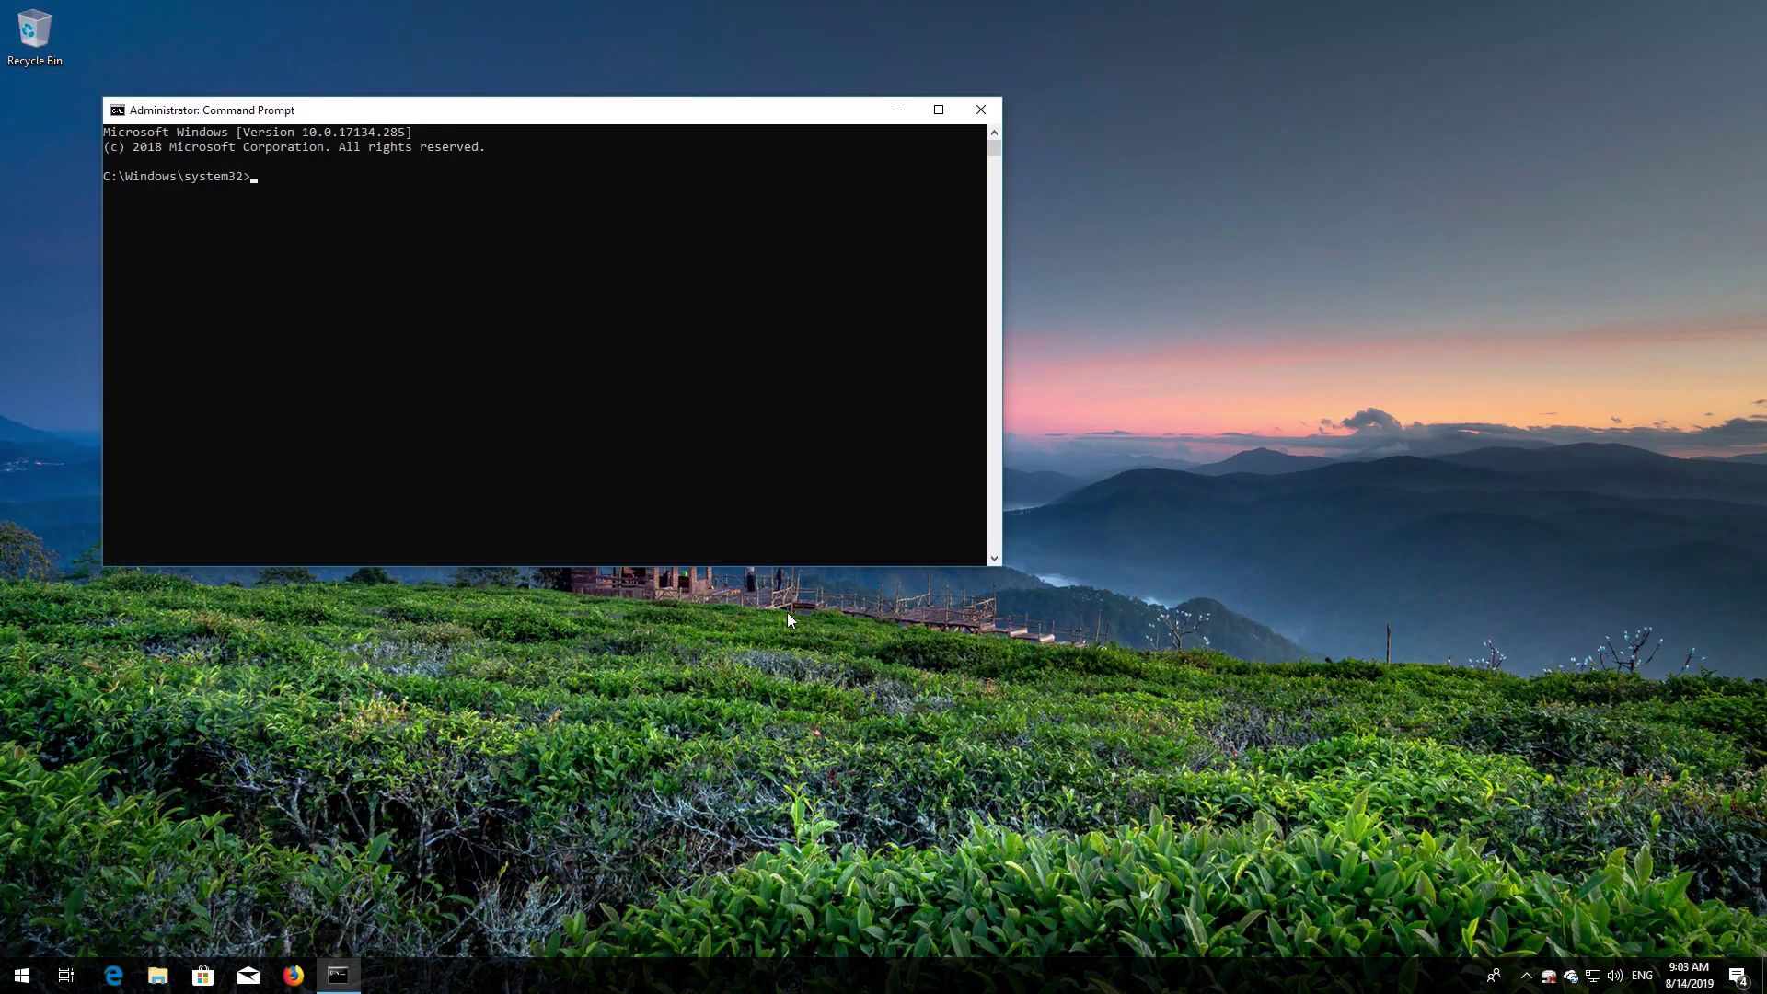
{"action": "left_click_drag", "start_coordinate": [541, 112], "coordinate": [1014, 237]}
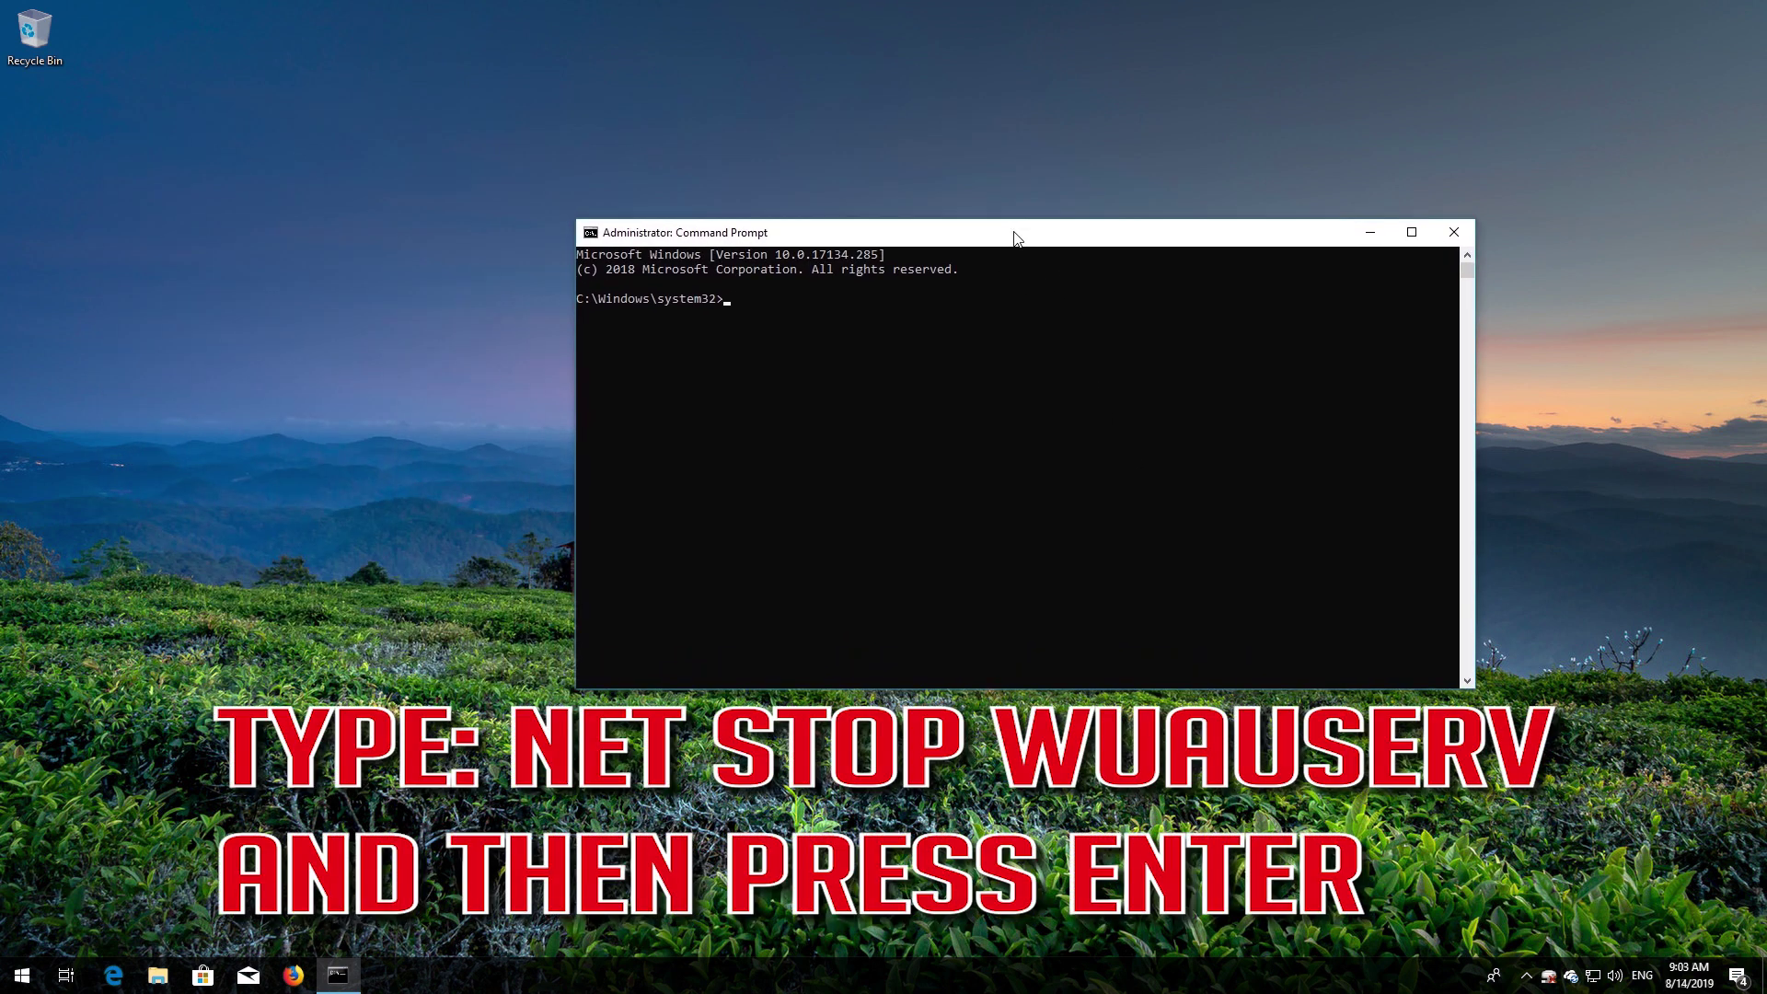
Stop the Windows Update and Cryptographic services by running net stop wuauserv and net stop cryptSVC
{"action": "type", "text": "net stop wuauserv"}
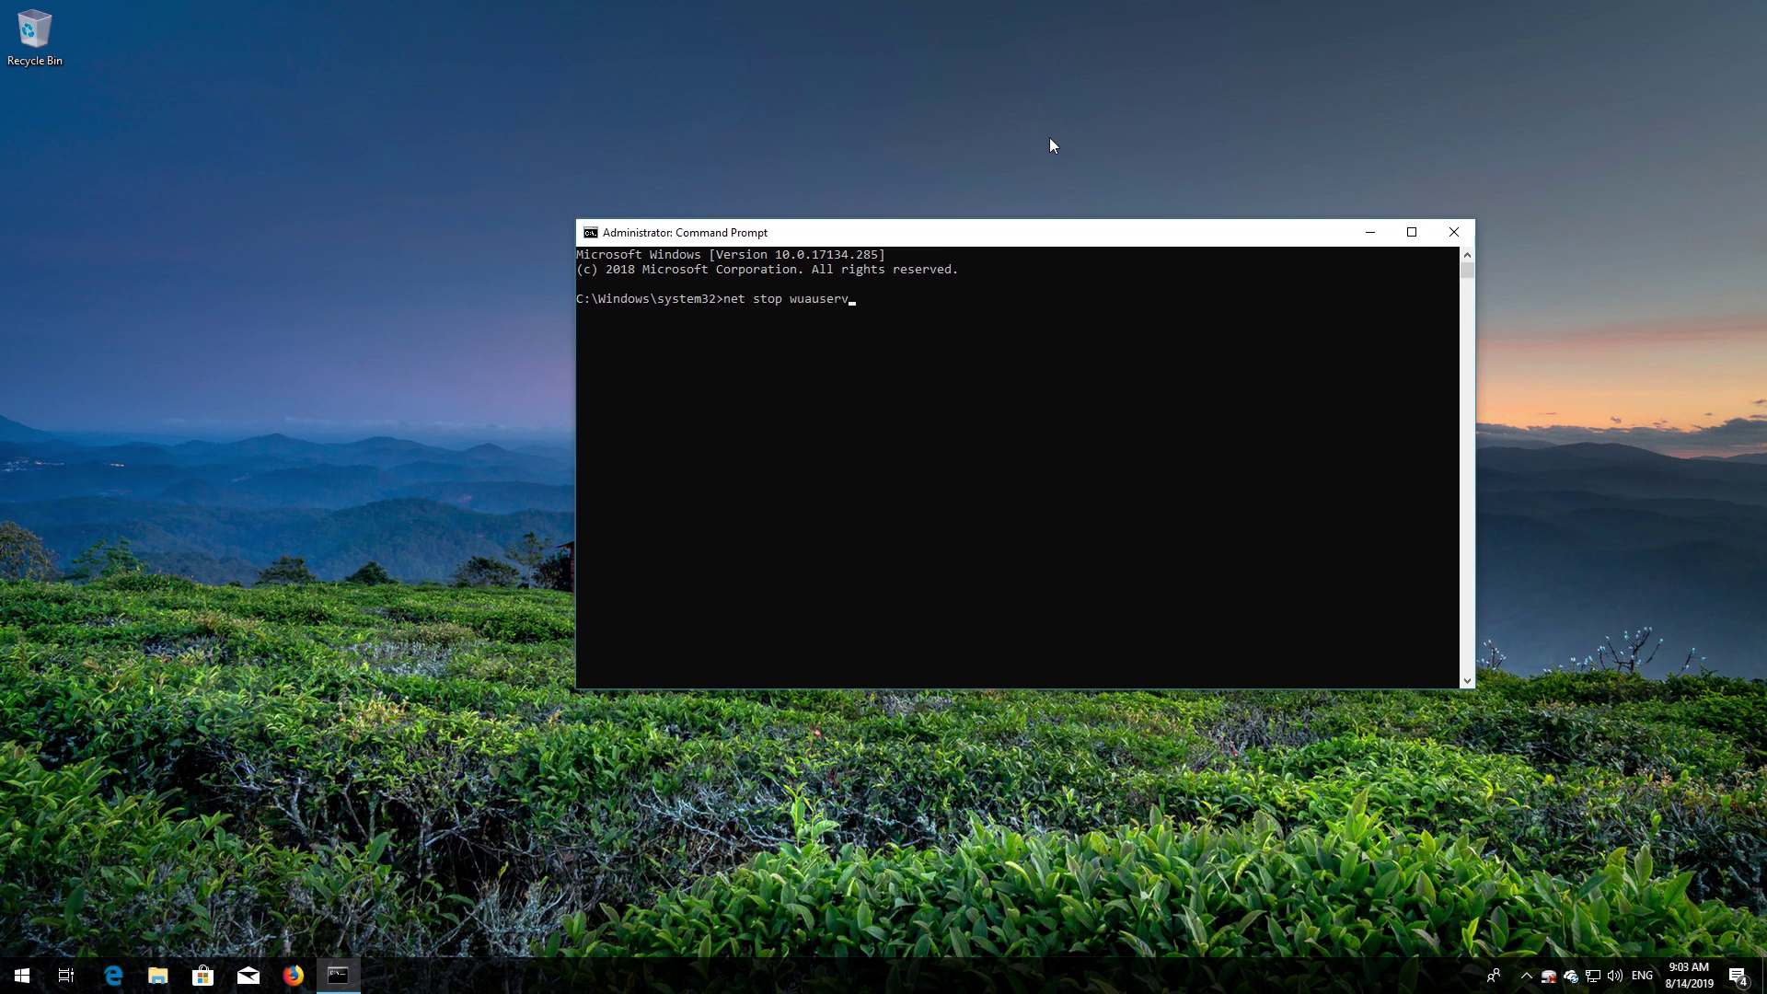
{"action": "key", "text": "Return"}
{"action": "type", "text": "net s"}
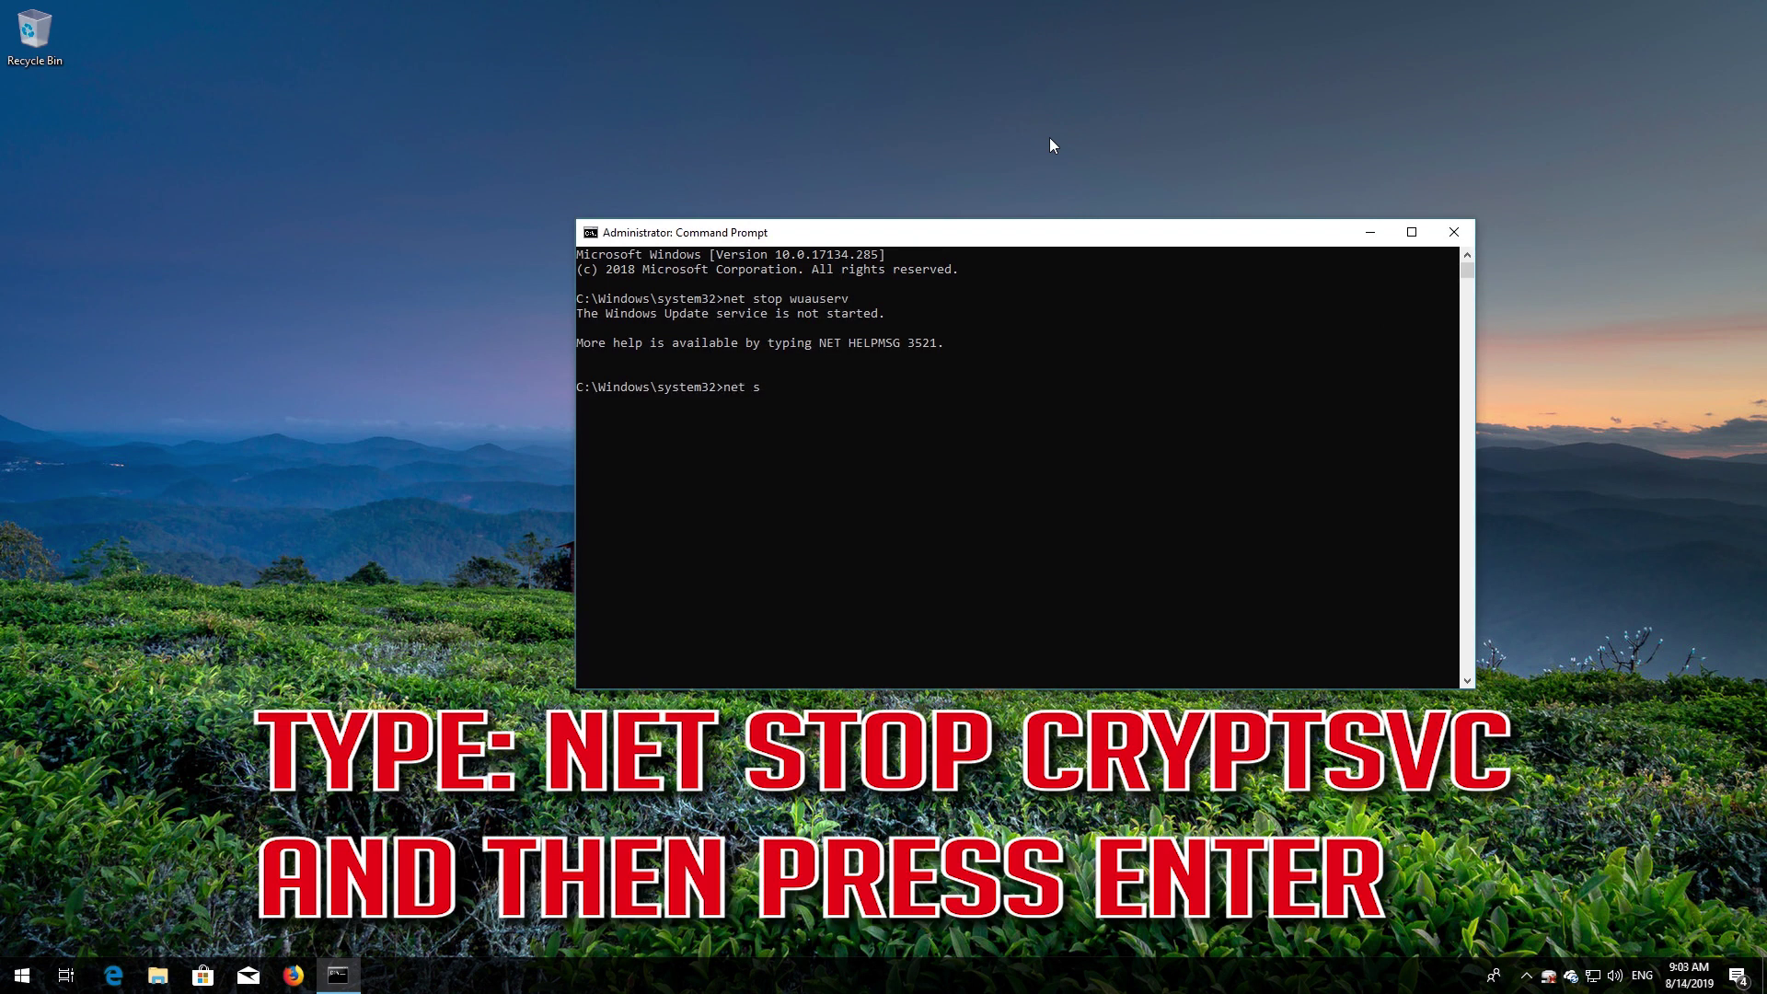
{"action": "type", "text": "top cryptSVC"}
{"action": "key", "text": "Return"}
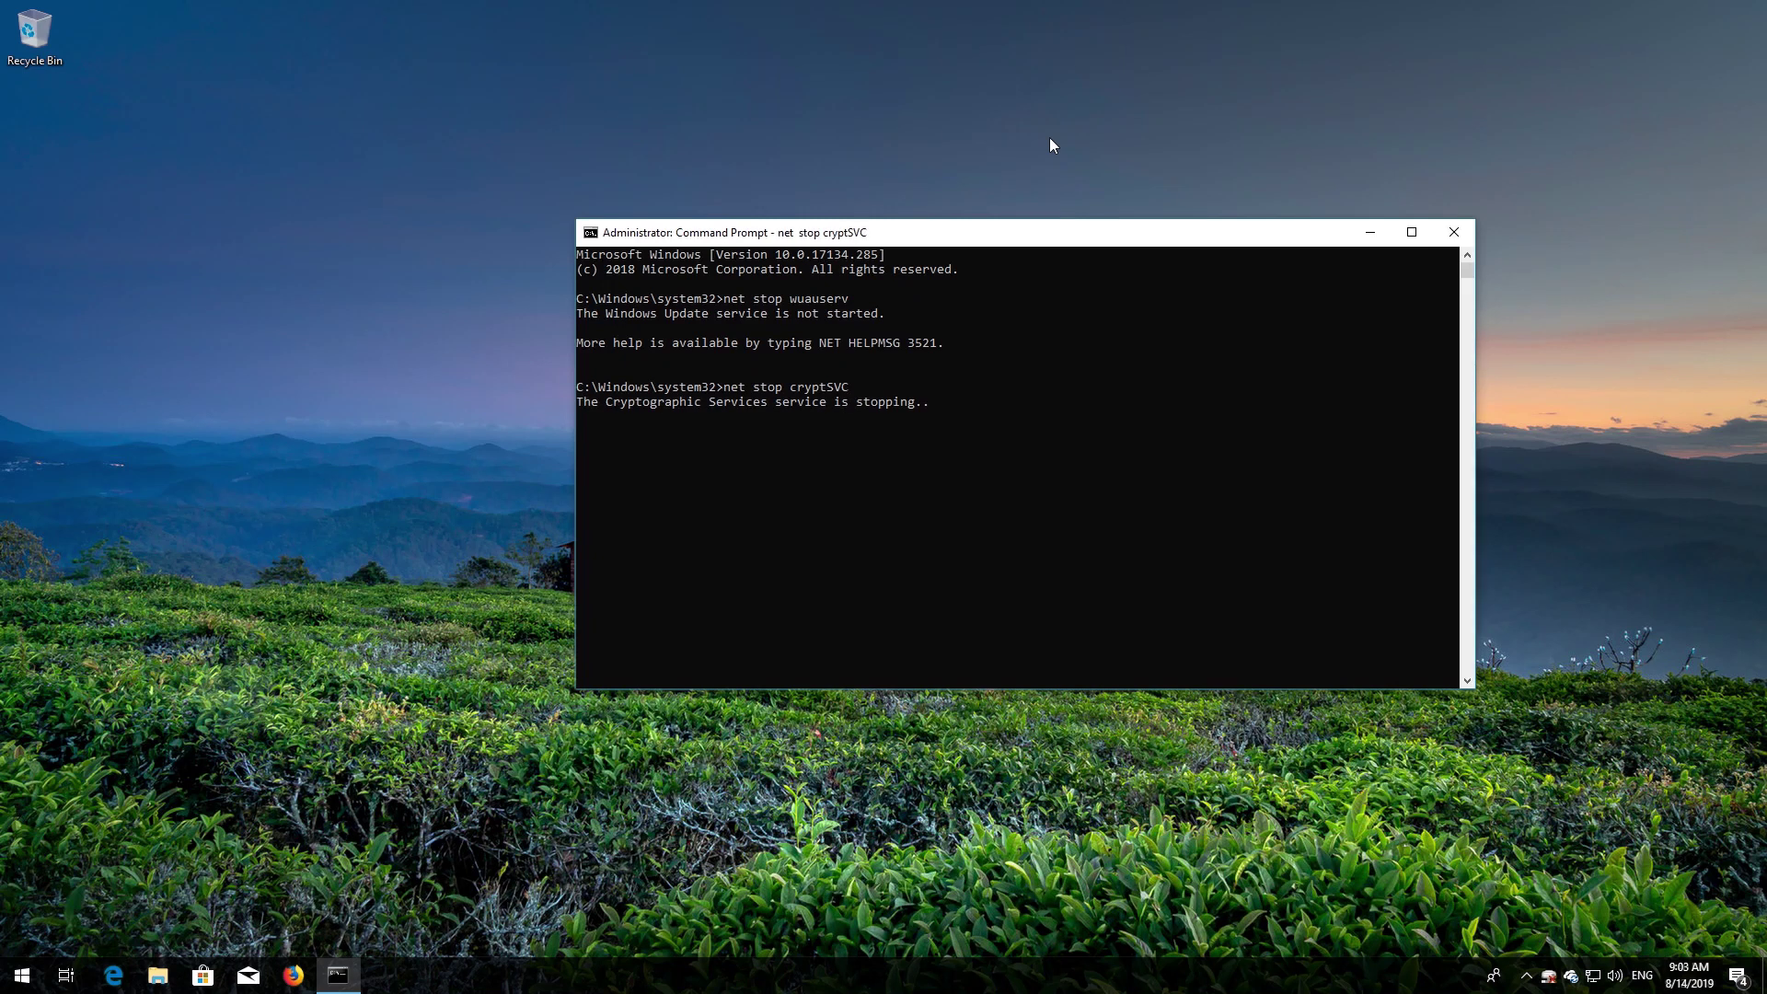
Stop the Background Intelligent Transfer and Windows Installer services by running net stop bits and net stop msiserver
{"action": "type", "text": "net"}
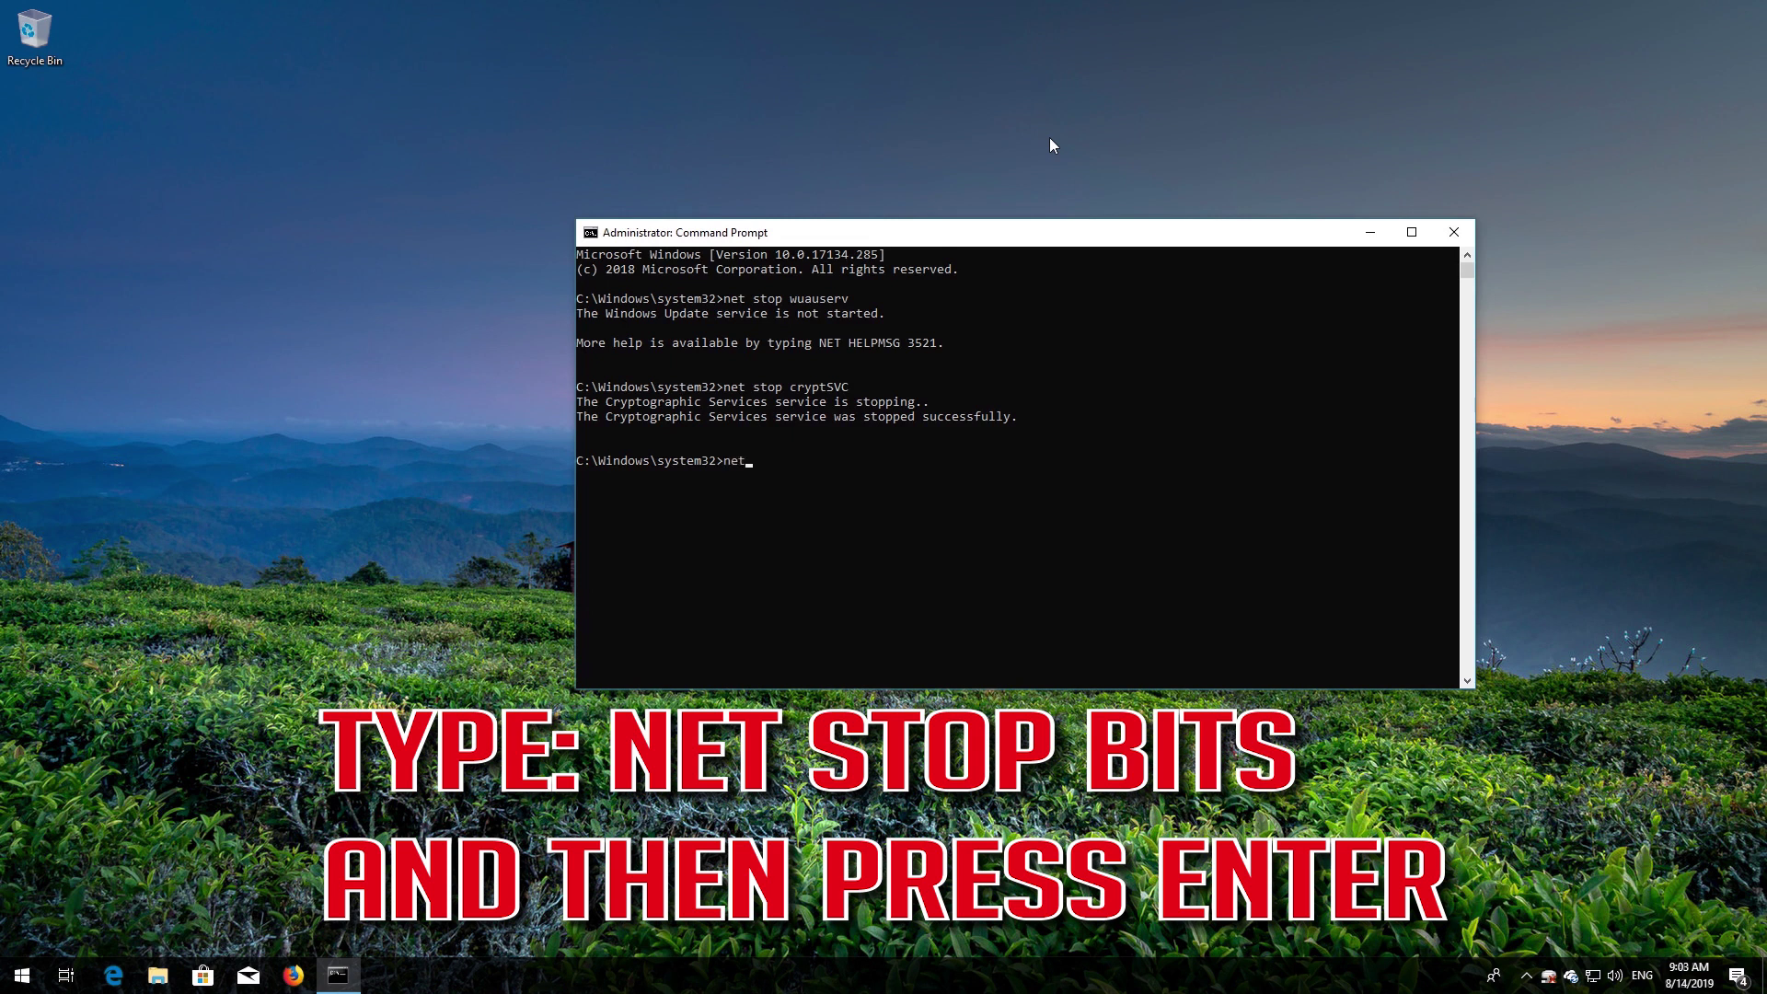
{"action": "type", "text": " stop bits"}
{"action": "key", "text": "Return"}
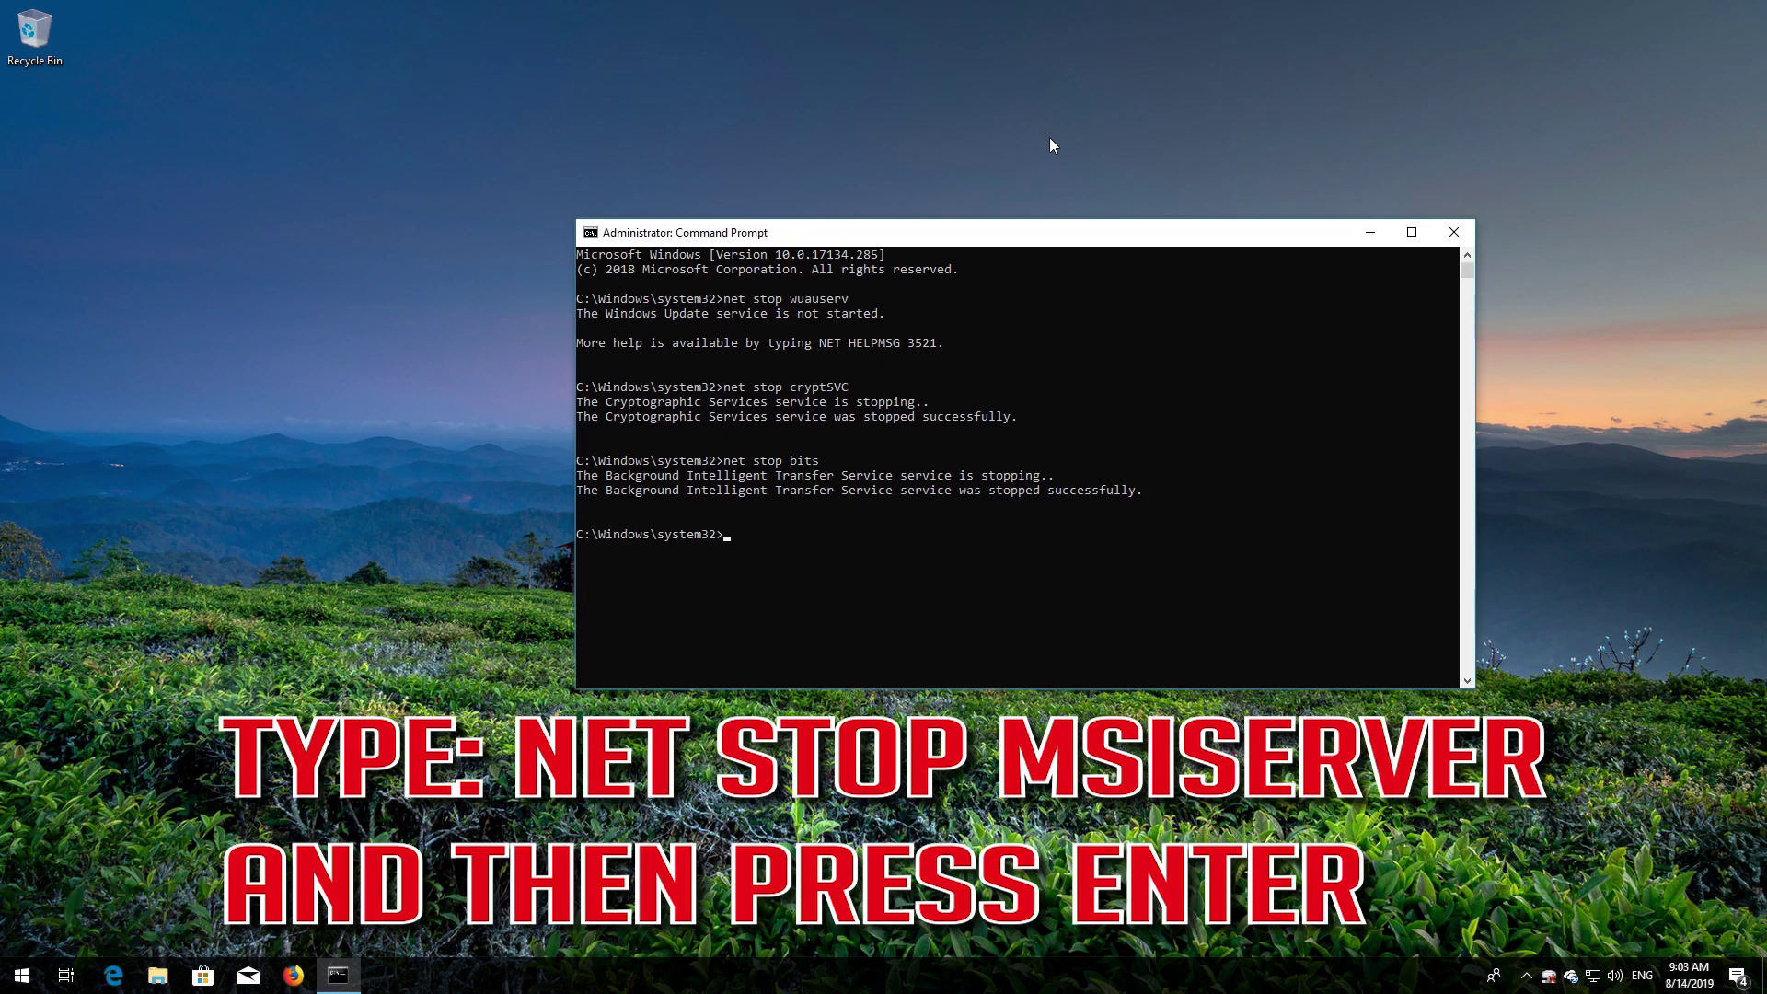
{"action": "type", "text": "net stop msiserver"}
{"action": "key", "text": "Return"}
Rename the C:\Windows\SoftwareDistribution folder to SoftwareDistribution.old with the ren command
{"action": "type", "text": "r"}
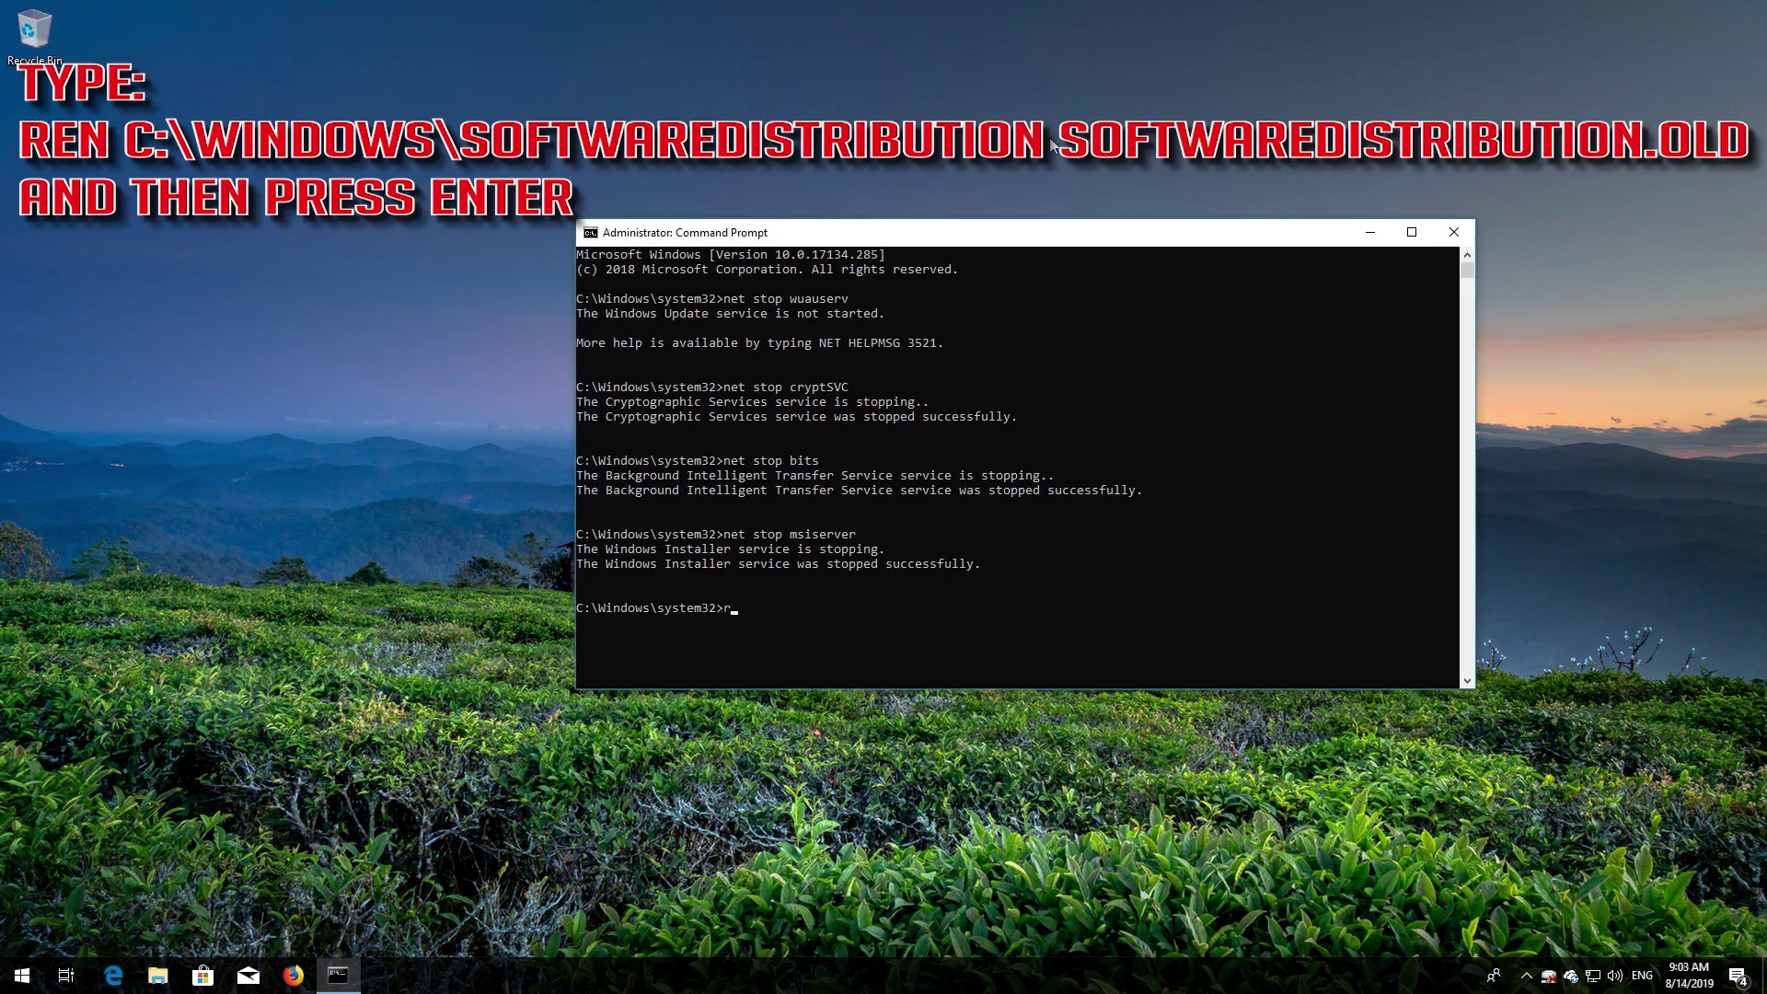
{"action": "type", "text": "en C:\\Windows\\SoftwareDistribution"}
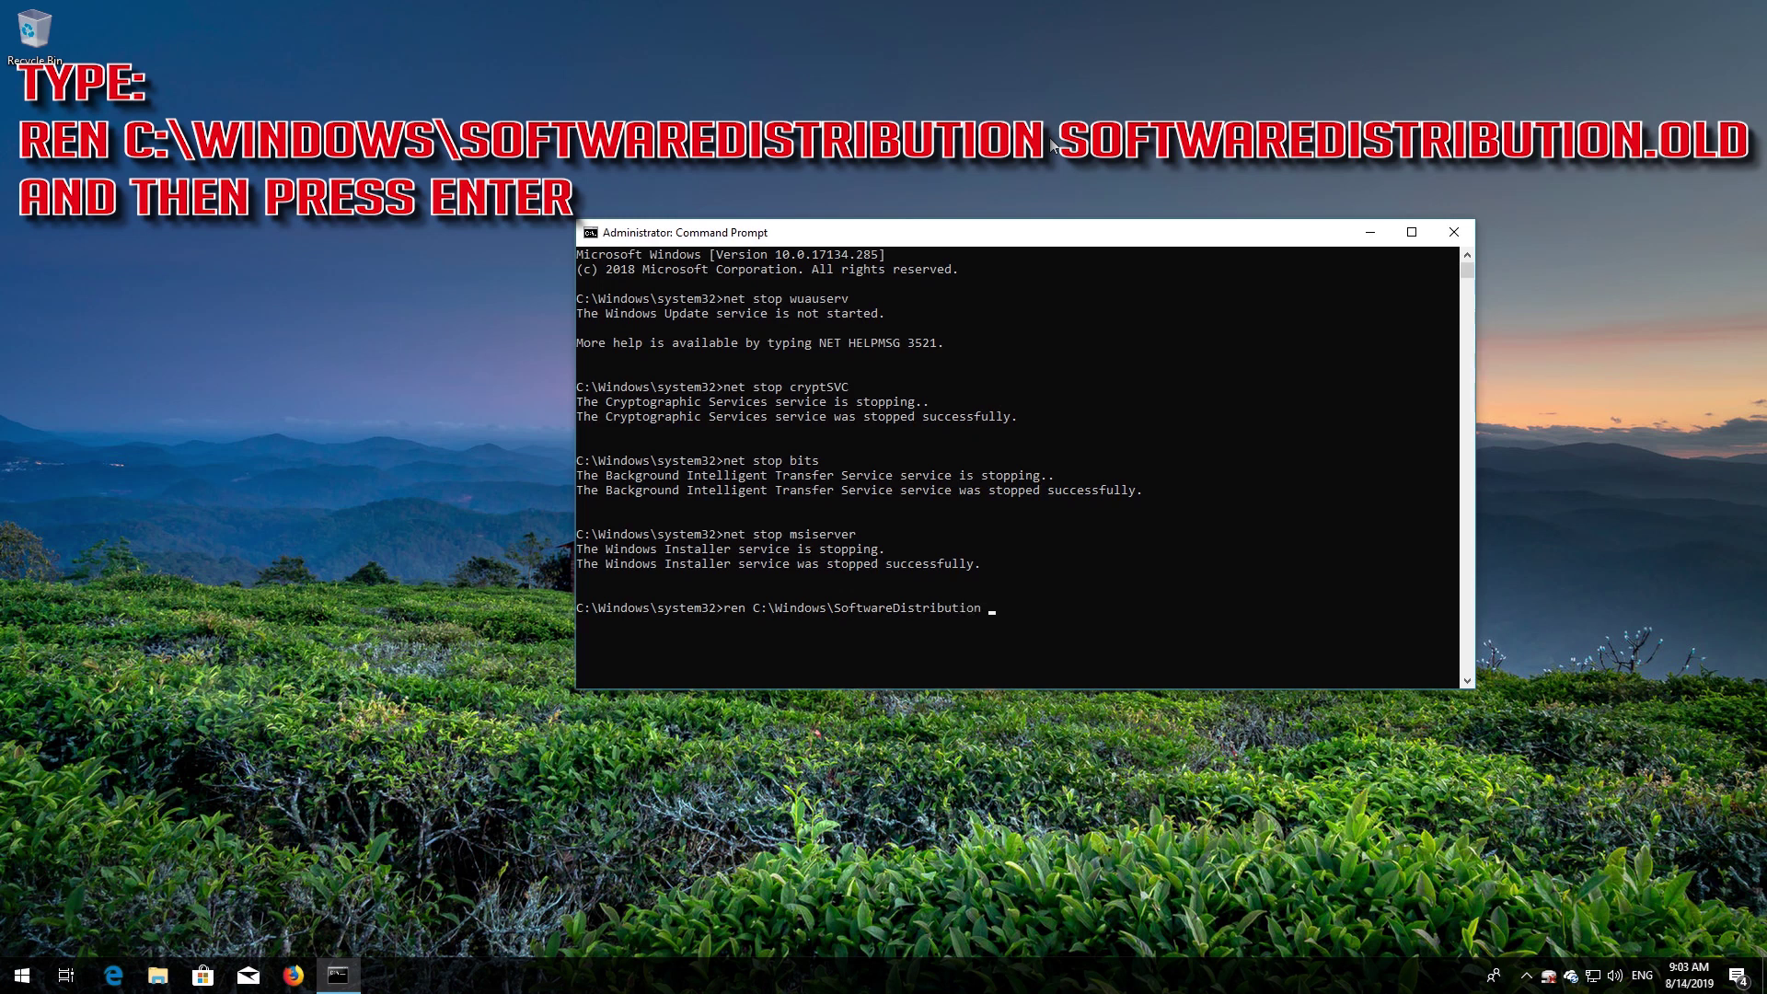
{"action": "type", "text": " SoftwareDistribution.old"}
{"action": "key", "text": "Return"}
Rename the C:\Windows\System32\catroot2 folder to catroot2.old with the ren command
{"action": "type", "text": "ren "}
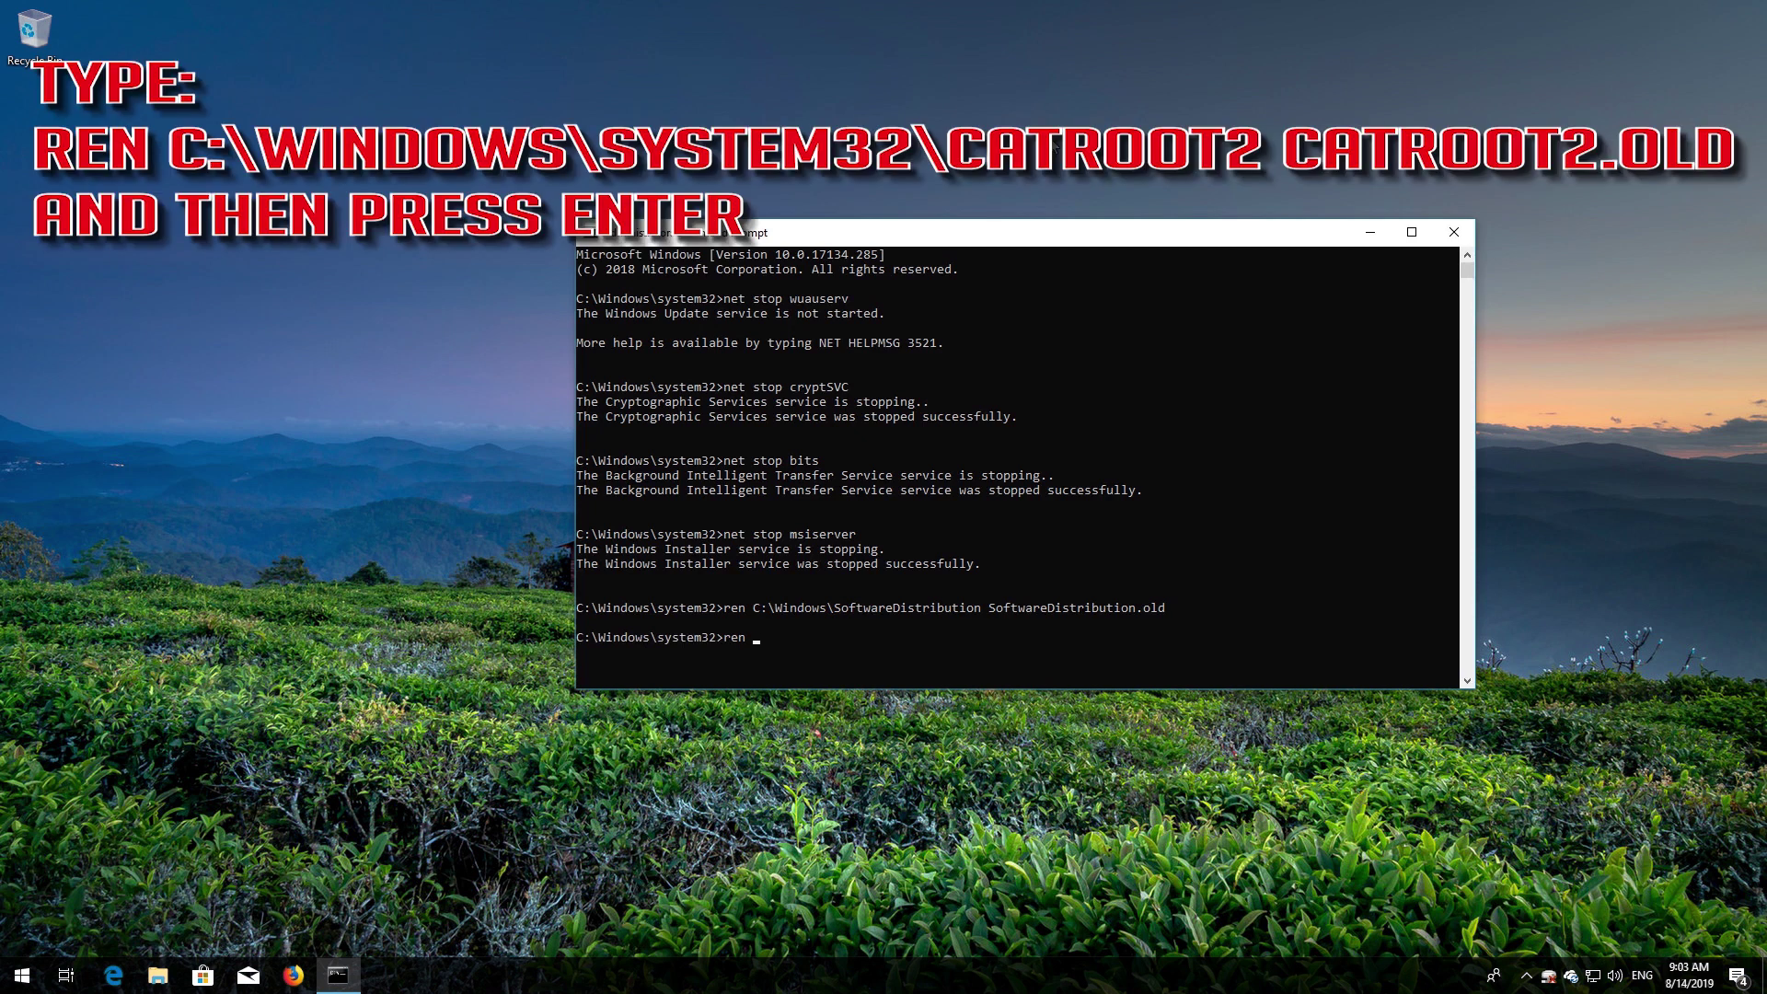
{"action": "type", "text": "C:\\Win"}
{"action": "type", "text": "dows\\System32\\catroot2 catroot2"}
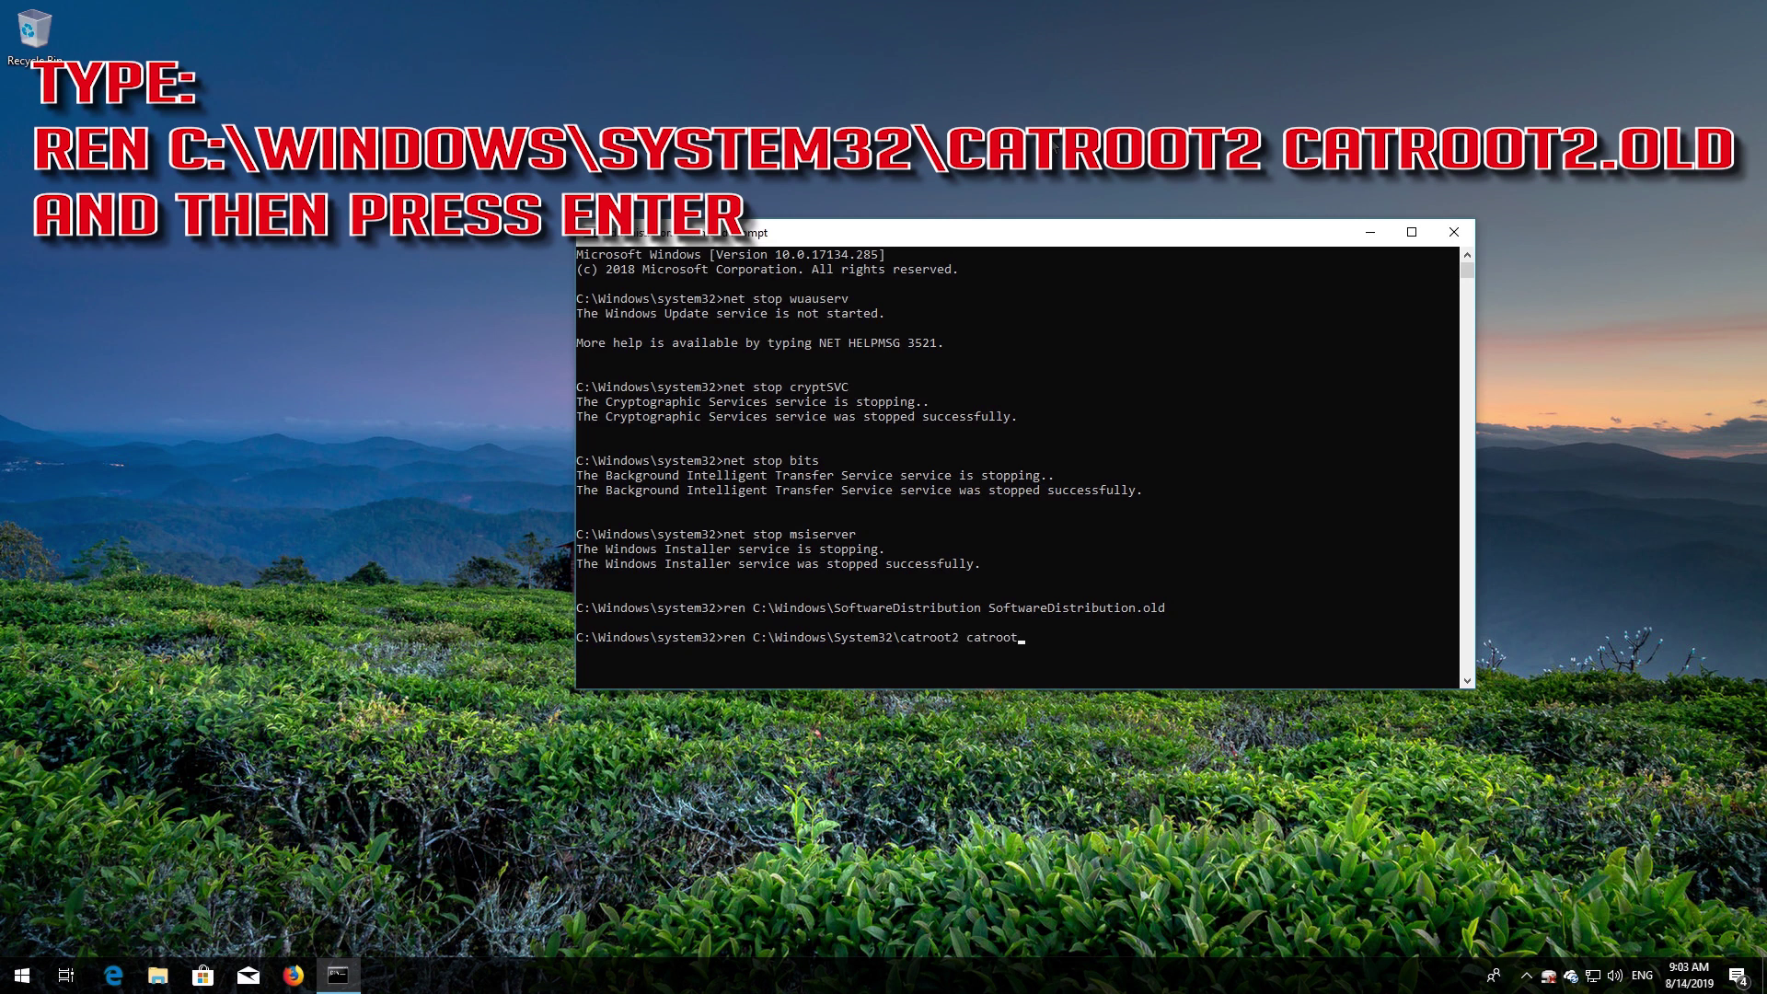
{"action": "type", "text": ".old"}
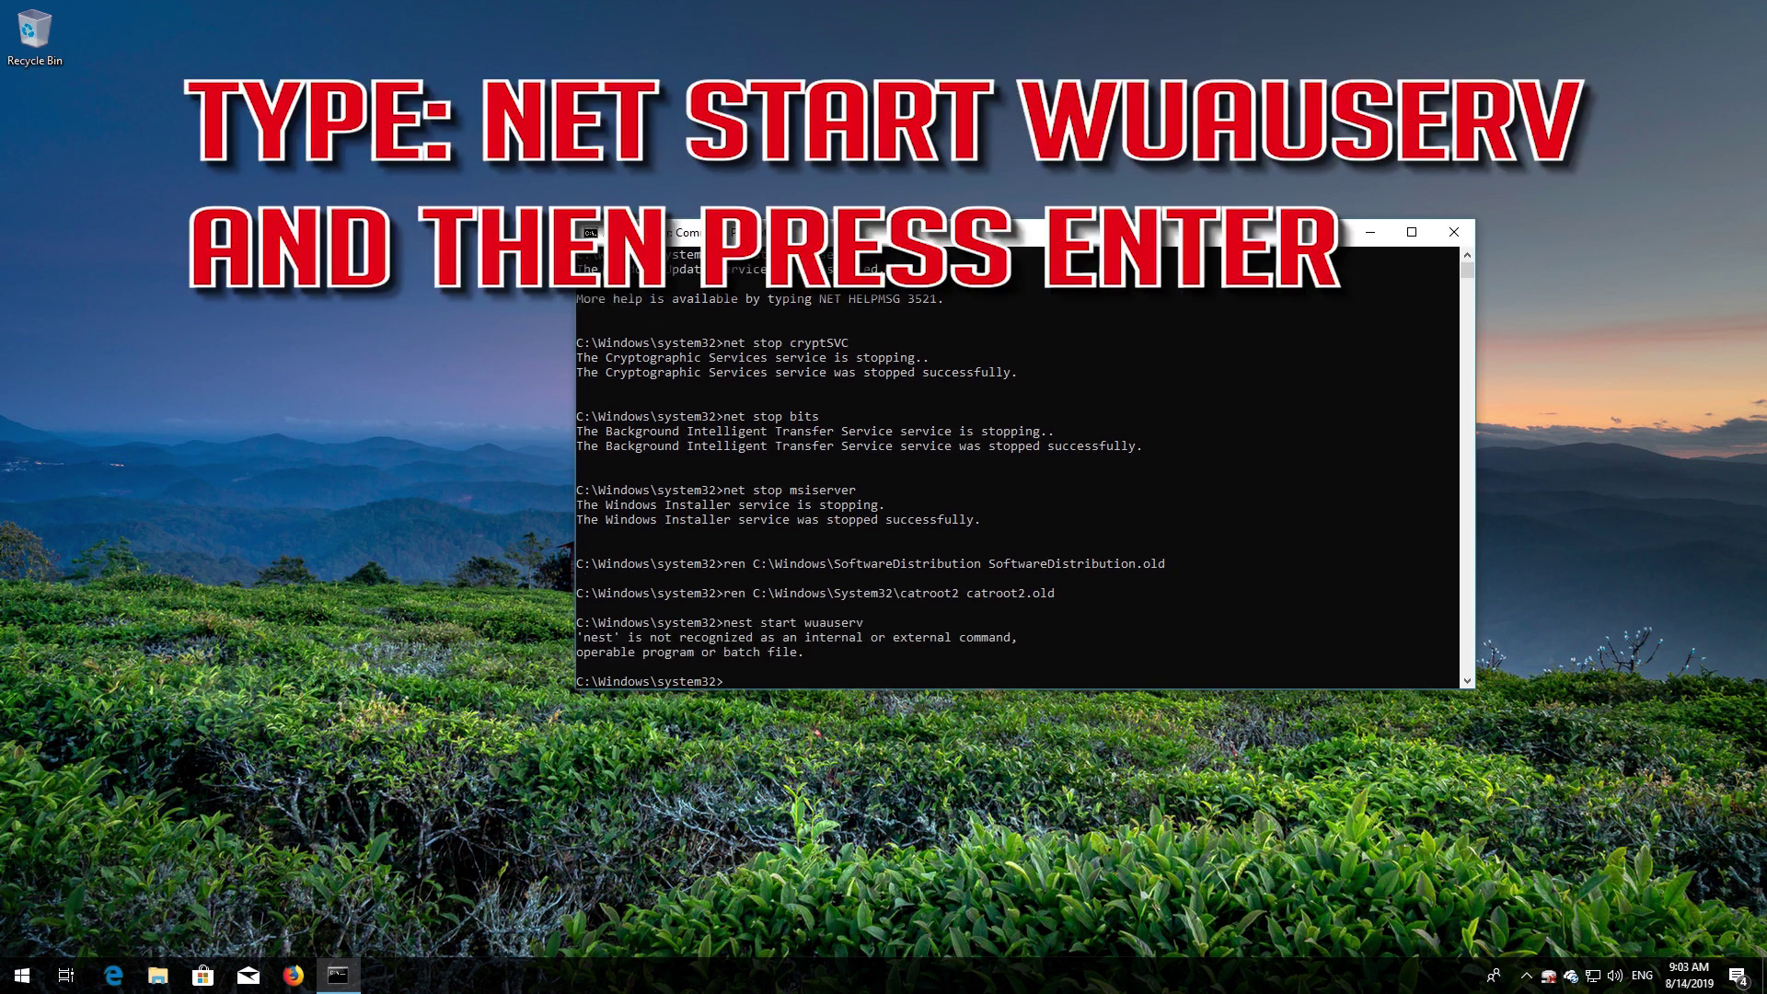
Correct the mistyped command to net start wuauserv and run it, and start the Cryptographic Services with net start cryptSVC
{"action": "key", "text": "Up"}
{"action": "key", "text": "Delete"}
{"action": "key", "text": "Return"}
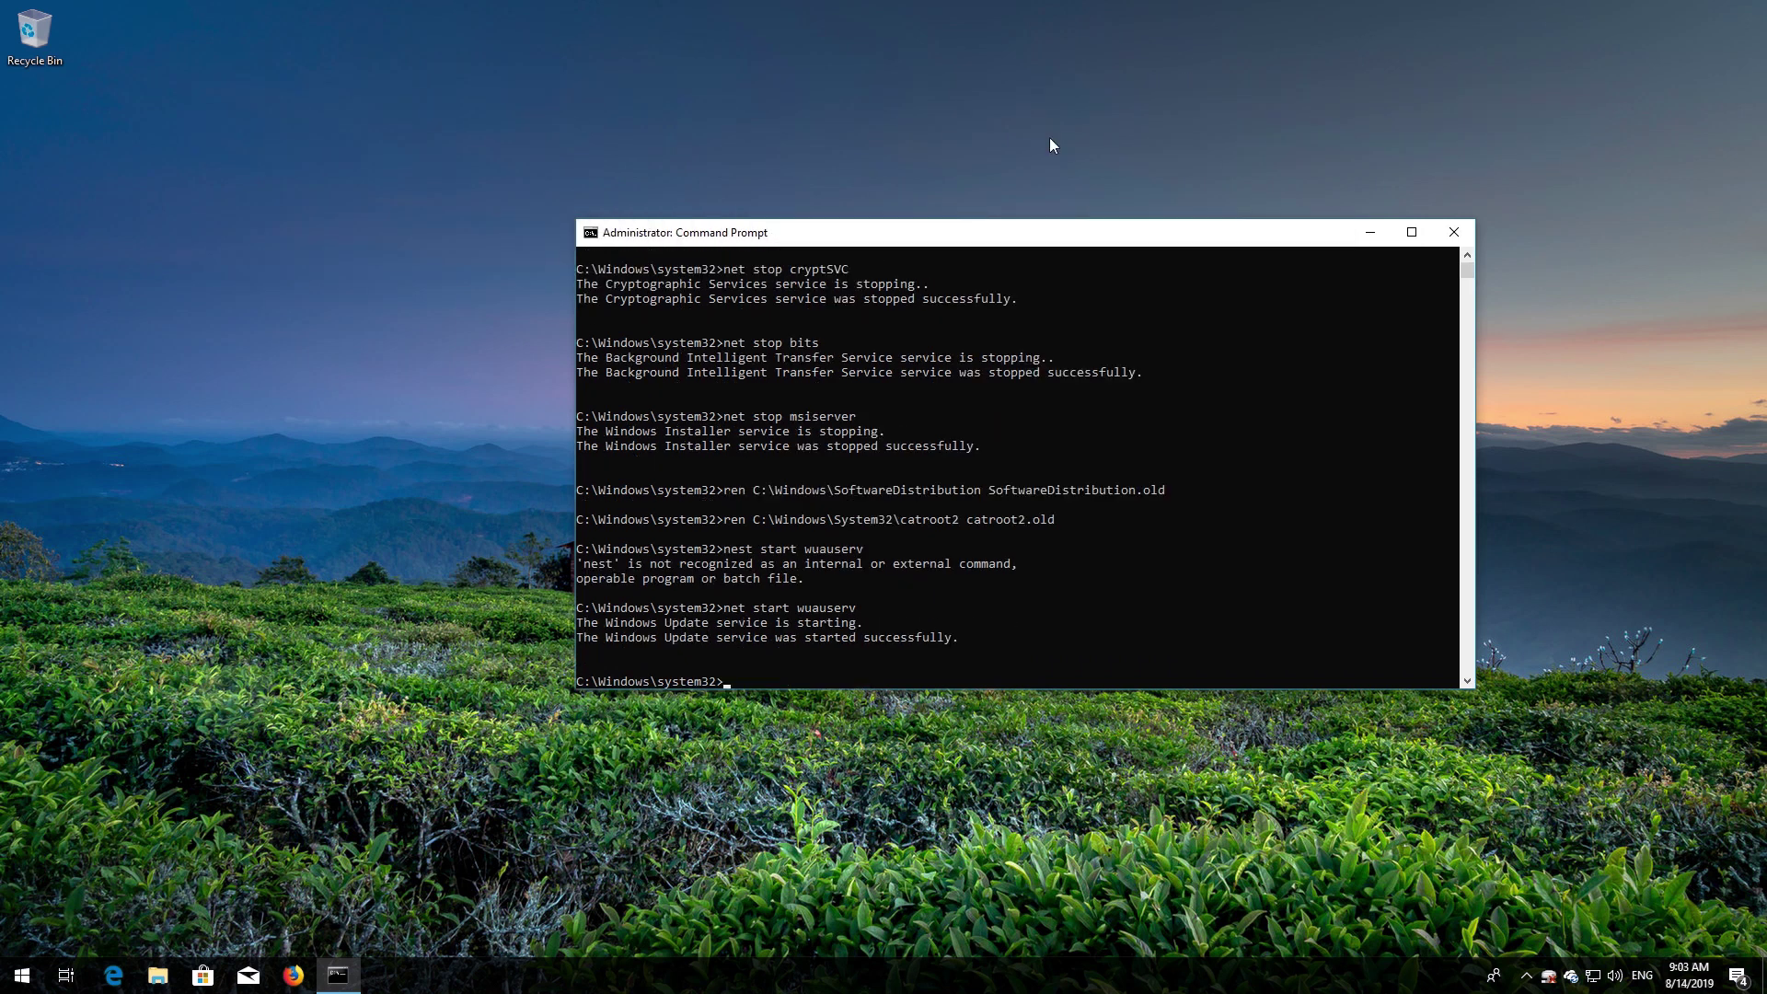
{"action": "type", "text": "net star"}
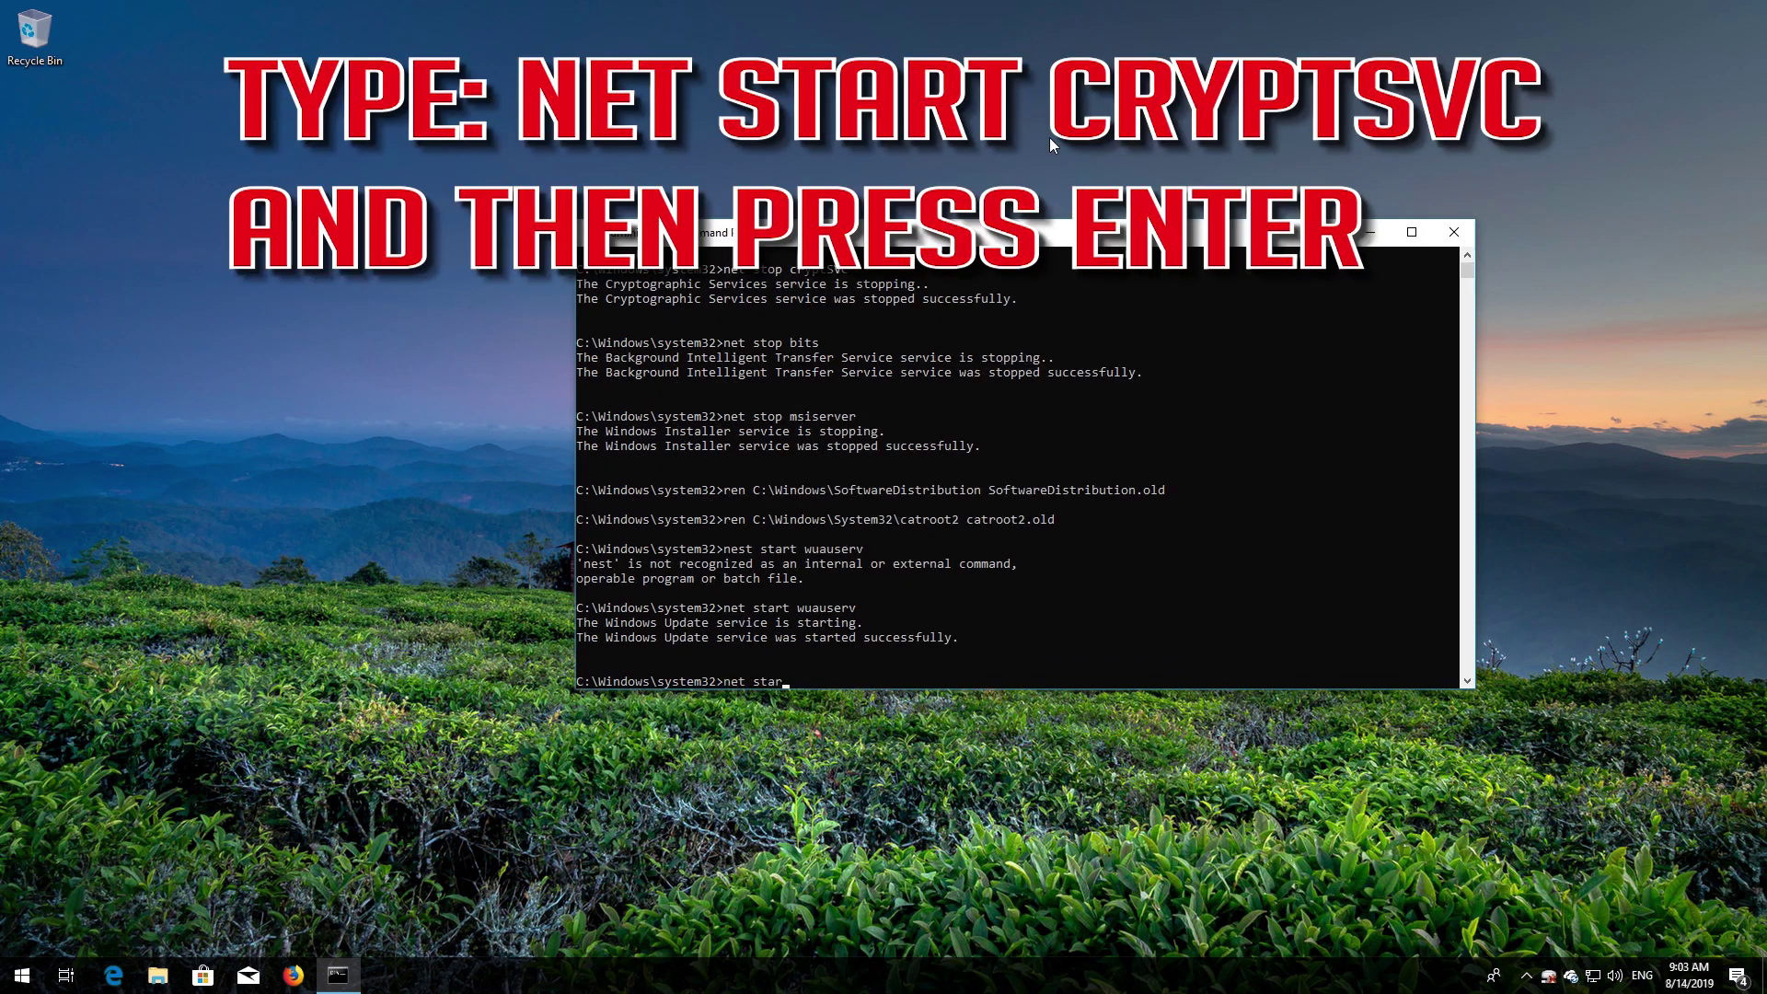
{"action": "type", "text": "t cryptSVC"}
{"action": "key", "text": "Return"}
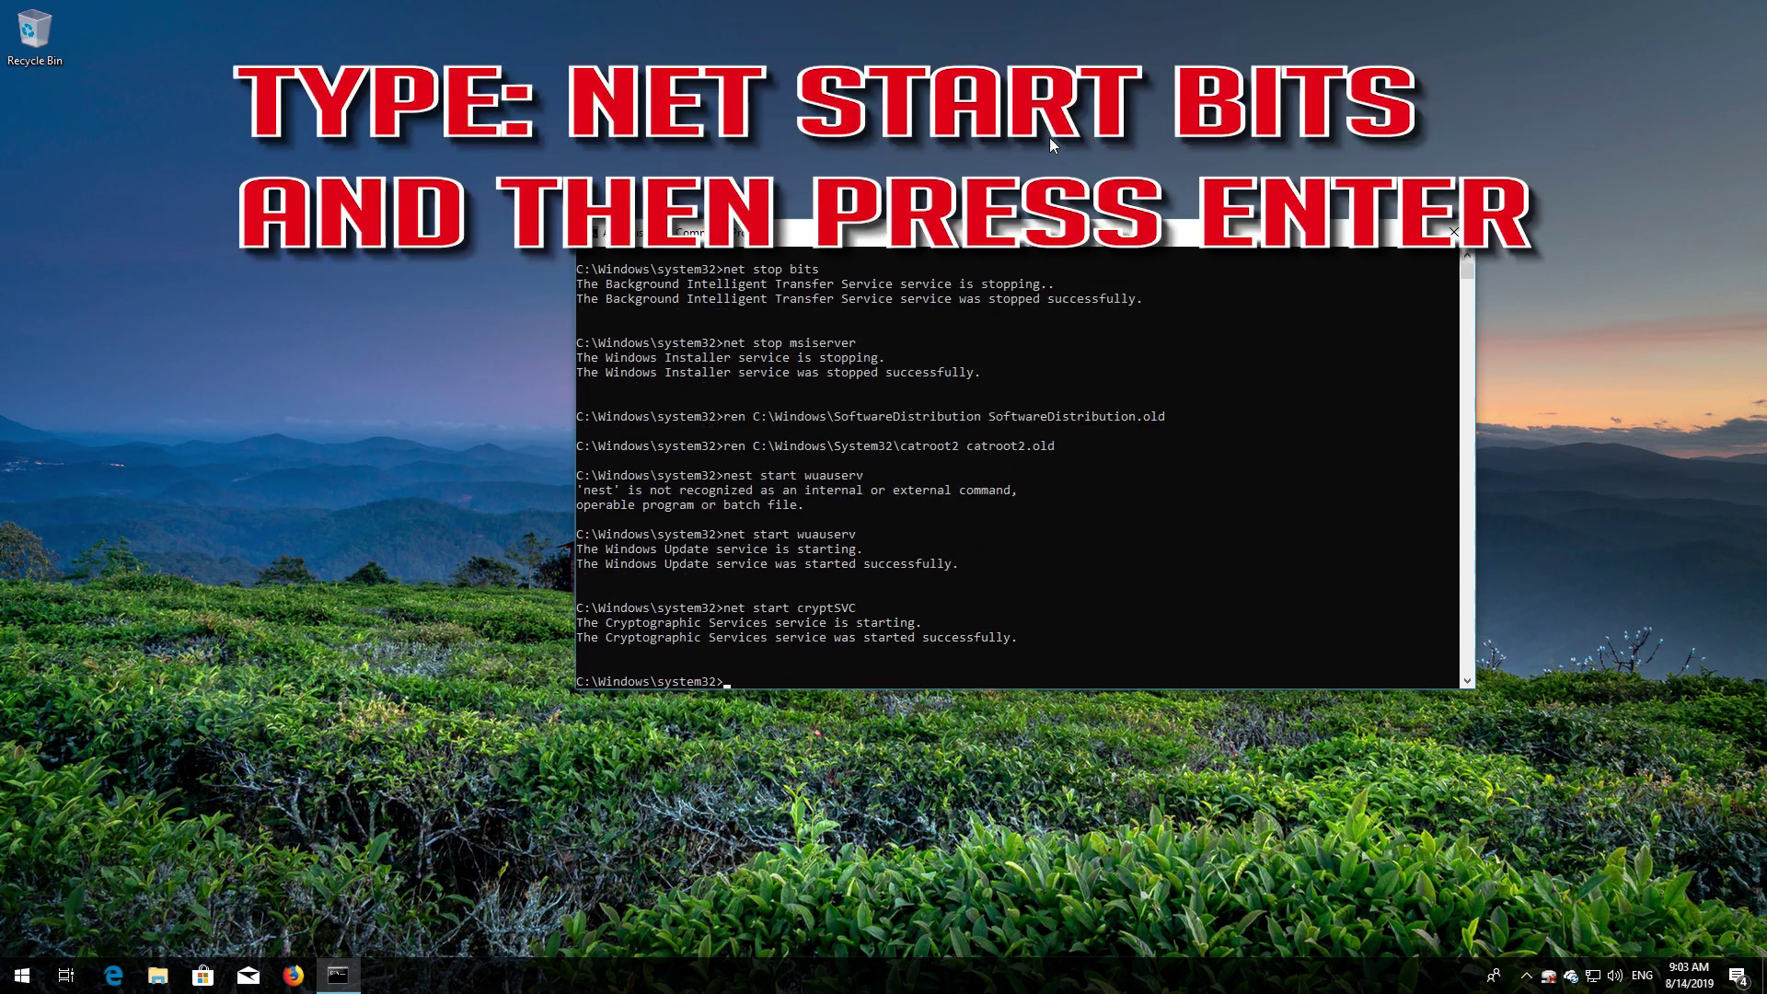
Restart the remaining services with net start bits and net start msiserver, and close Command Prompt with exit
{"action": "type", "text": "net start bits"}
{"action": "key", "text": "Return"}
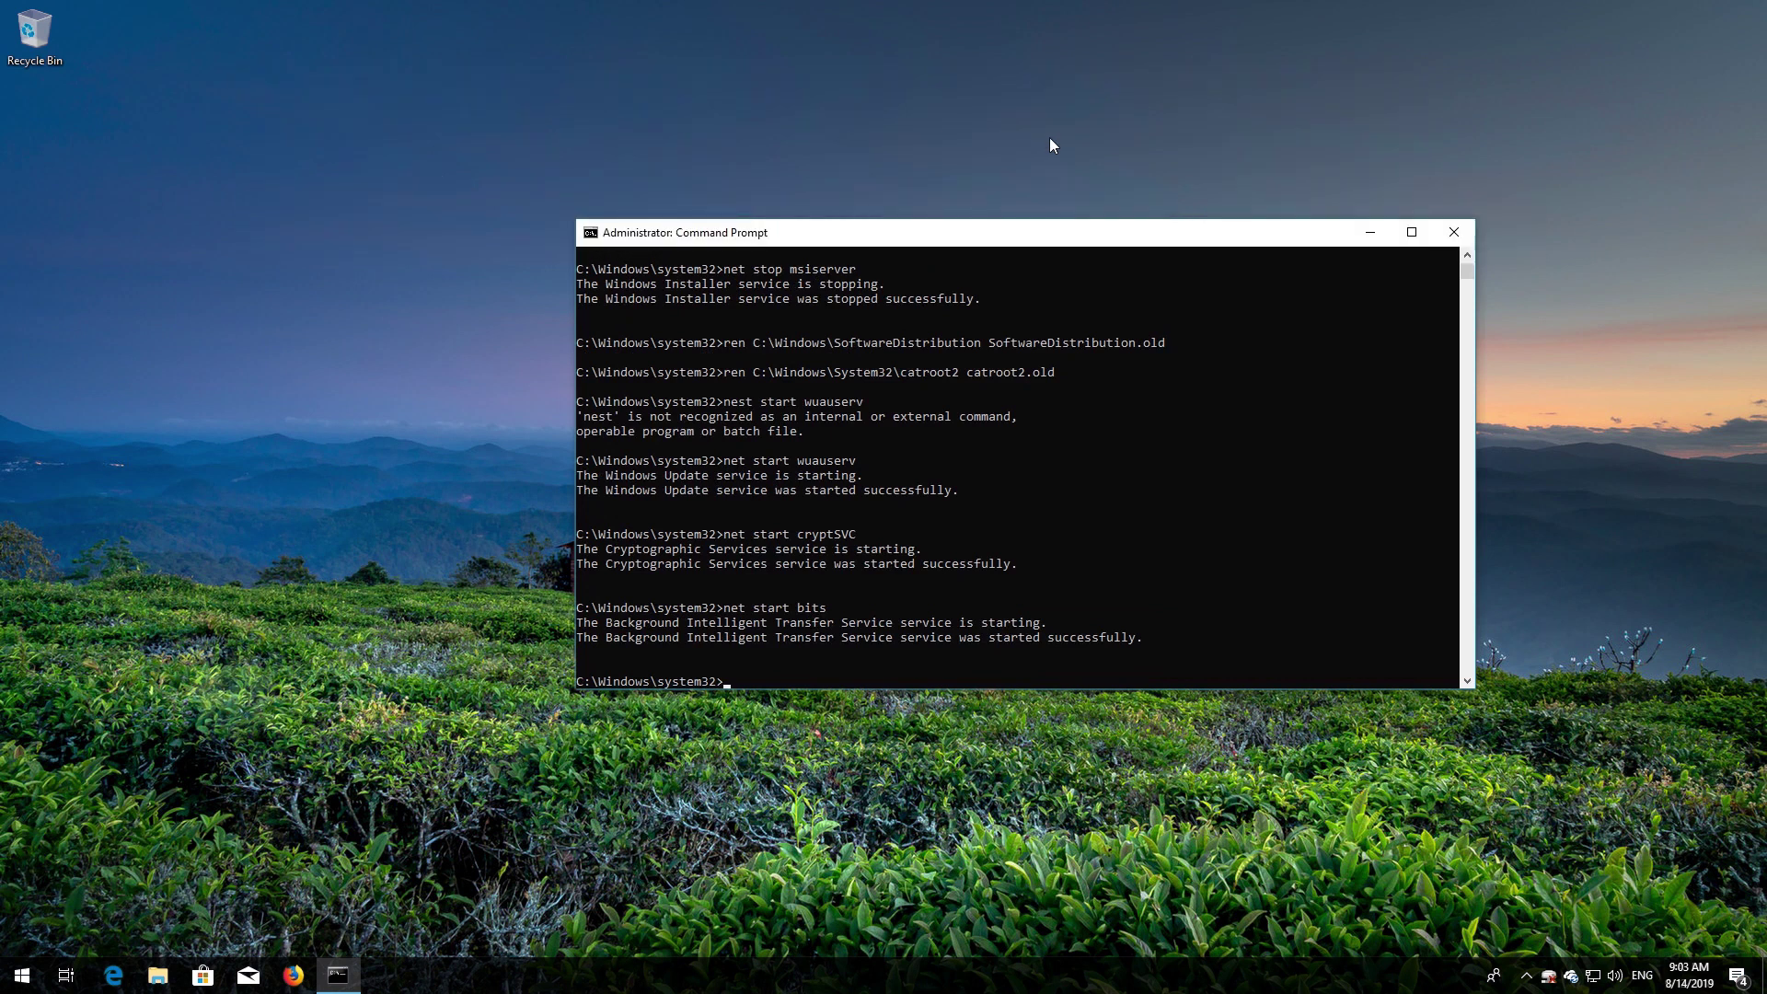
{"action": "type", "text": "net sta"}
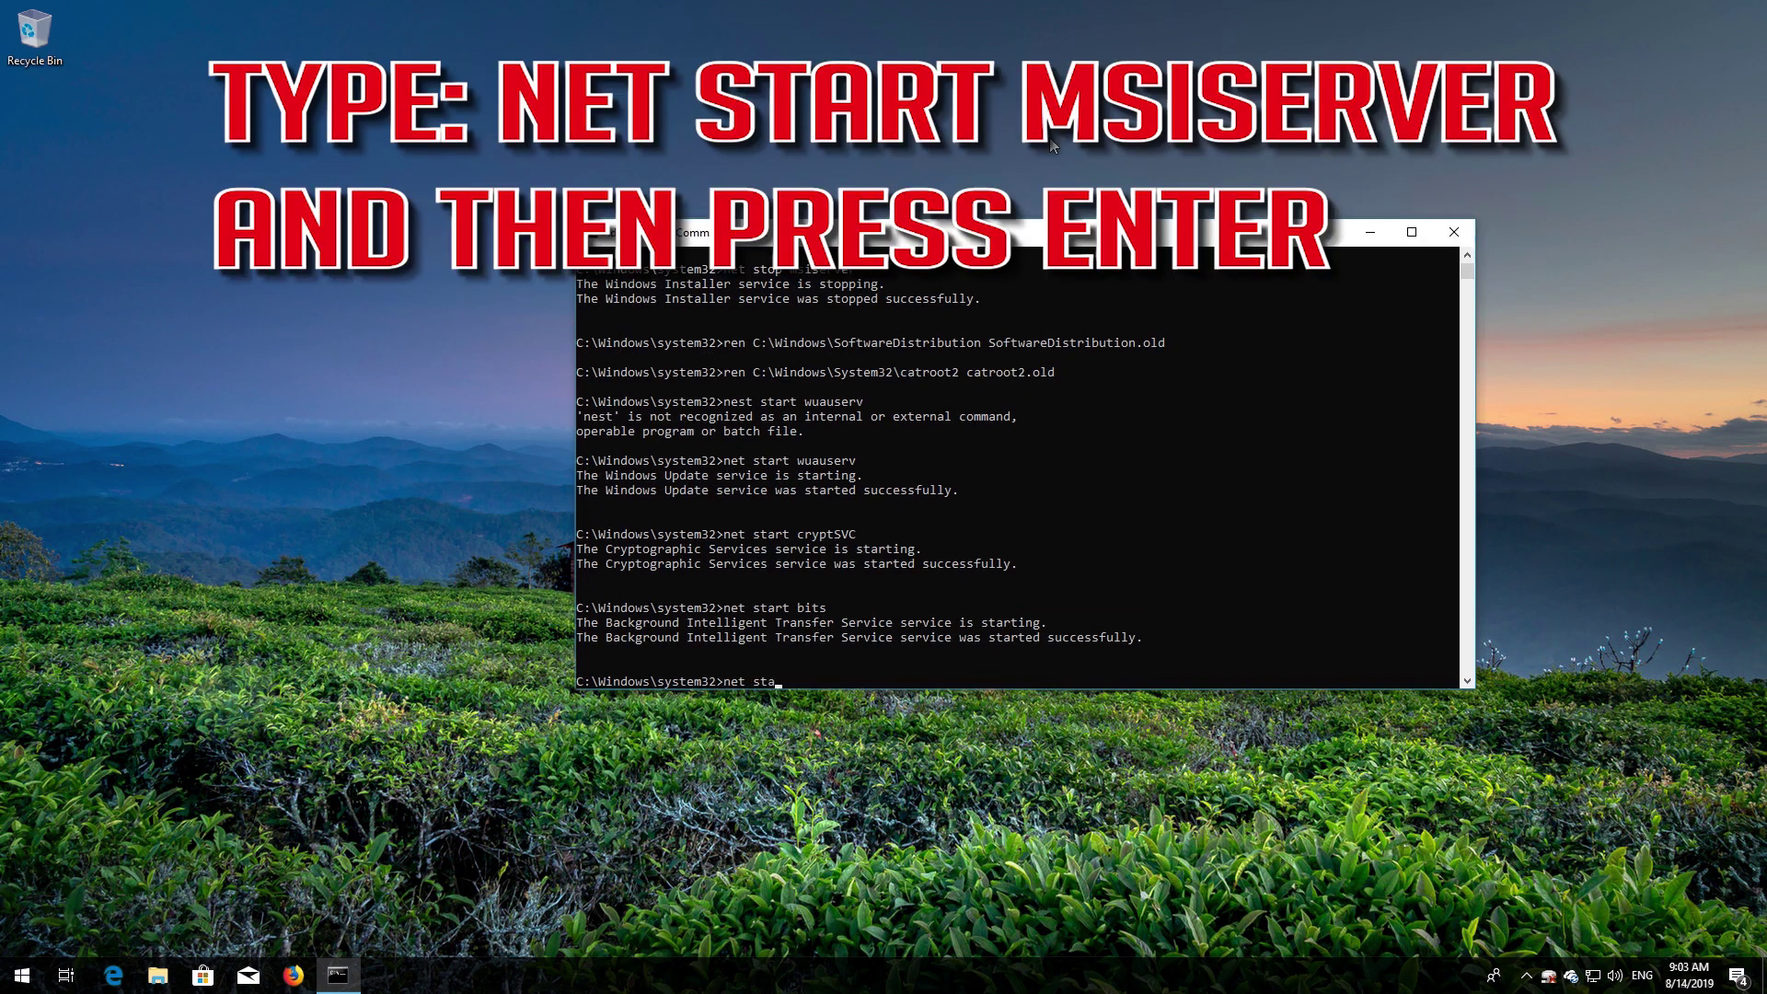
{"action": "type", "text": "rt msiserver"}
{"action": "key", "text": "Return"}
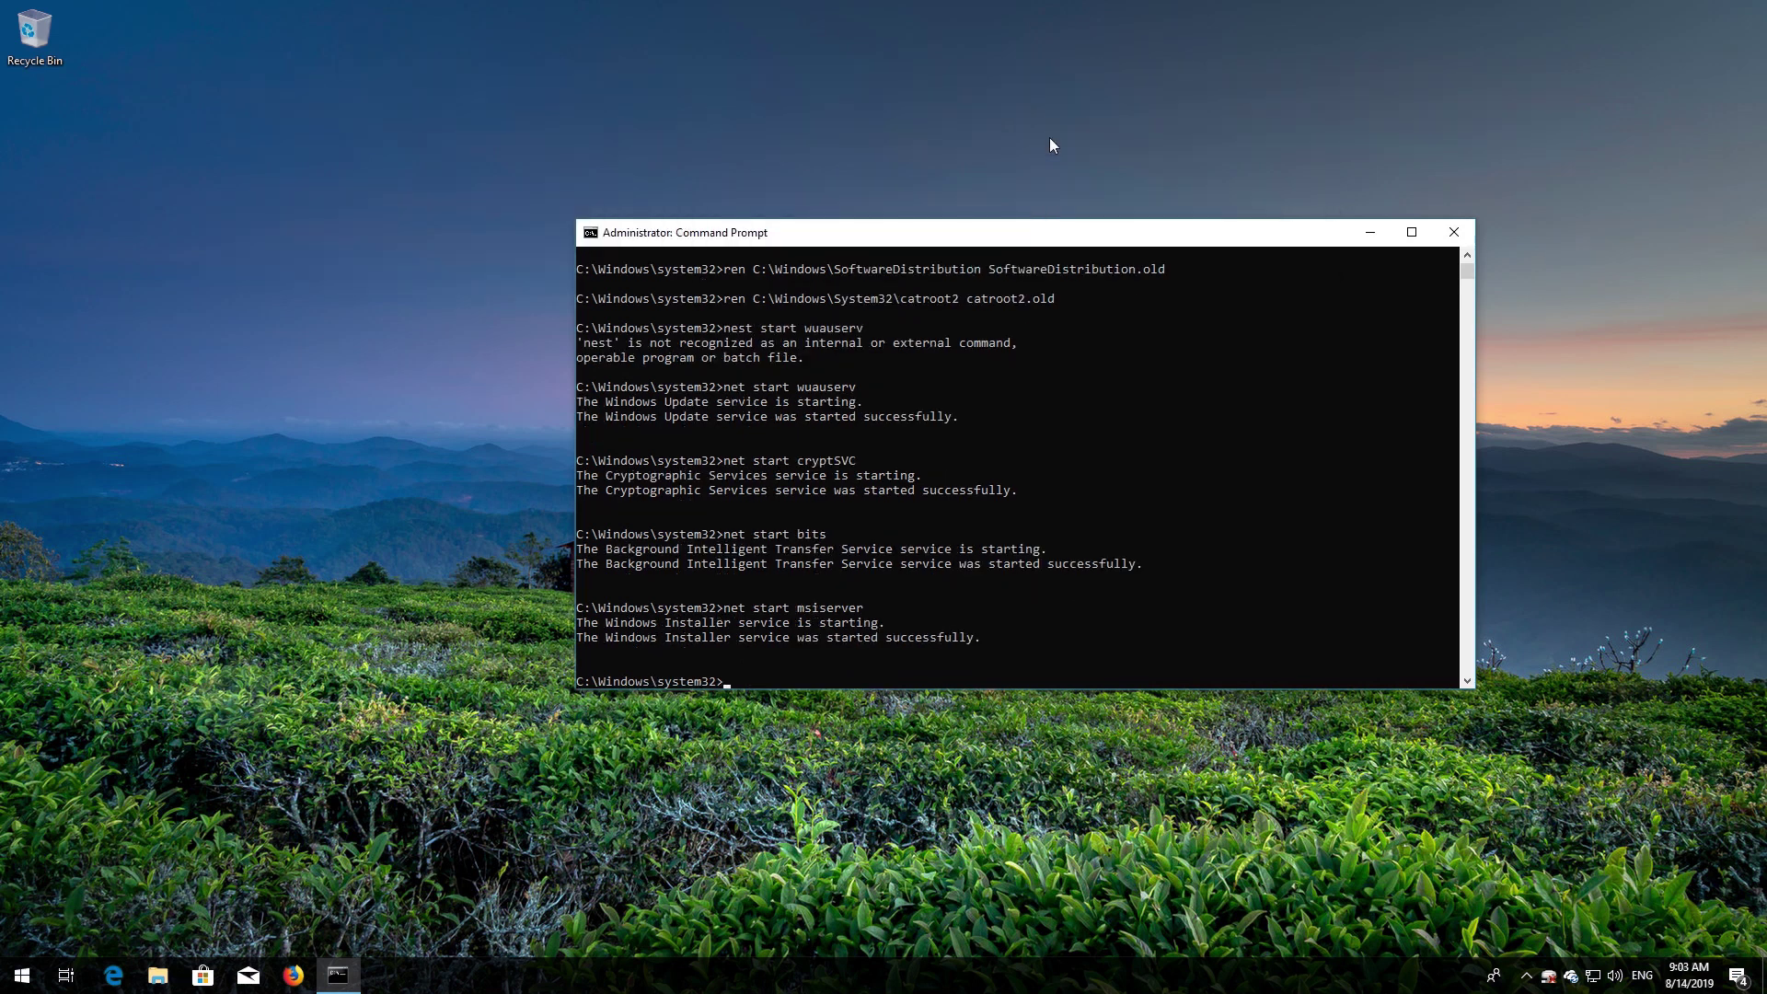
{"action": "type", "text": "exit"}
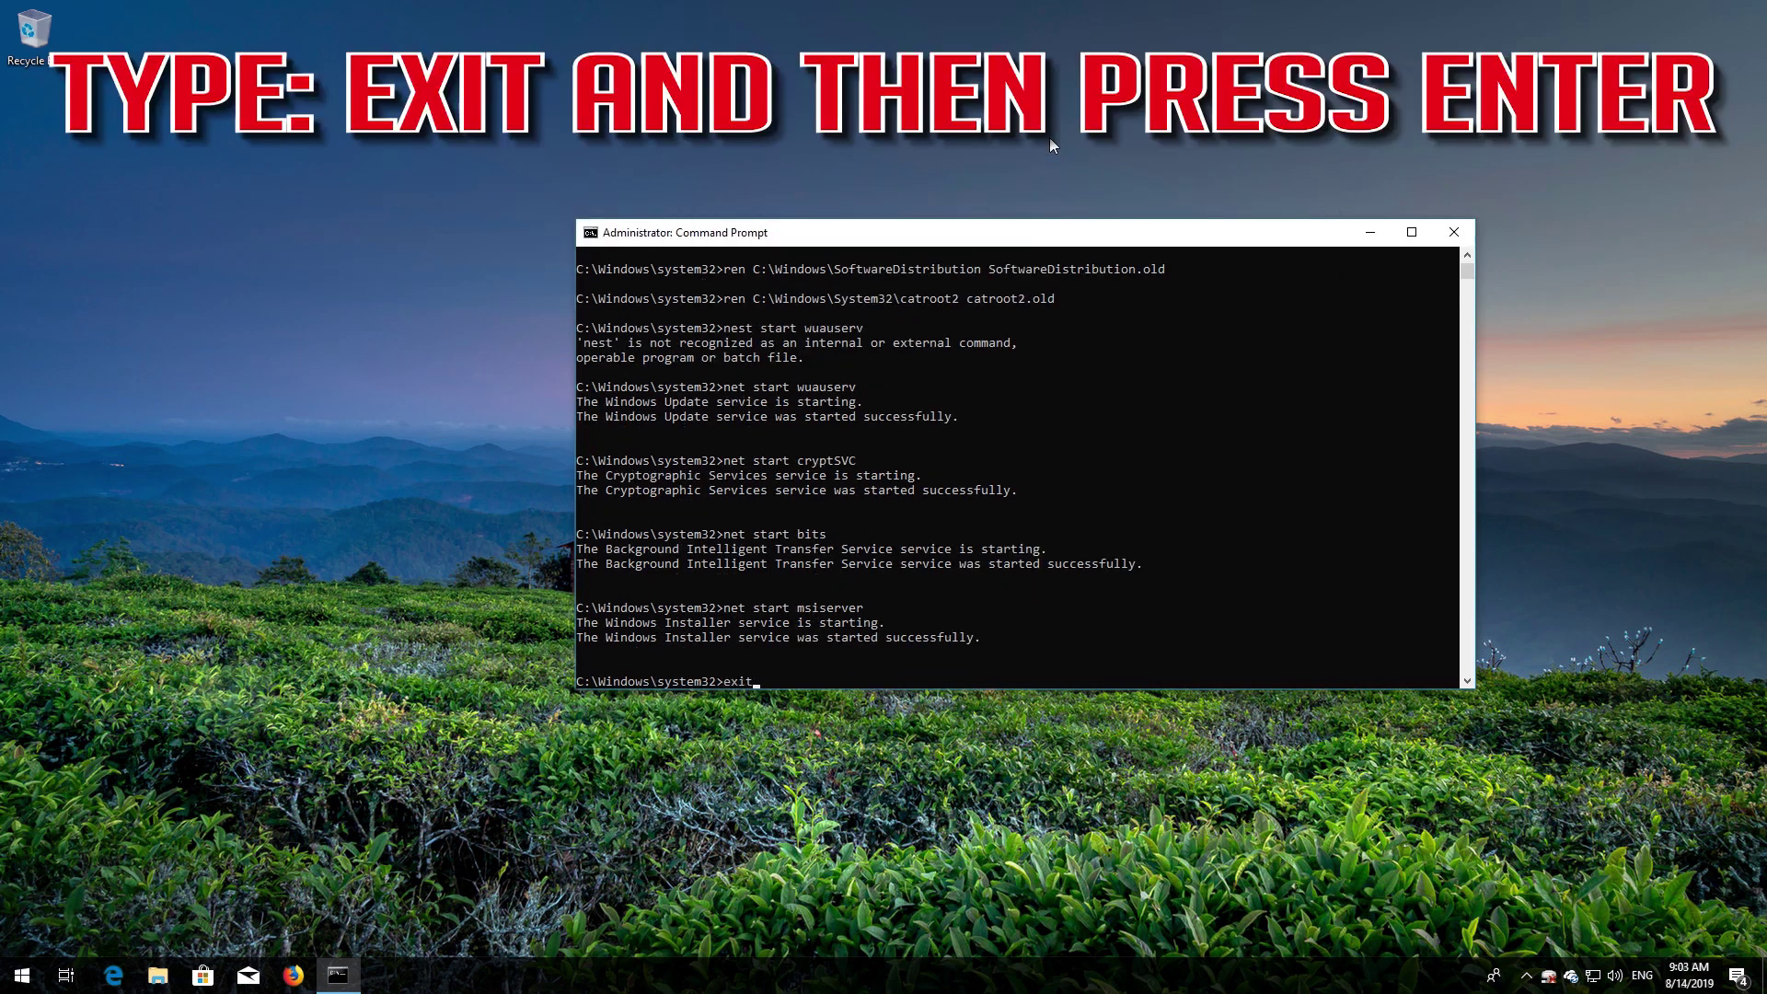
{"action": "key", "text": "Return"}
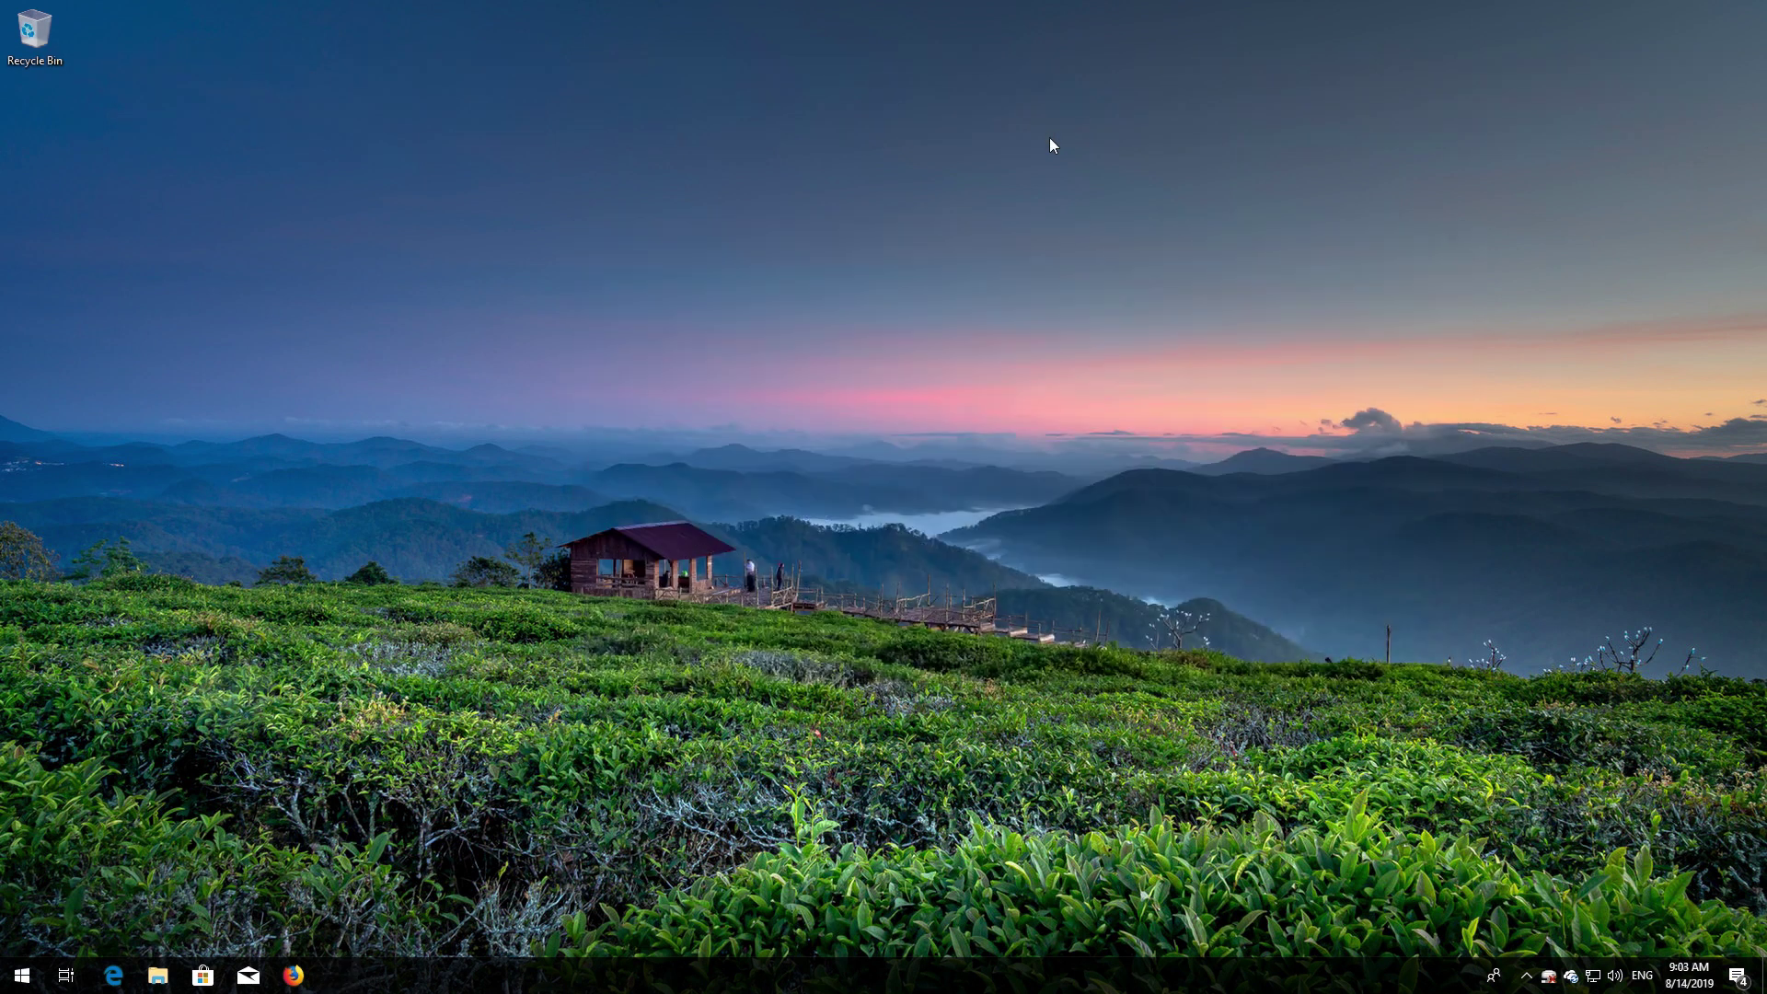
Search for powershell and open Windows PowerShell as administrator, allowing the changes and moving its window toward the middle of the desktop
{"action": "key", "text": "super"}
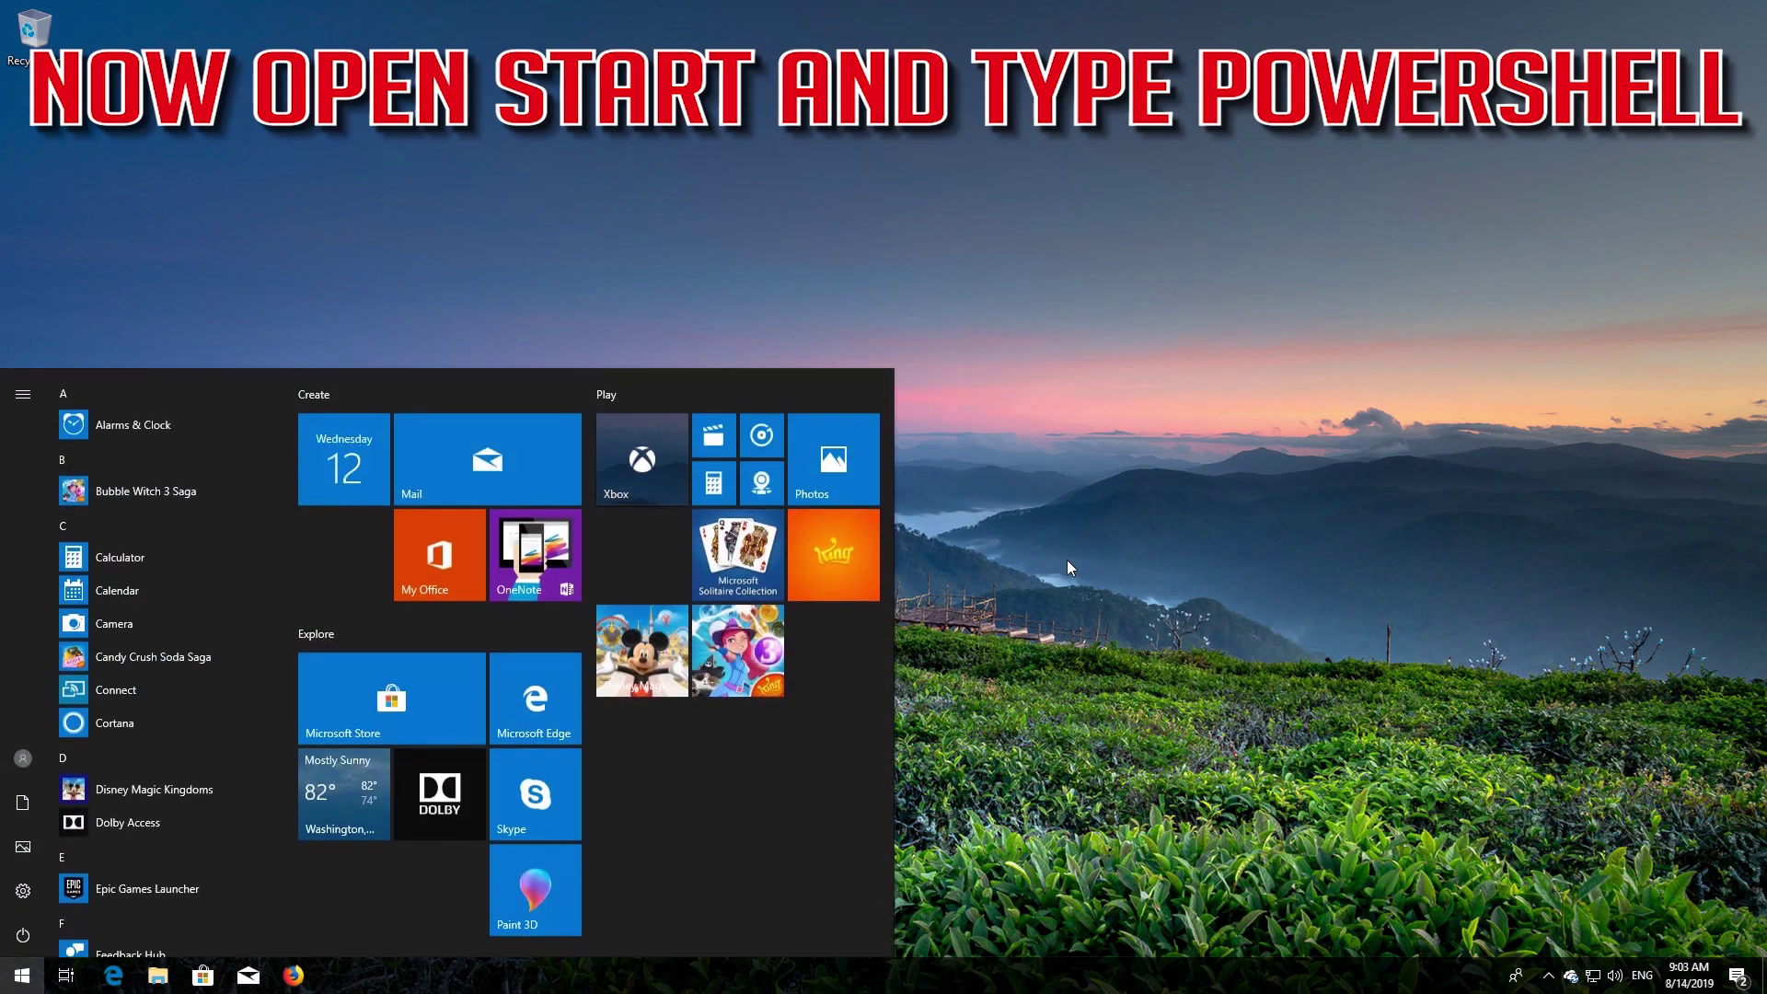
{"action": "type", "text": "powershell"}
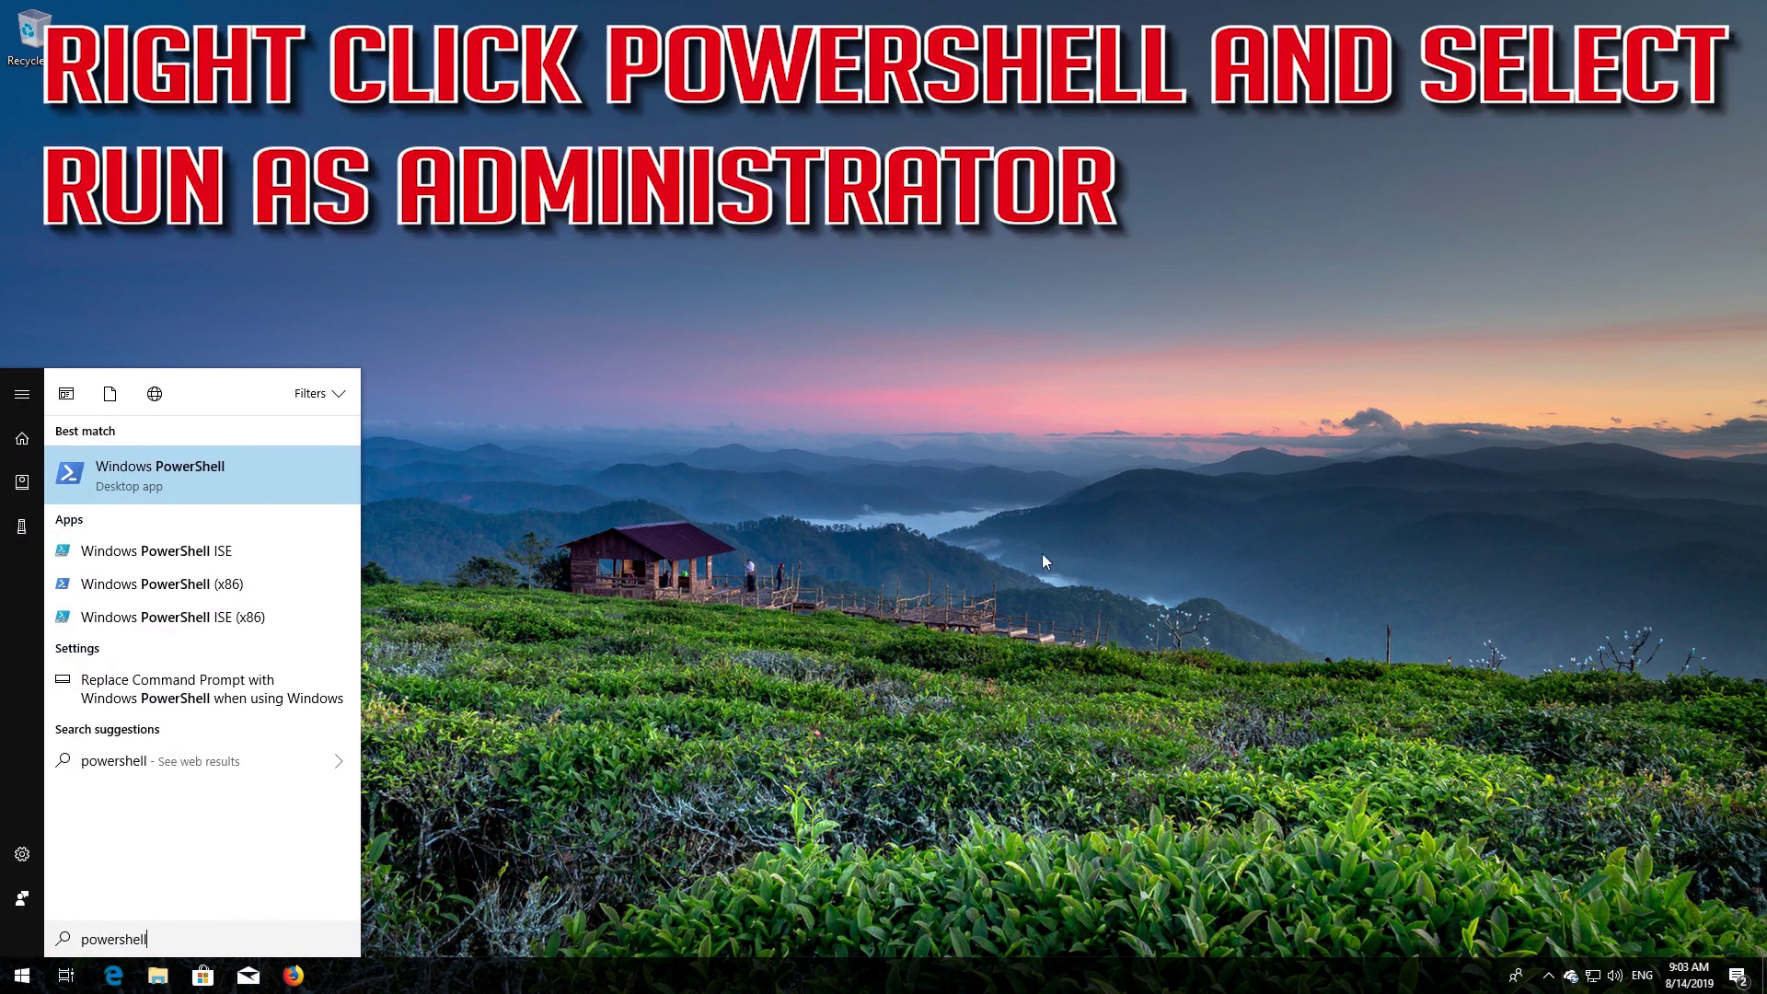
{"action": "right_click", "coordinate": [285, 484]}
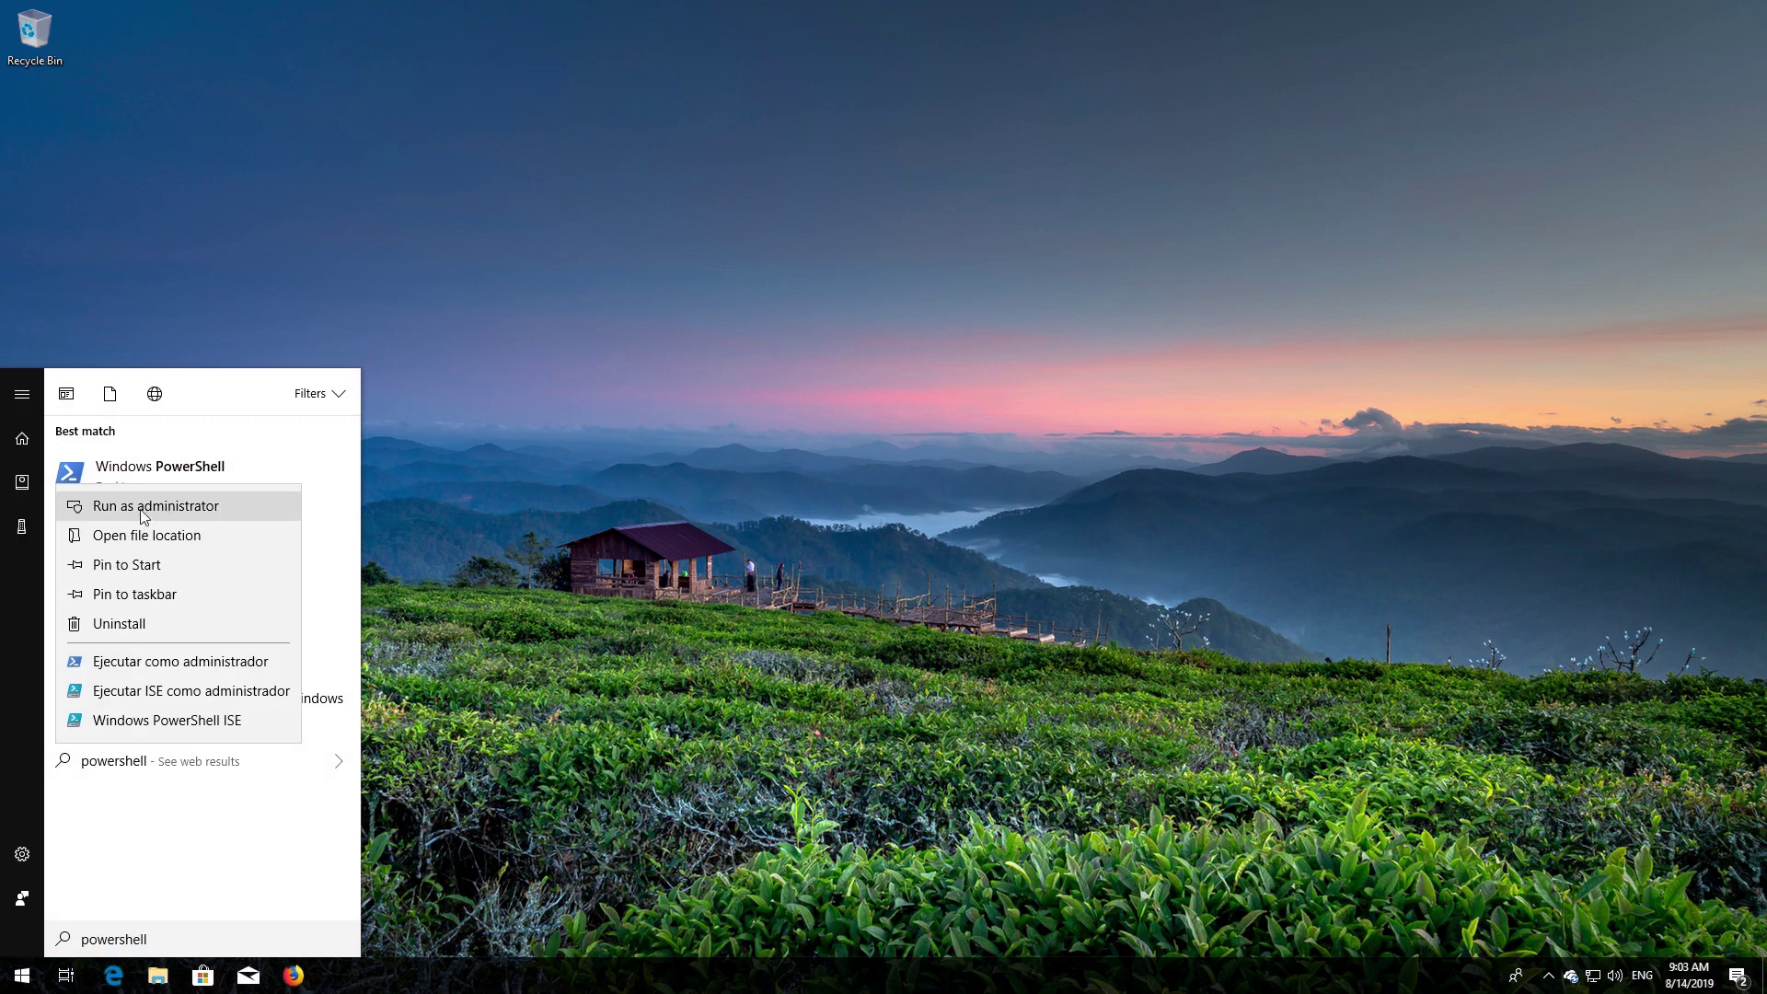
{"action": "left_click", "coordinate": [184, 505]}
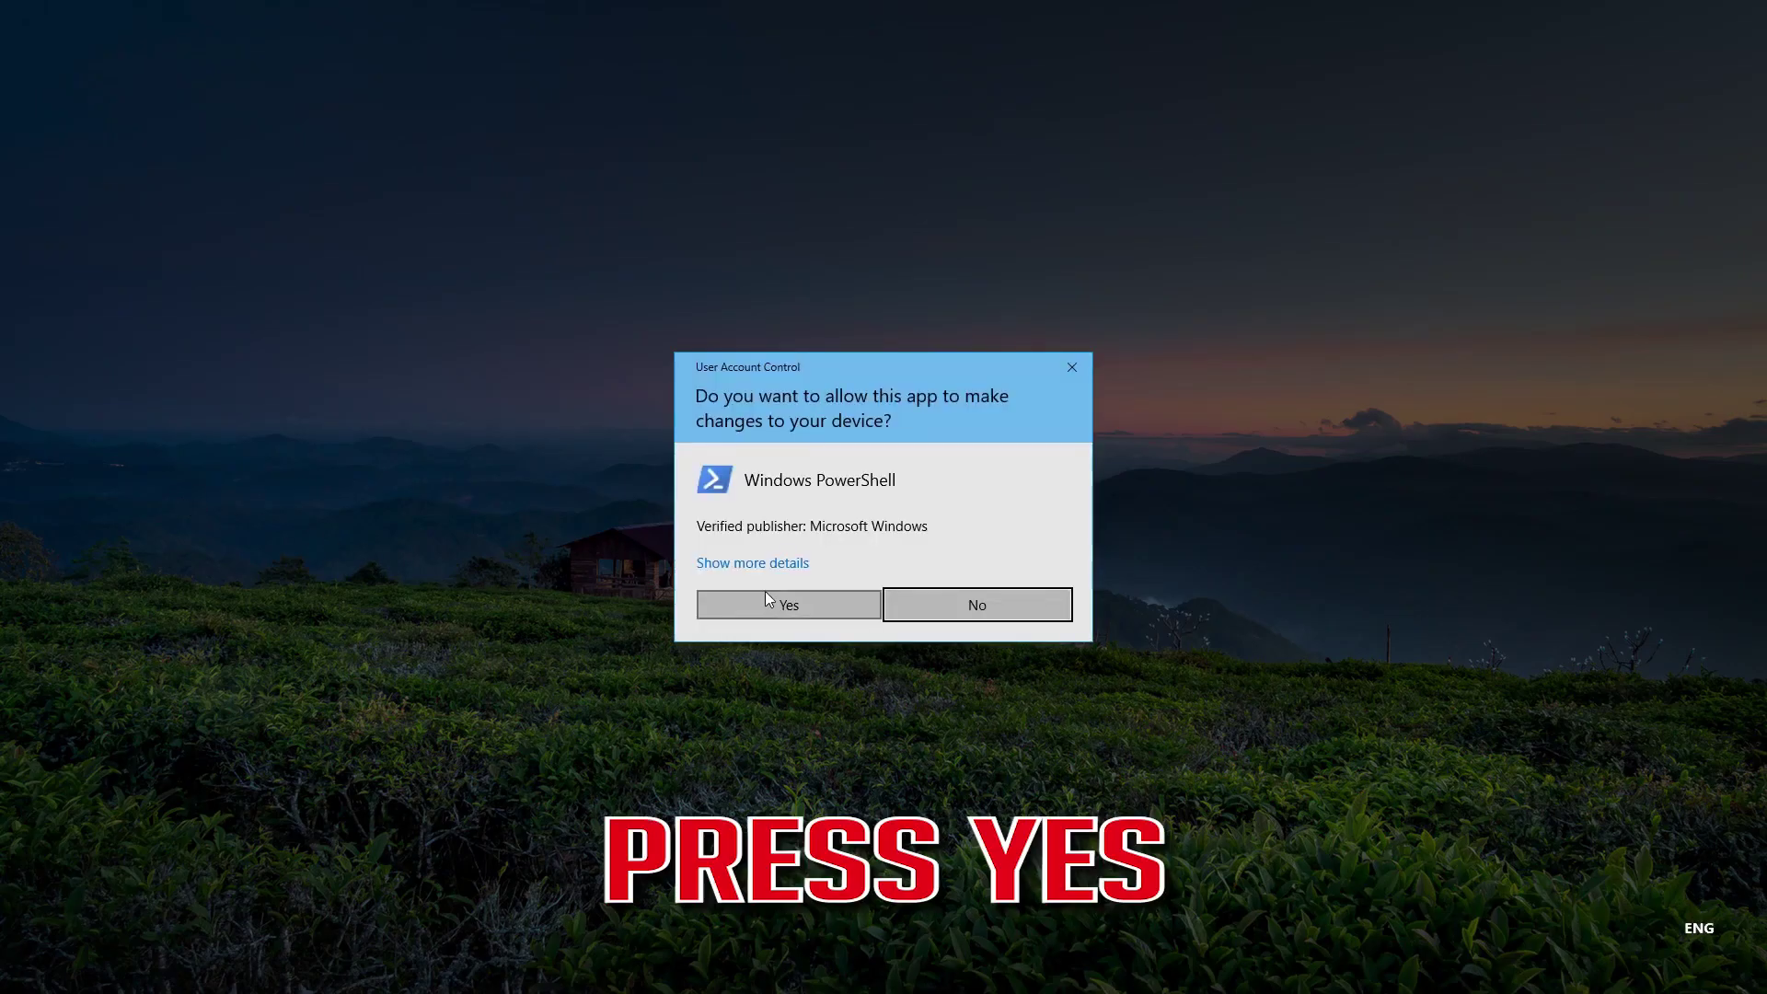
{"action": "left_click", "coordinate": [764, 604]}
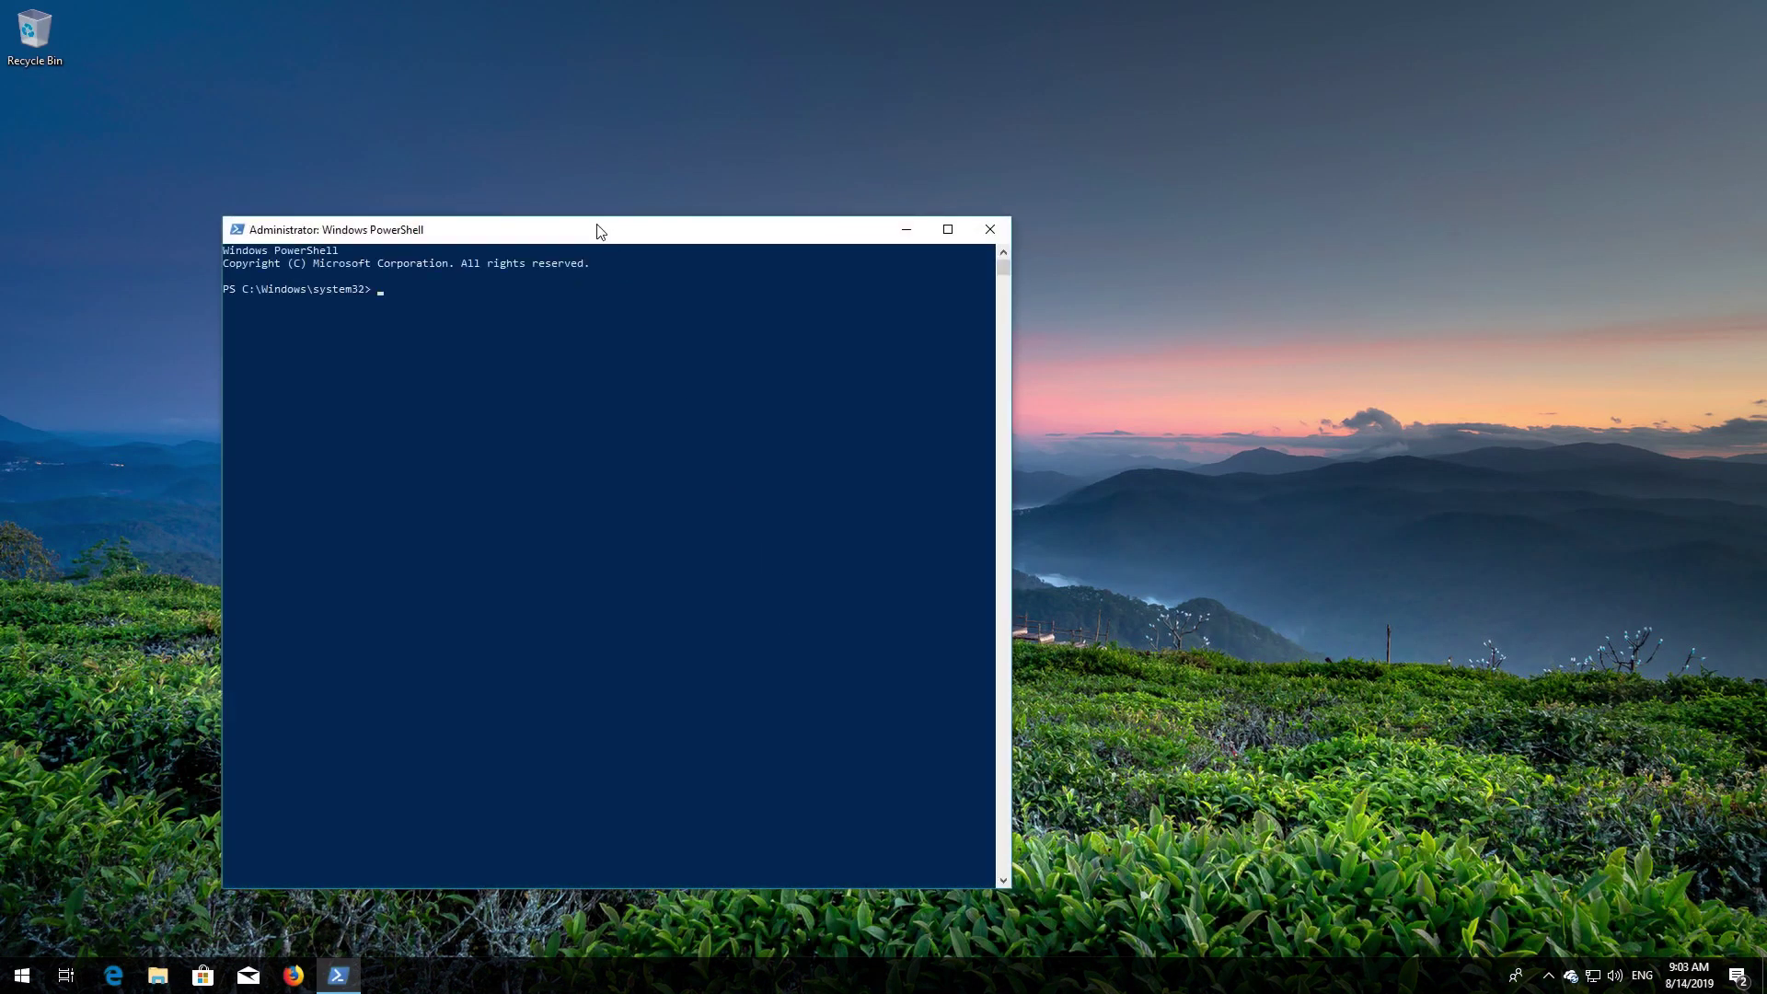
{"action": "left_click_drag", "start_coordinate": [599, 229], "coordinate": [891, 156]}
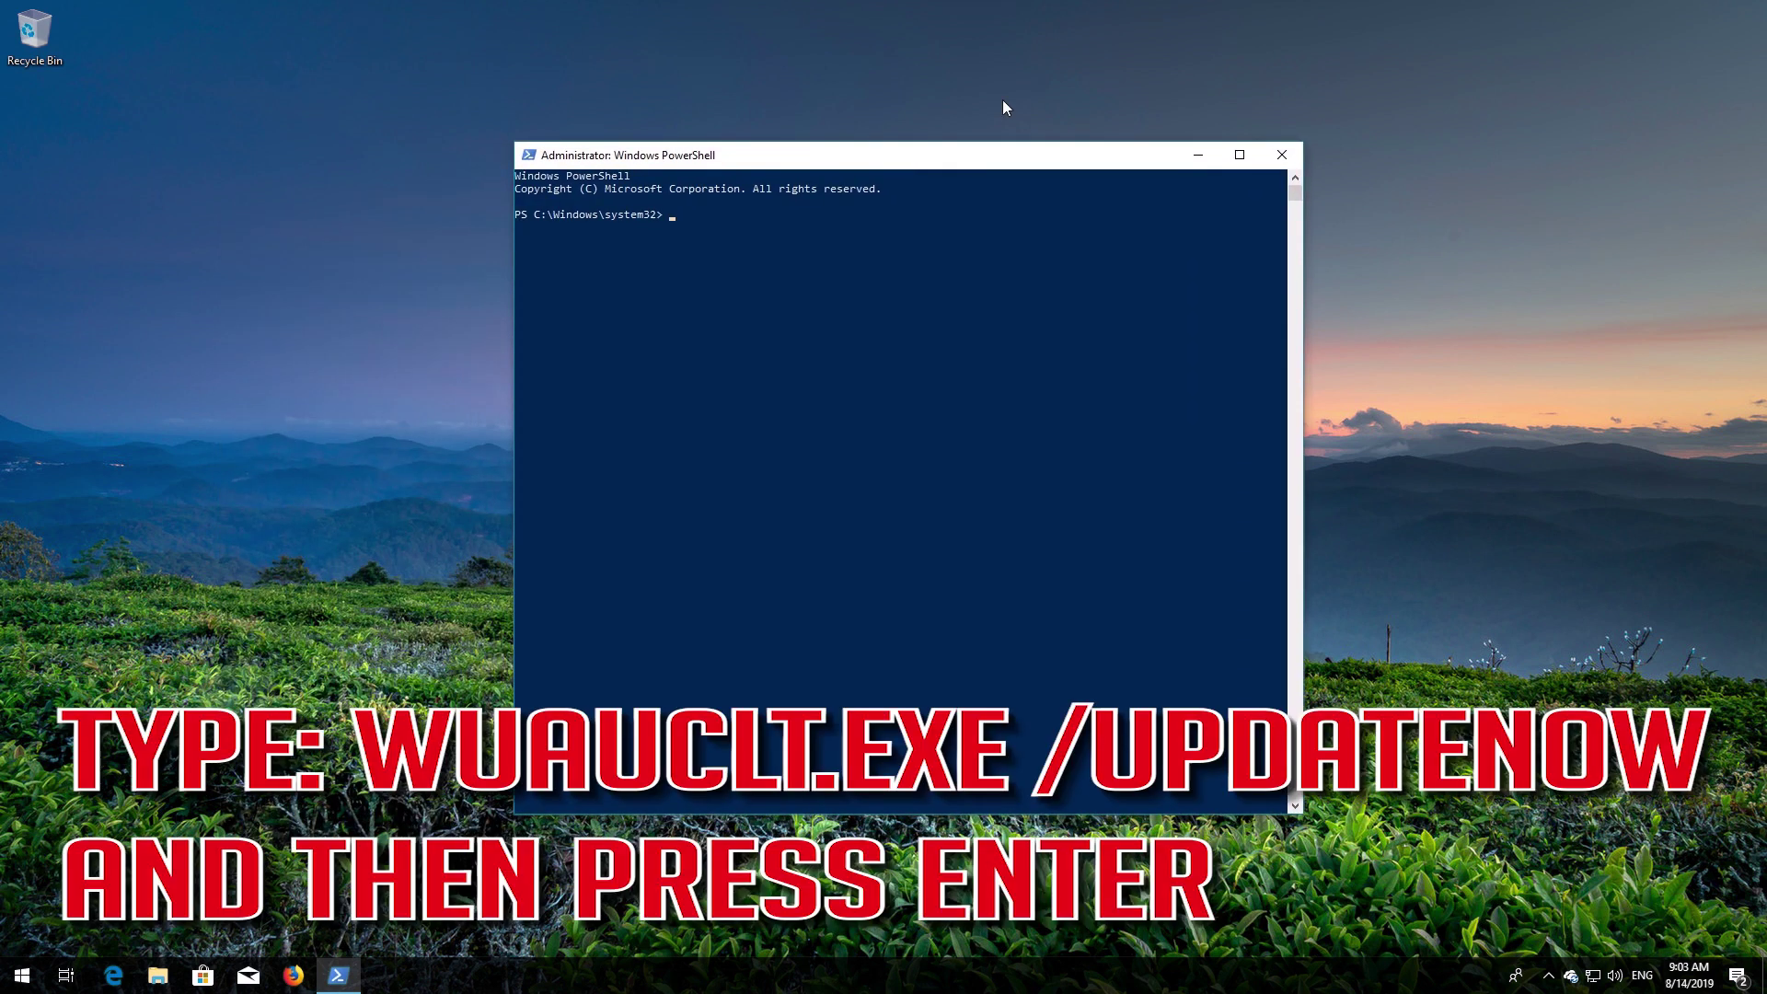
Run wuauclt.exe /updatenow to trigger Windows Update, and close PowerShell with exit
{"action": "type", "text": "wuauclt.exe /"}
{"action": "type", "text": "updatenow"}
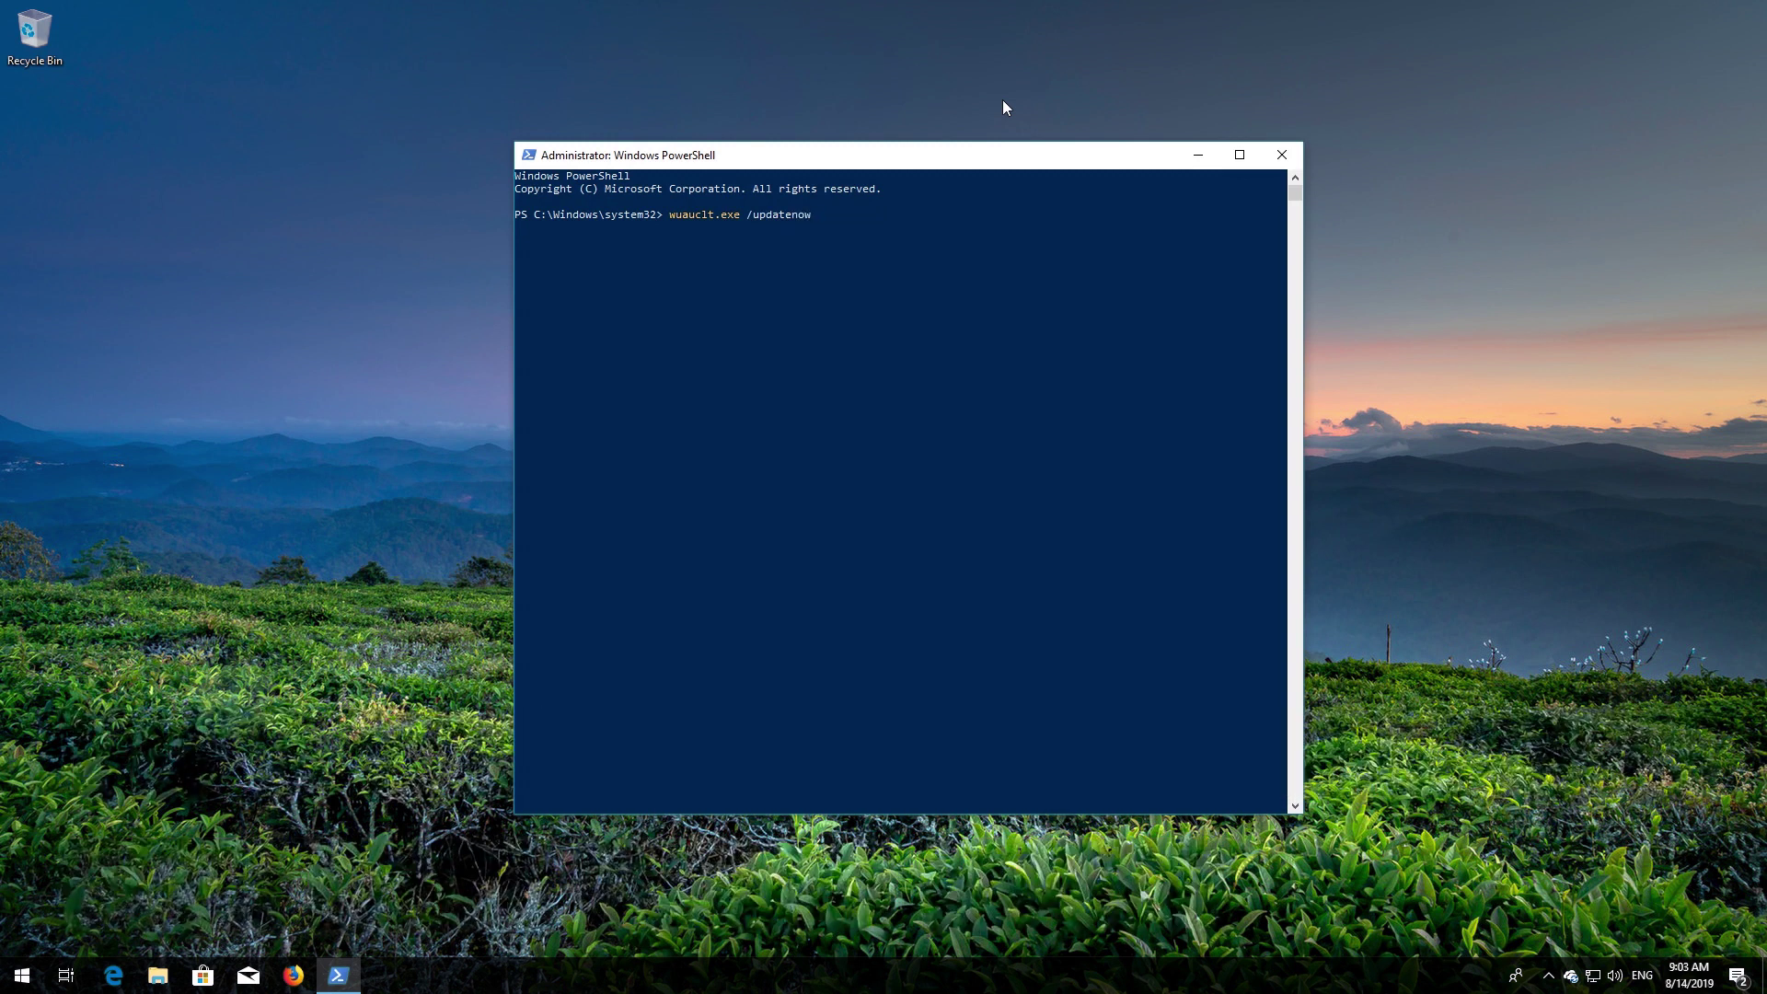
{"action": "key", "text": "Return"}
{"action": "type", "text": "ex"}
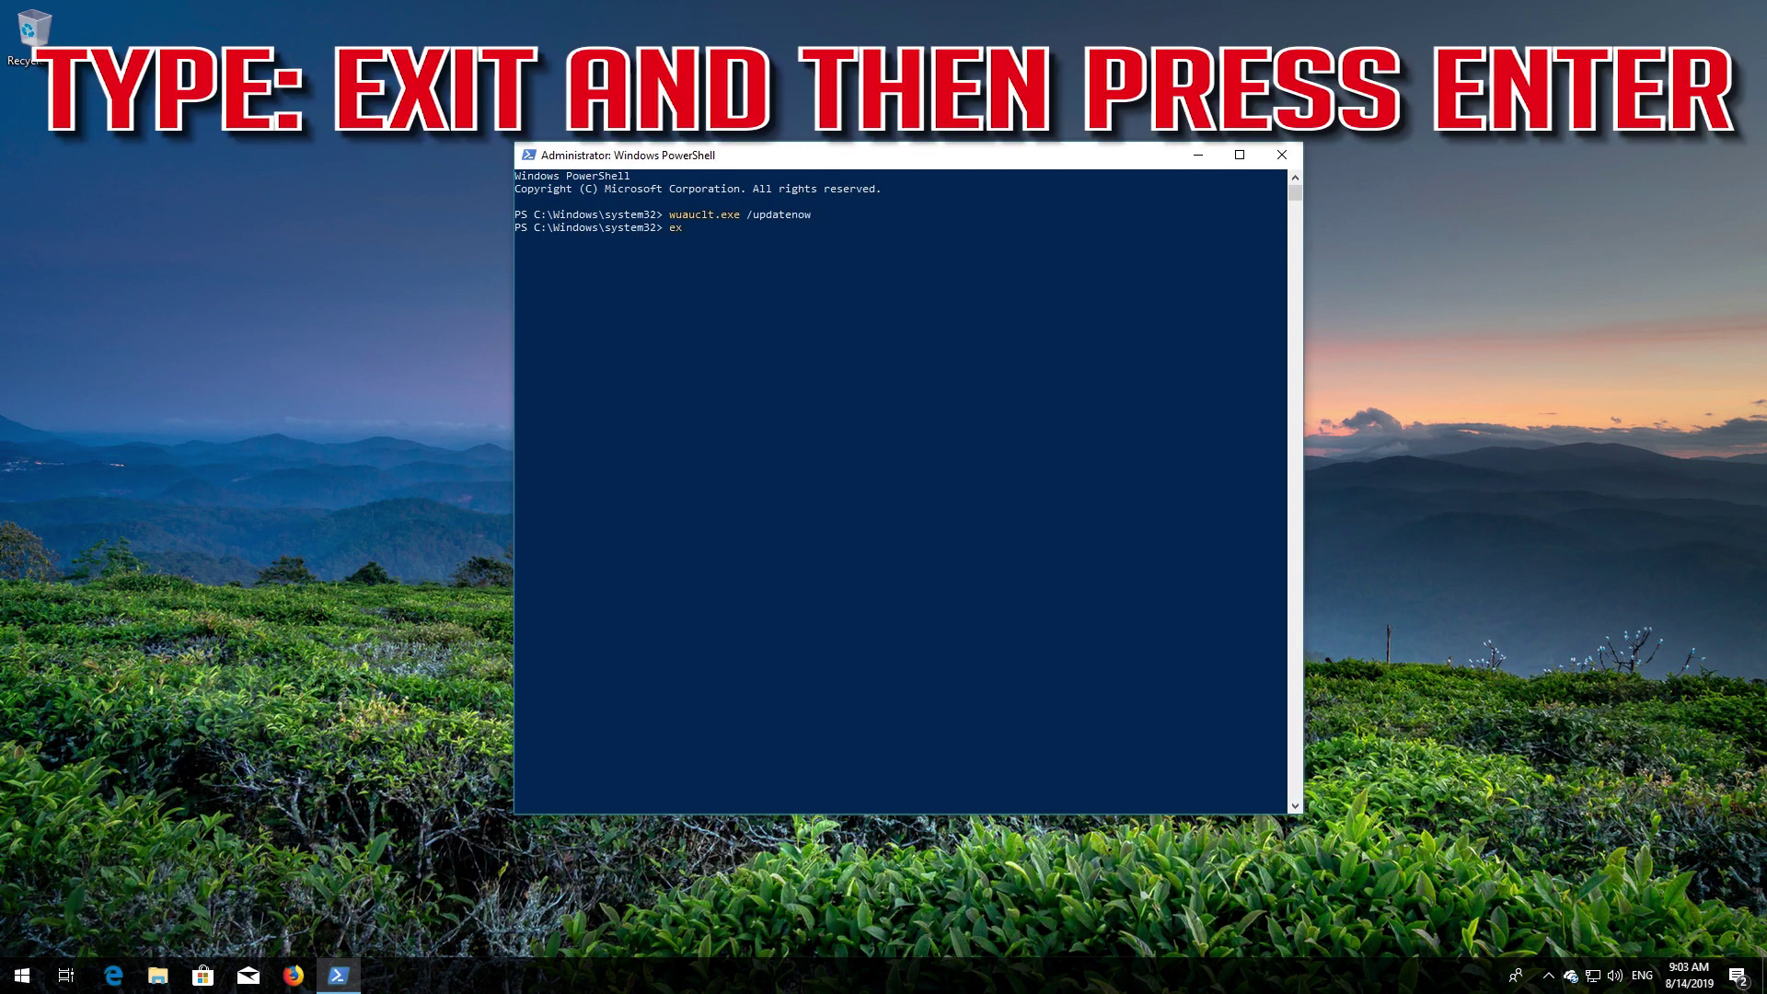
{"action": "type", "text": "it"}
{"action": "key", "text": "Return"}
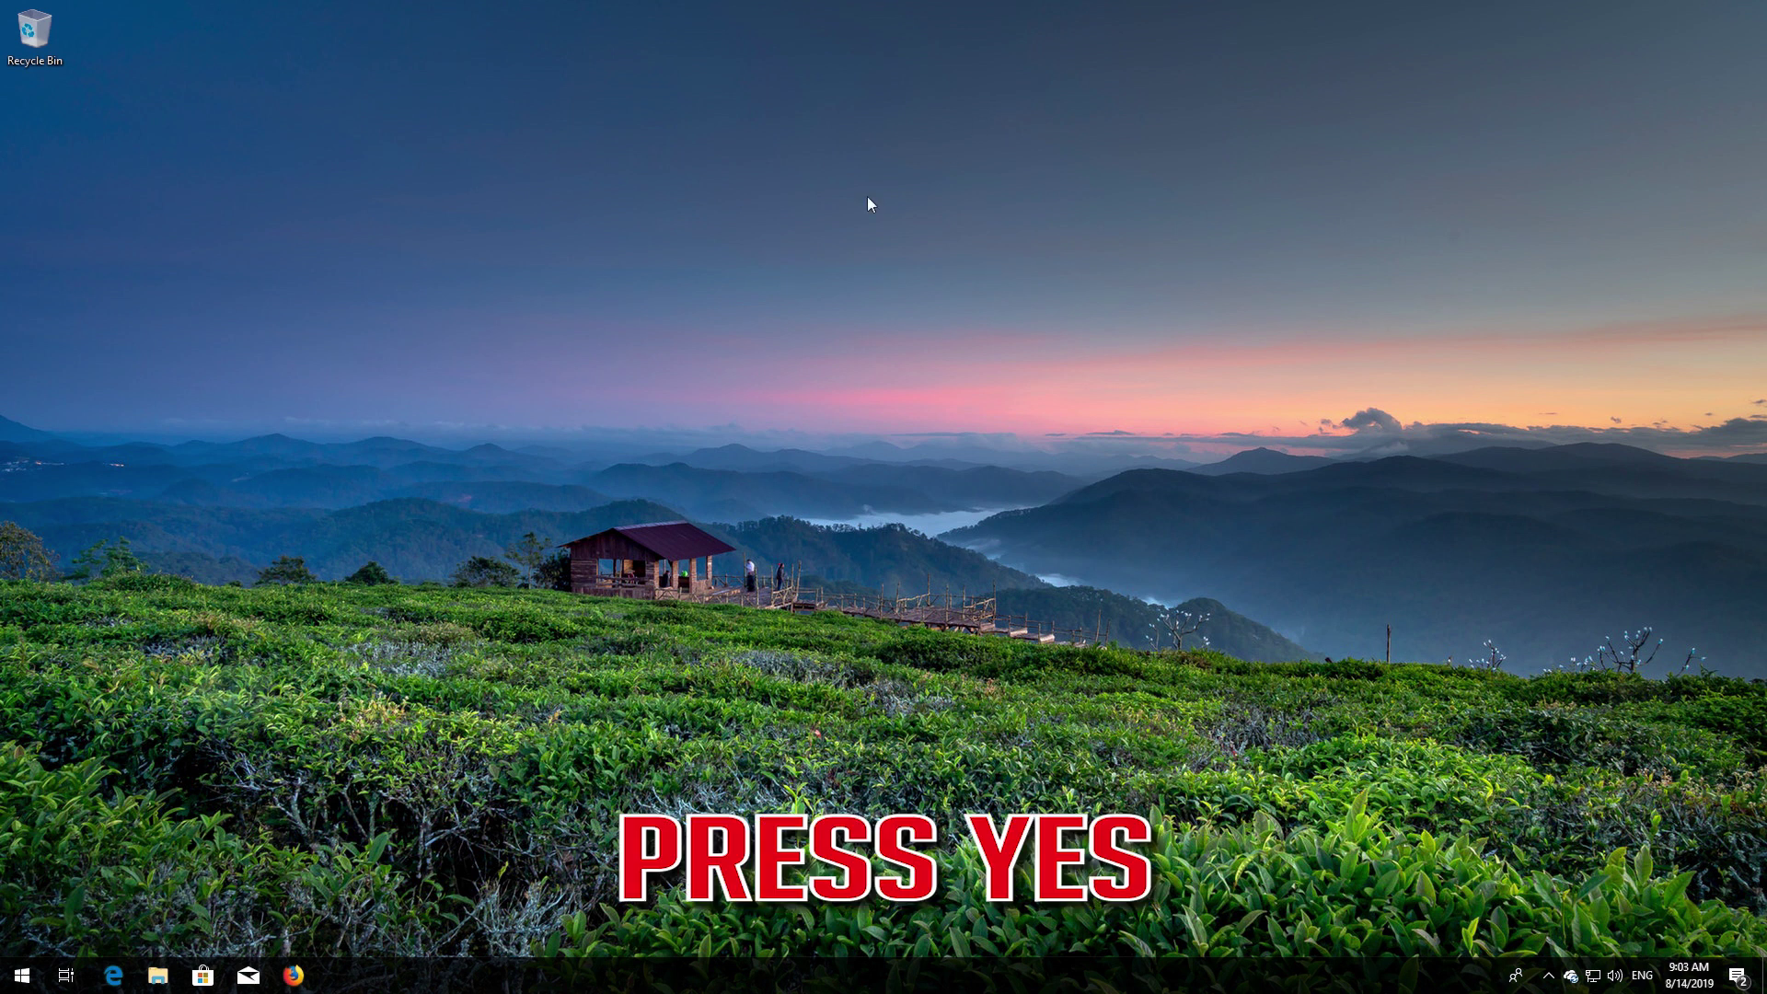
Restart the computer after closing PowerShell
{"action": "left_click", "coordinate": [22, 975]}
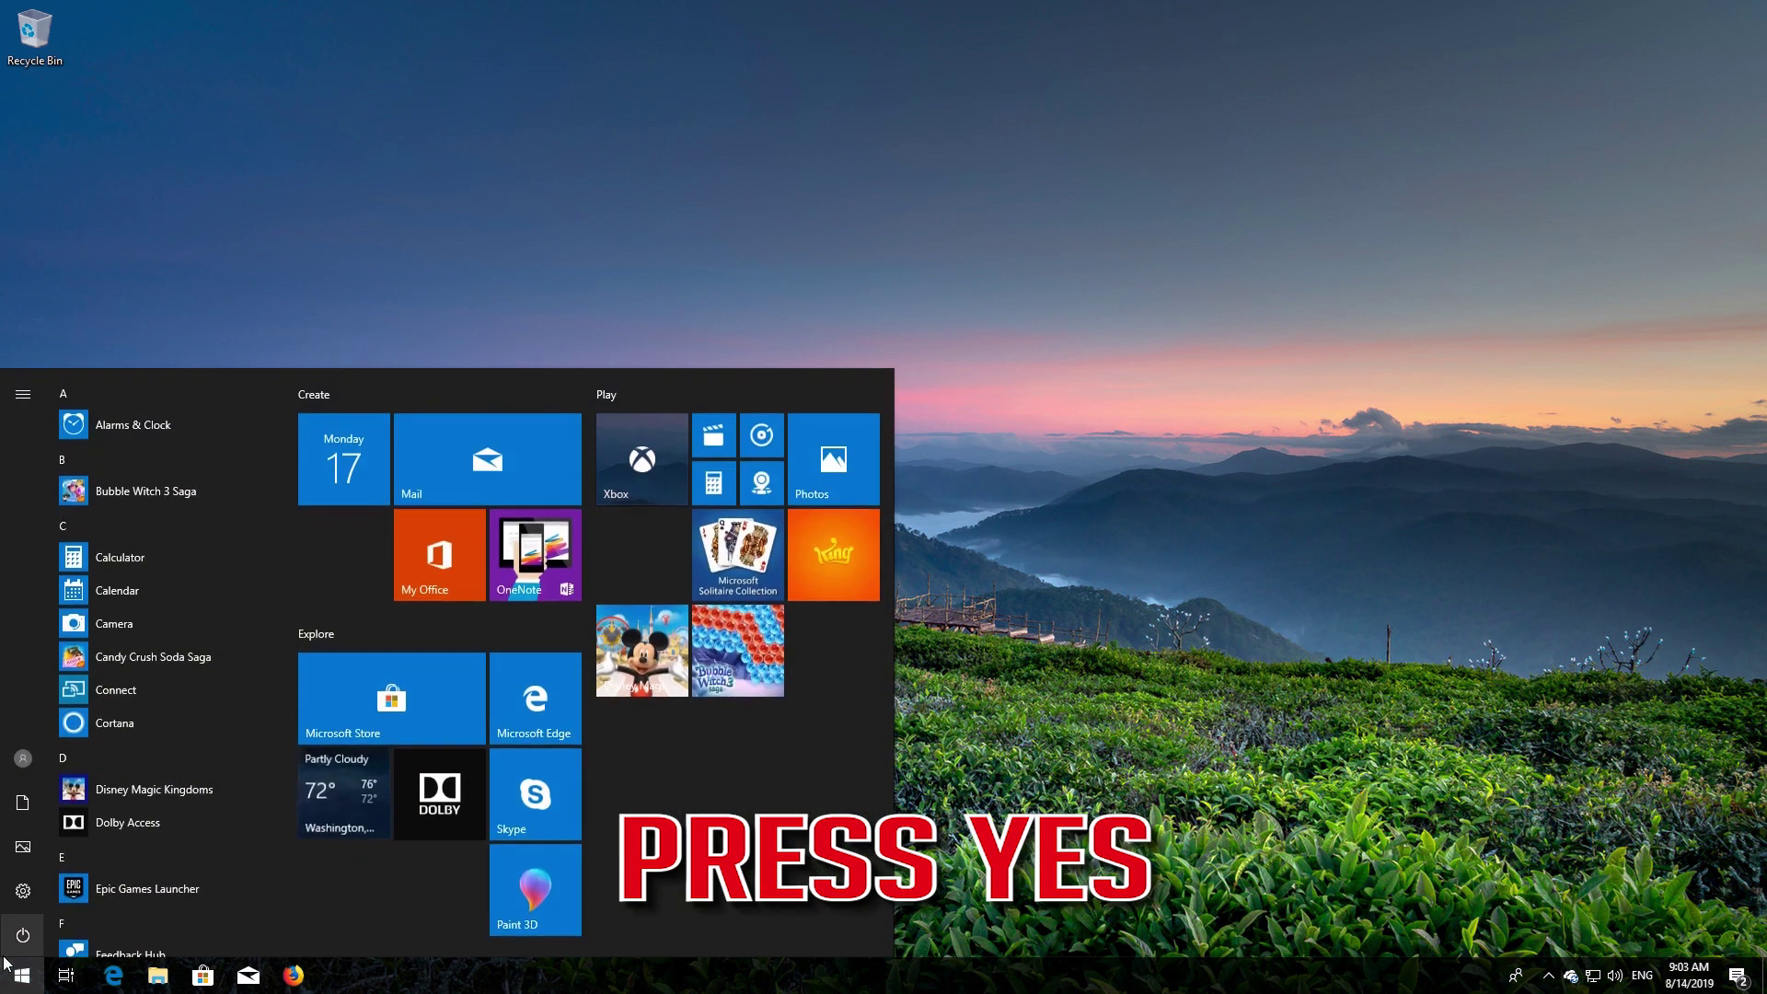
{"action": "left_click", "coordinate": [22, 935]}
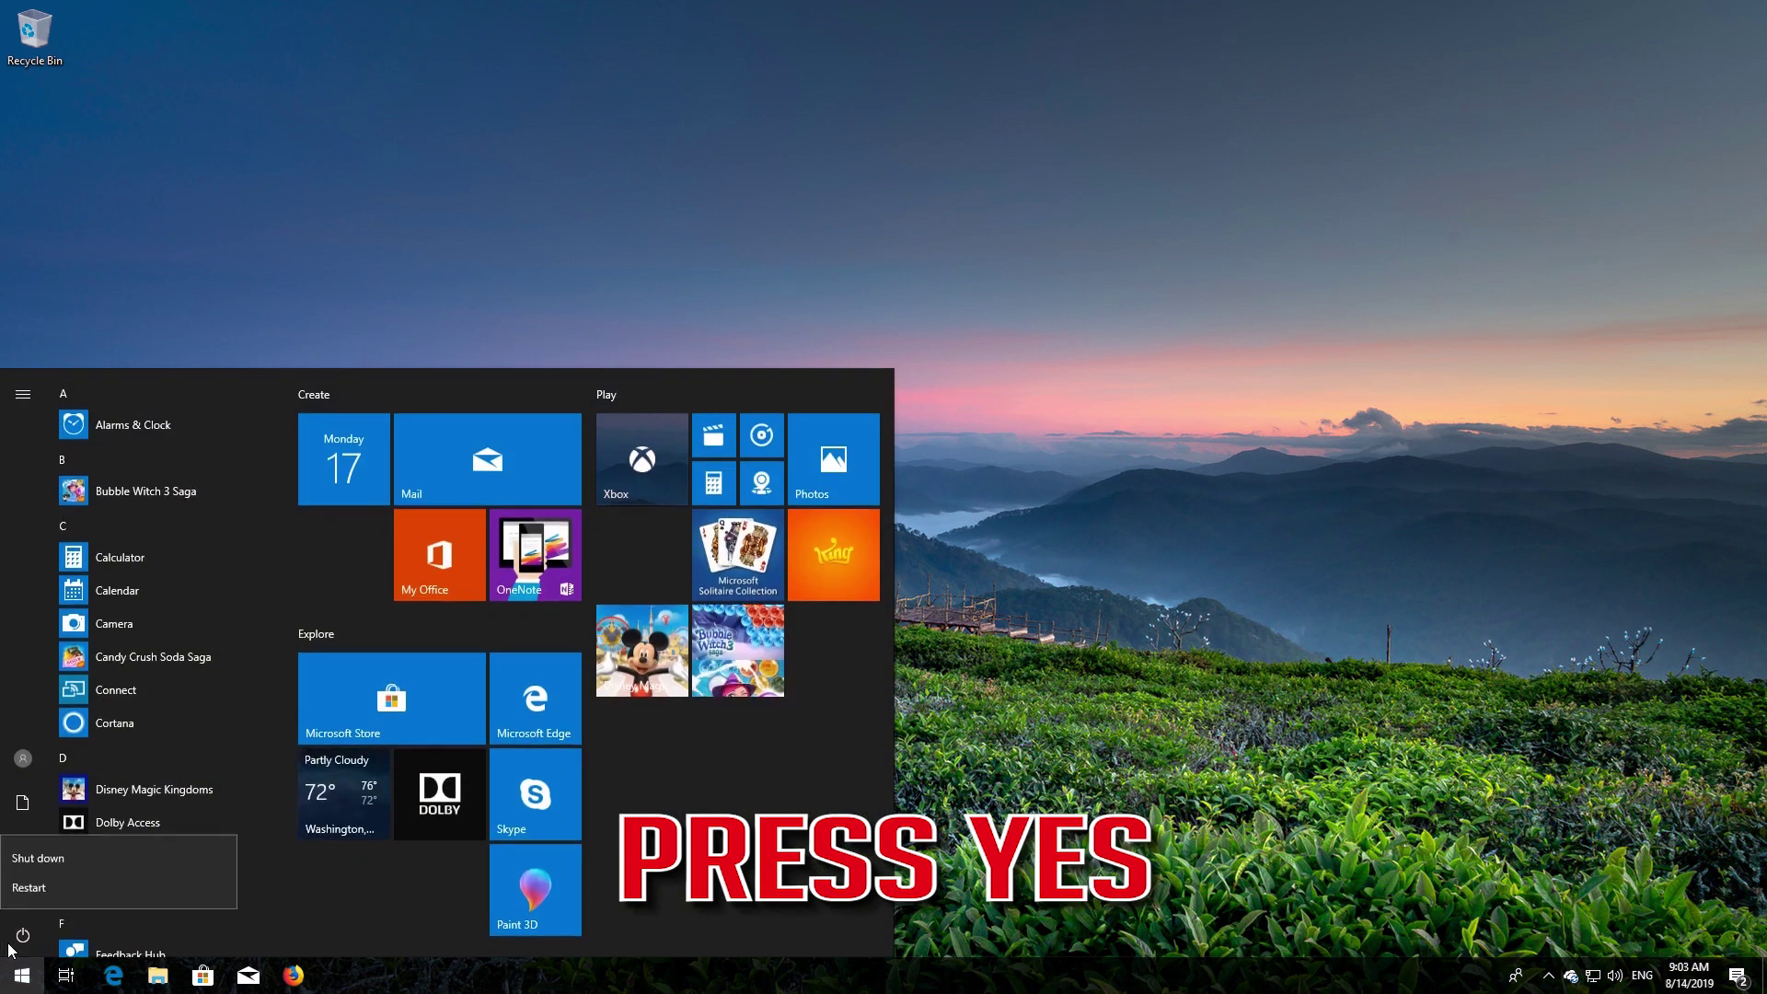
{"action": "left_click", "coordinate": [50, 882]}
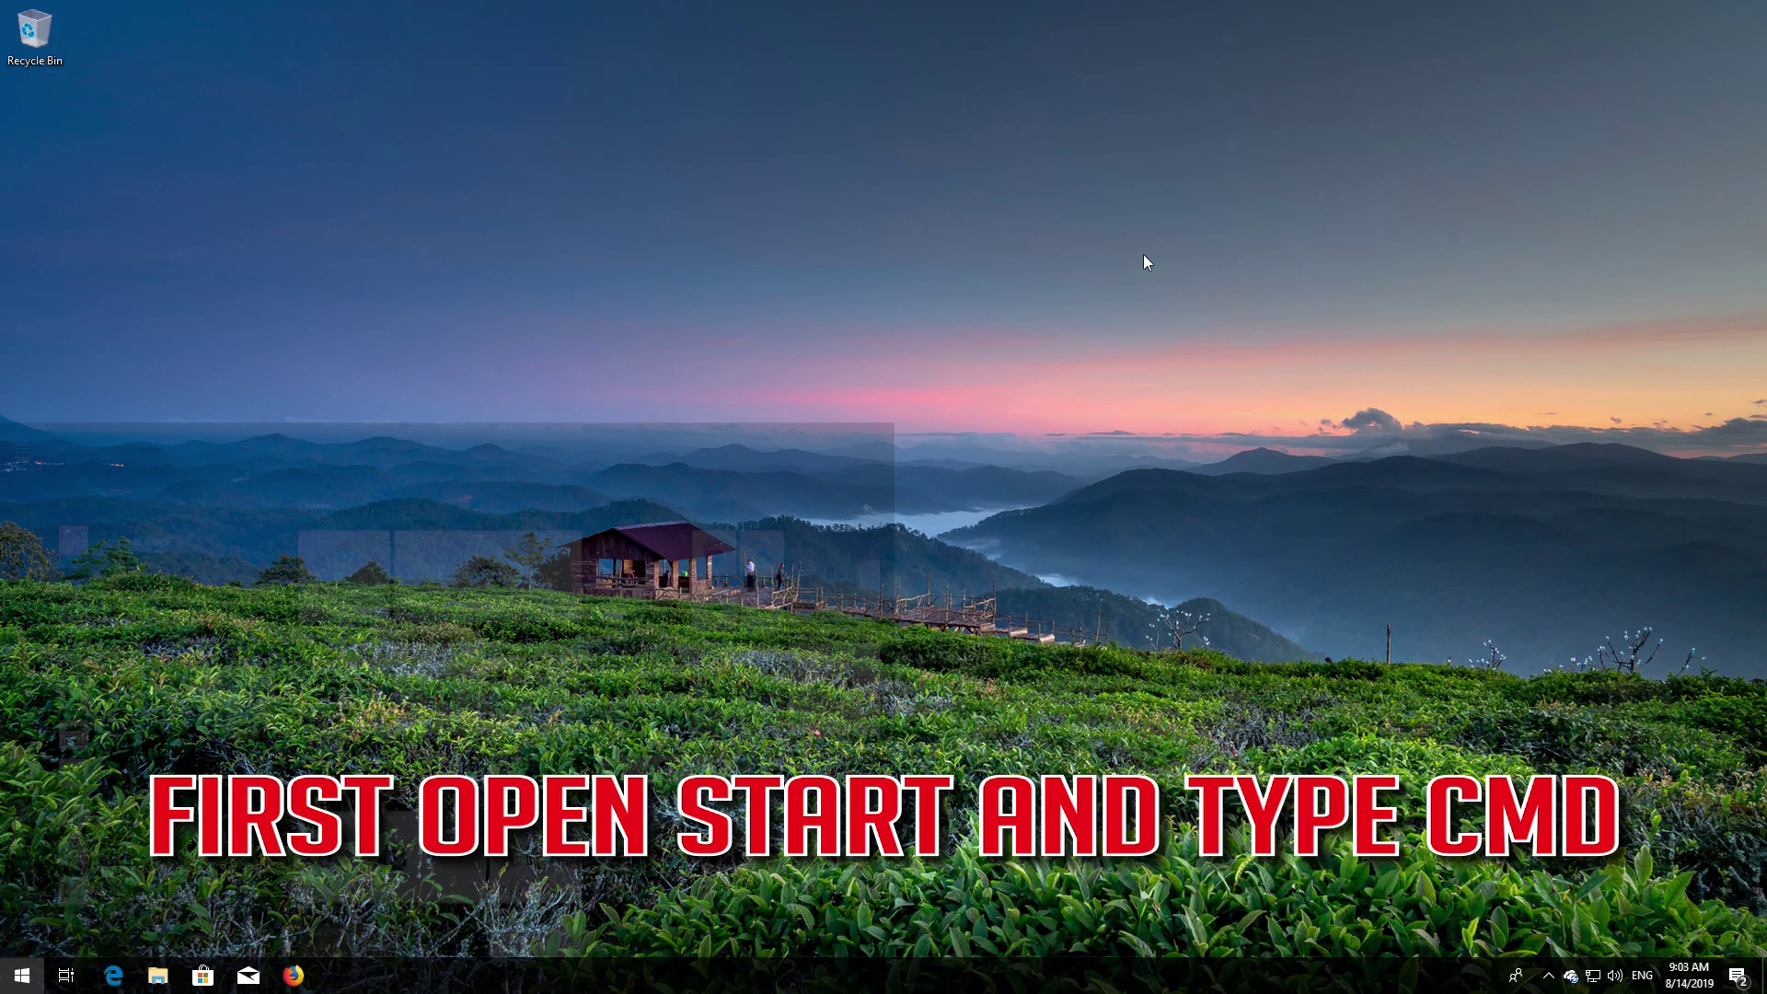
Search for cmd, open Command Prompt as administrator and run SC config wuauserv start=auto
{"action": "key", "text": "super"}
{"action": "type", "text": "cmd"}
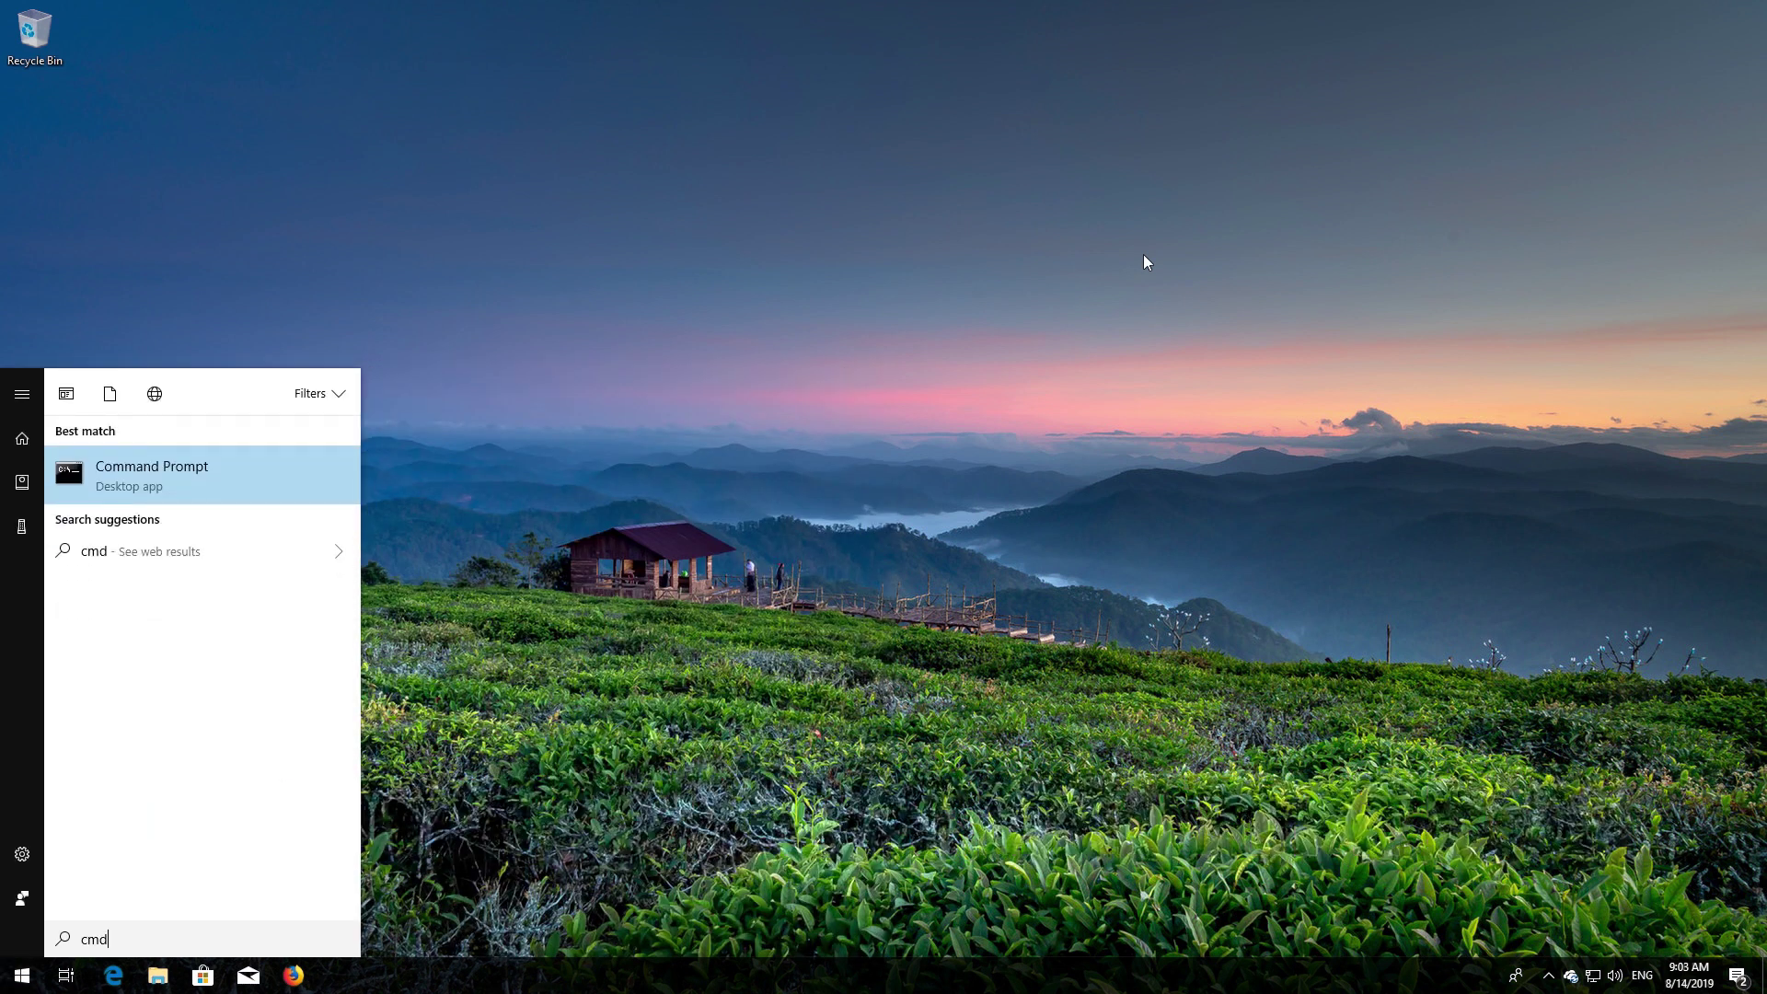
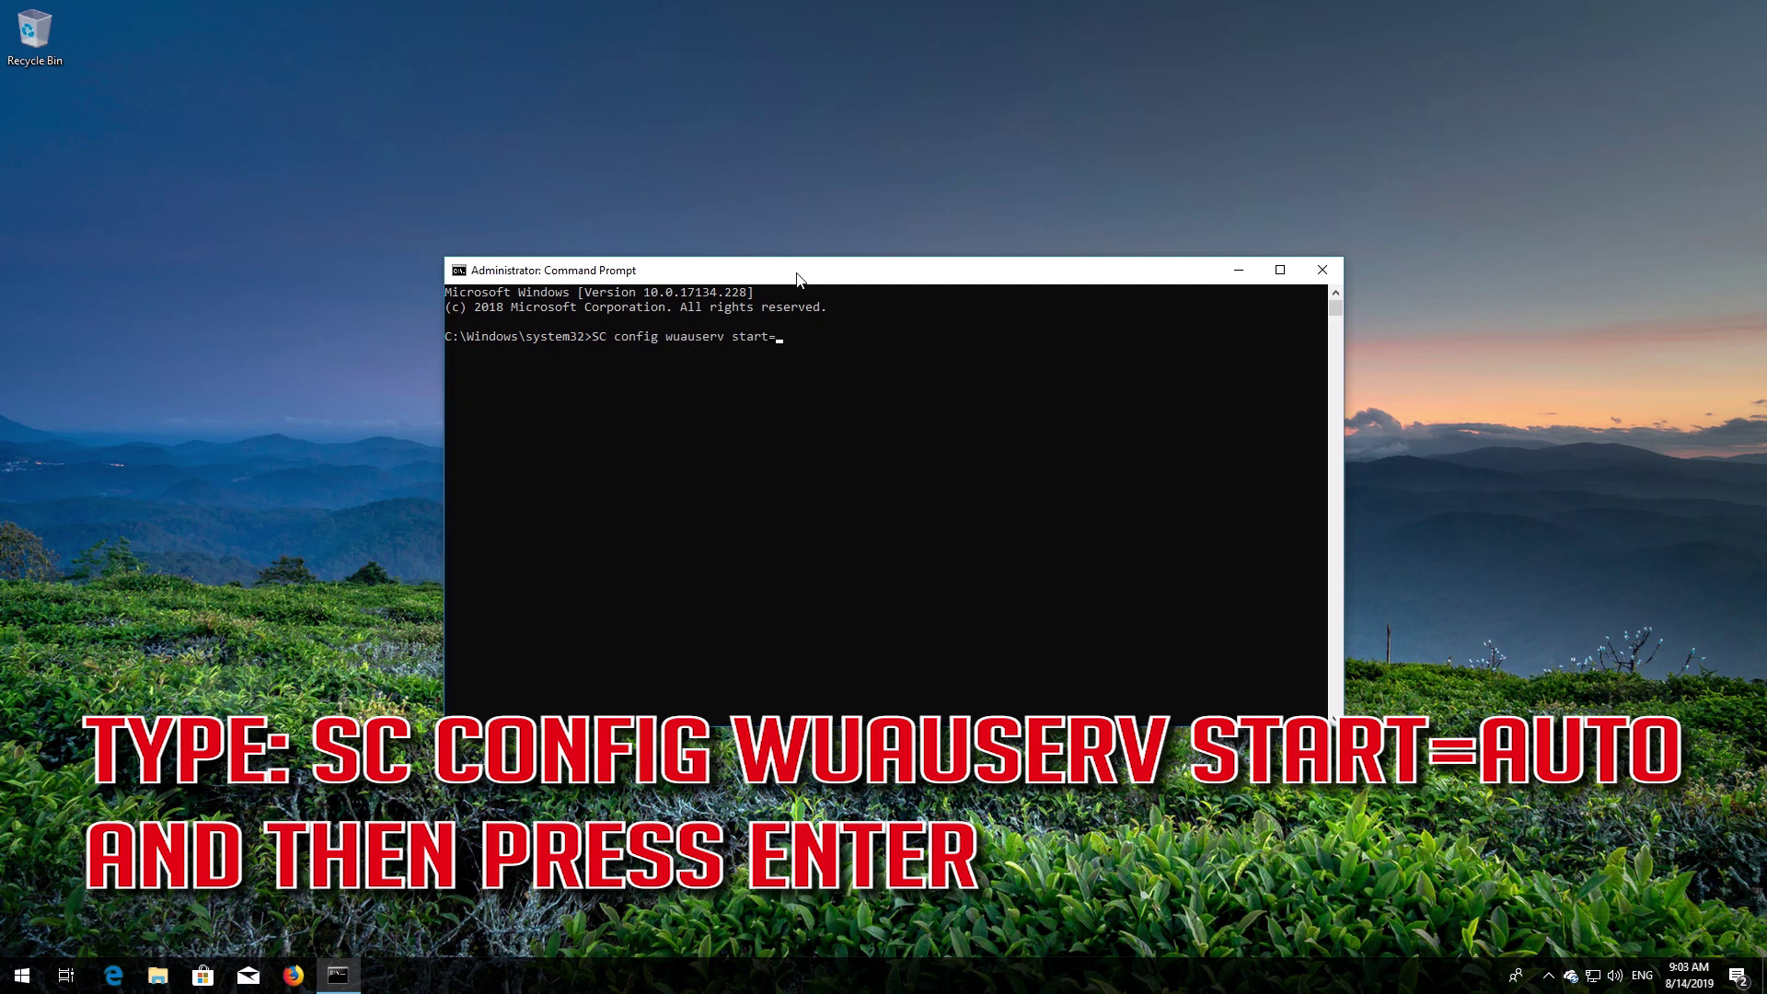
{"action": "type", "text": "auto"}
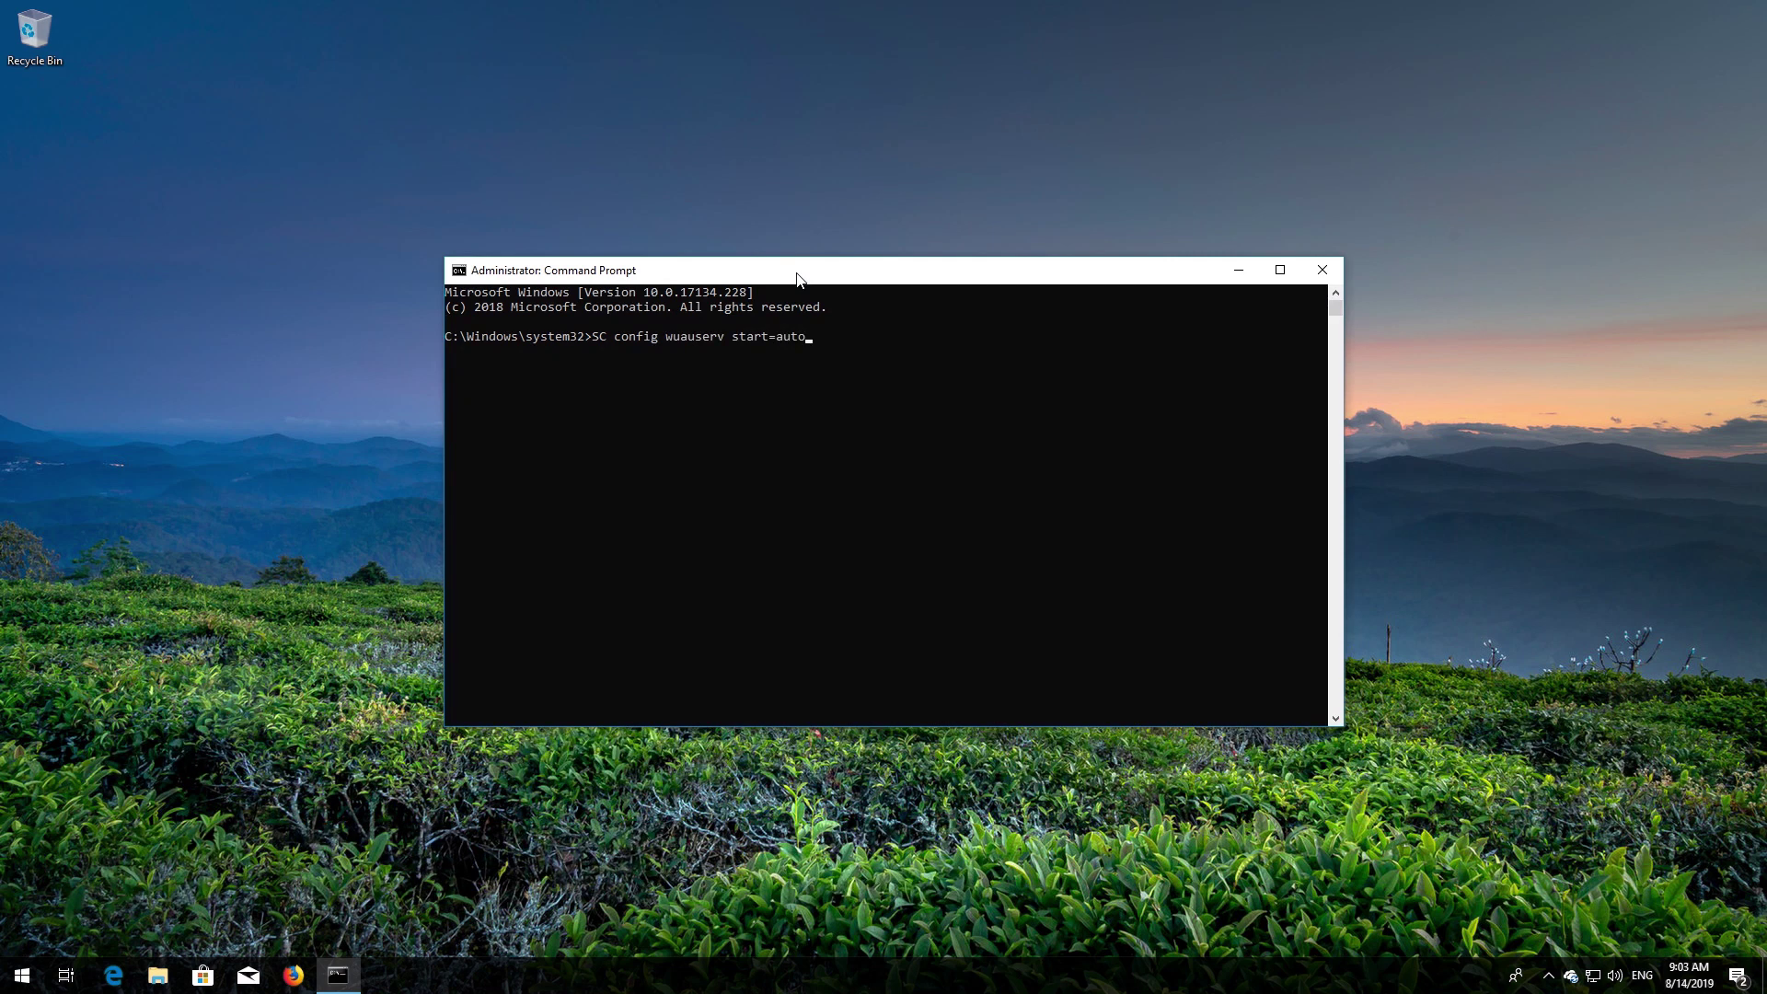
{"action": "key", "text": "Return"}
Set the bits and cryptsvc services to start automatically with SC config bits start=auto and SC config cryptsvc start=auto
{"action": "type", "text": "SC"}
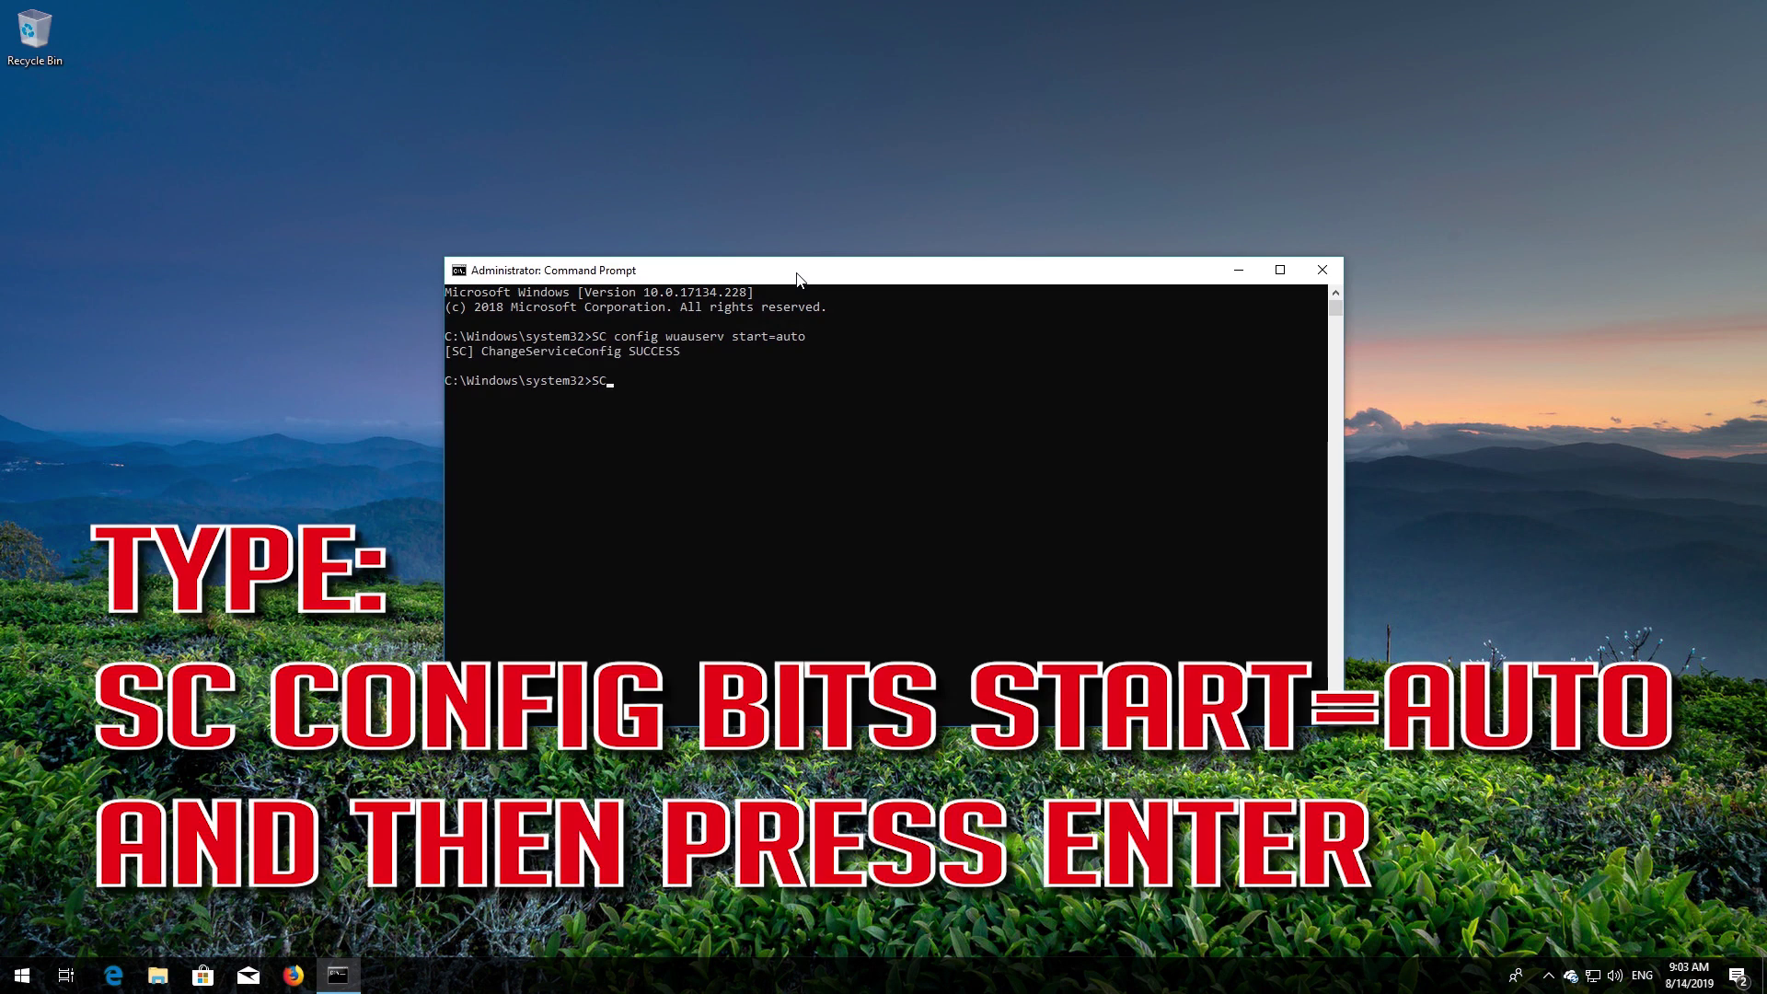
{"action": "type", "text": " config bits start=auto"}
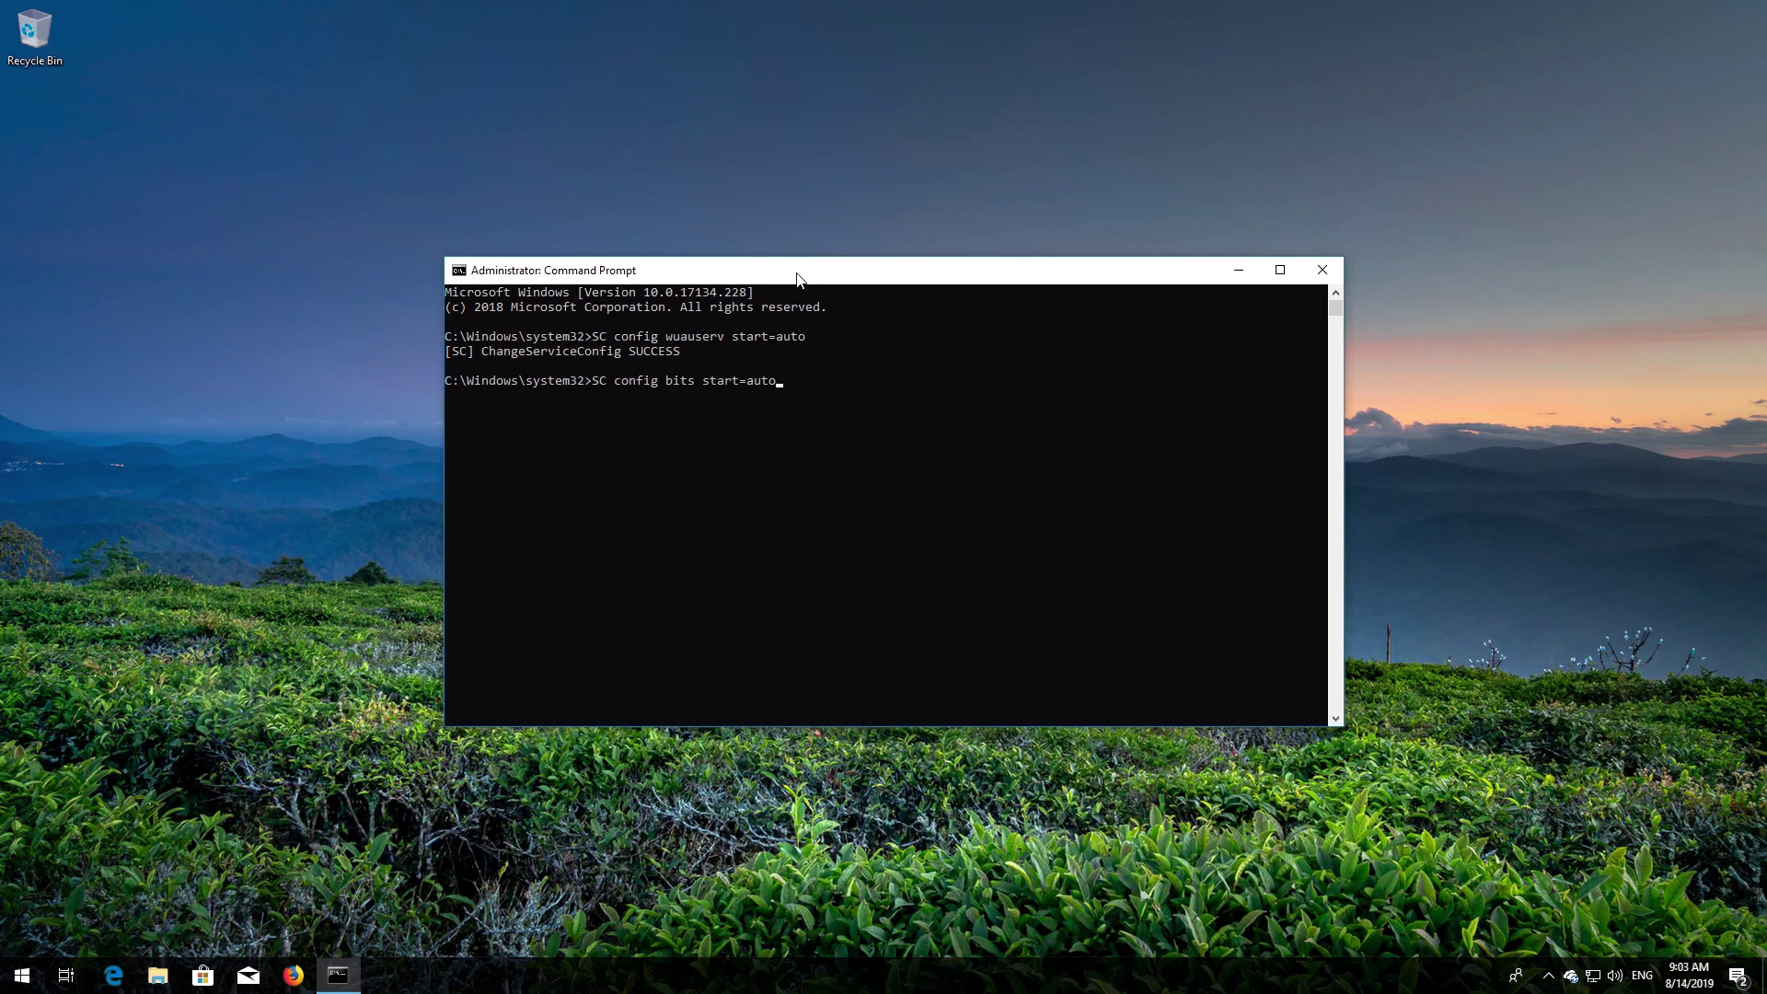
{"action": "key", "text": "Return"}
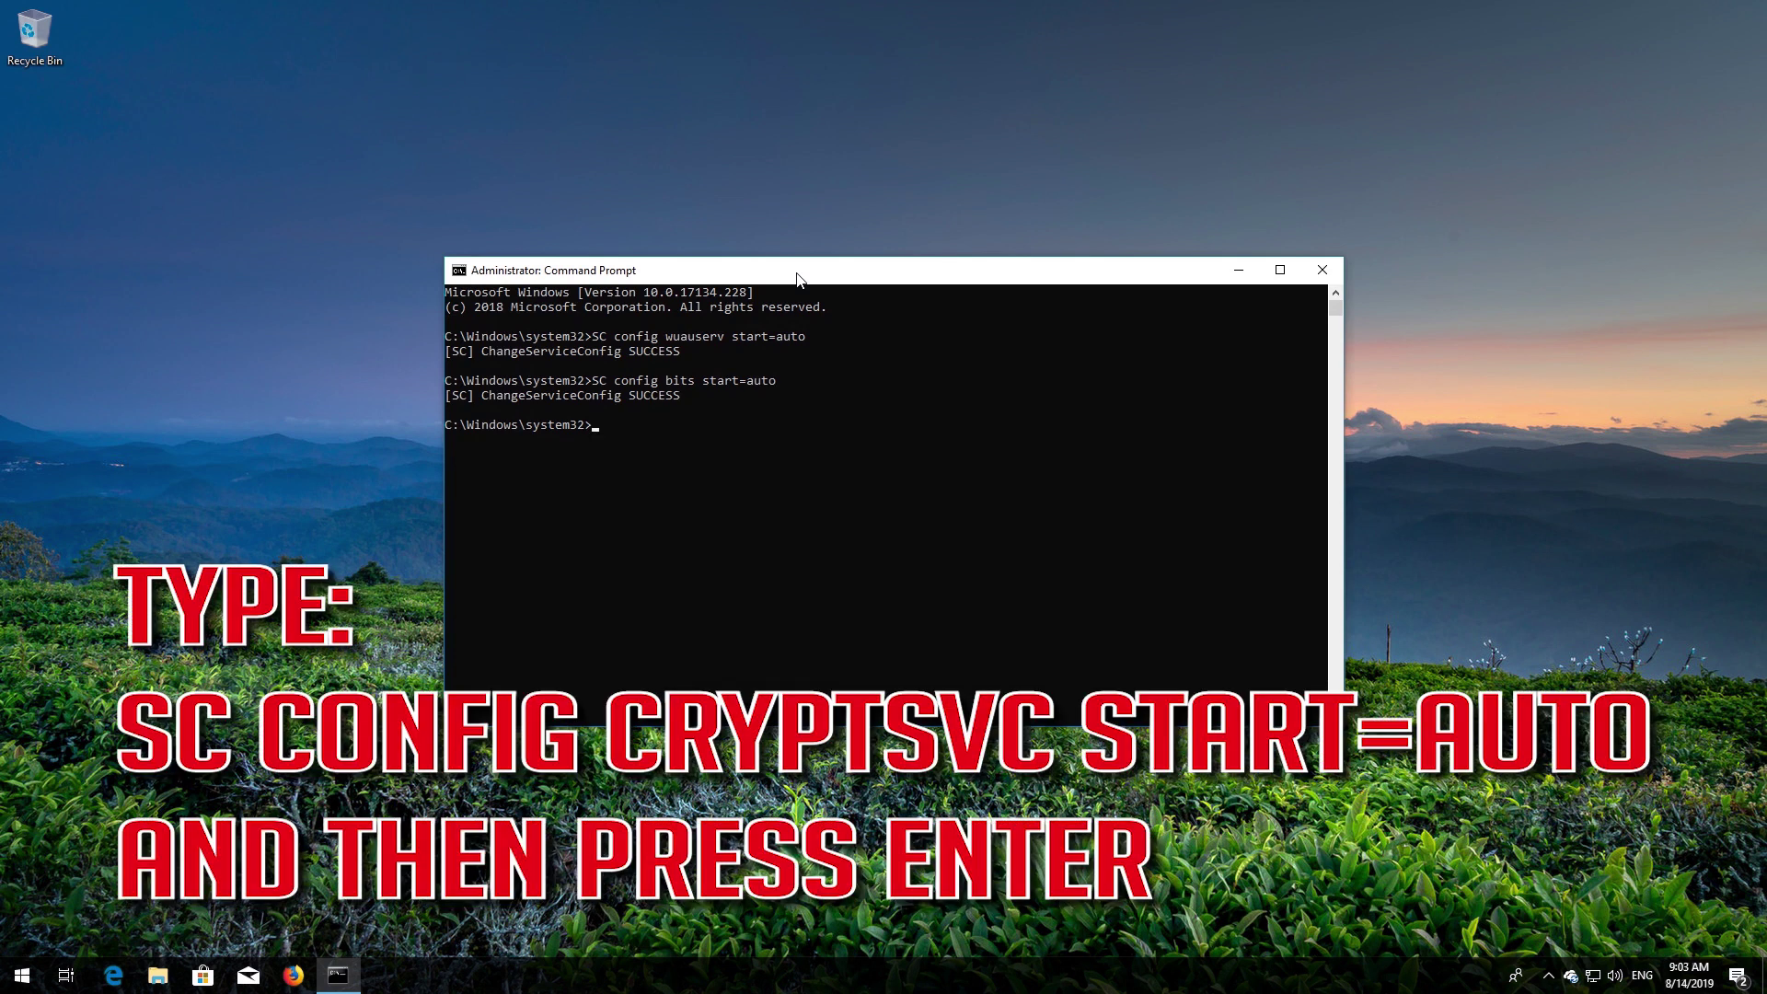
{"action": "type", "text": "SC config cryptsvc start=auto"}
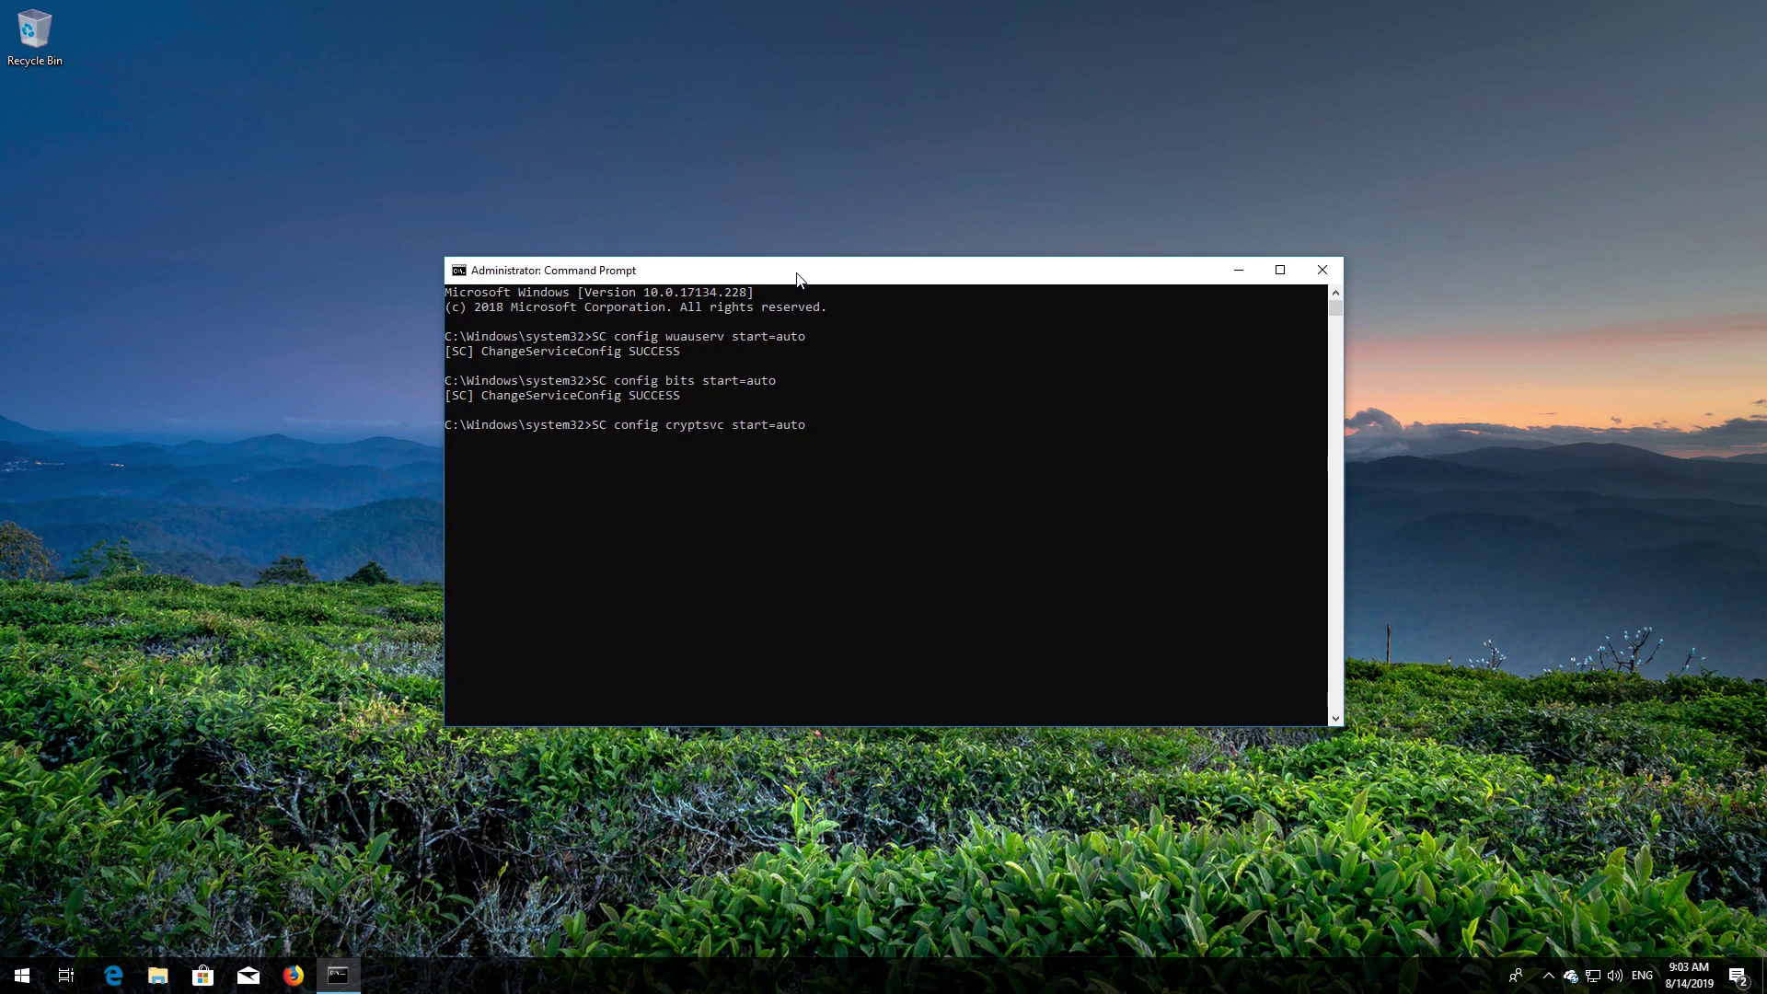
{"action": "key", "text": "Return"}
Run SC config trustedinstaller start=auto, and close Command Prompt with exit
{"action": "type", "text": "SC"}
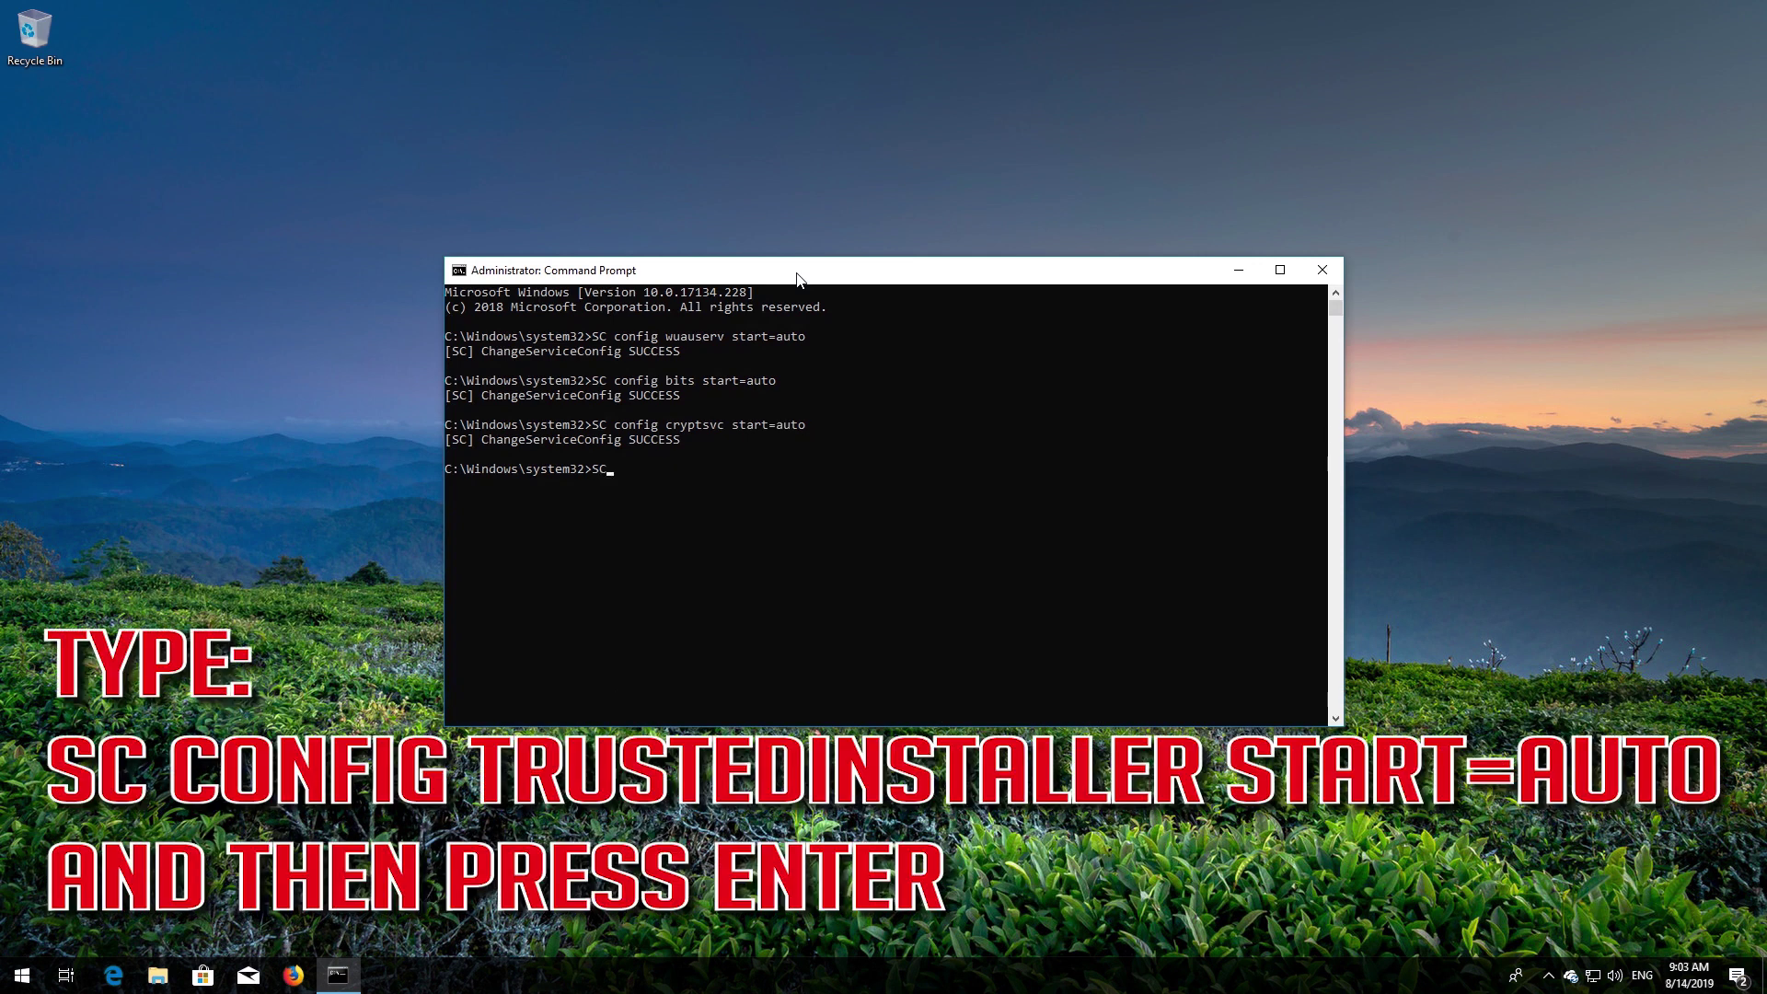
{"action": "type", "text": " config trustedinstaller start=auto"}
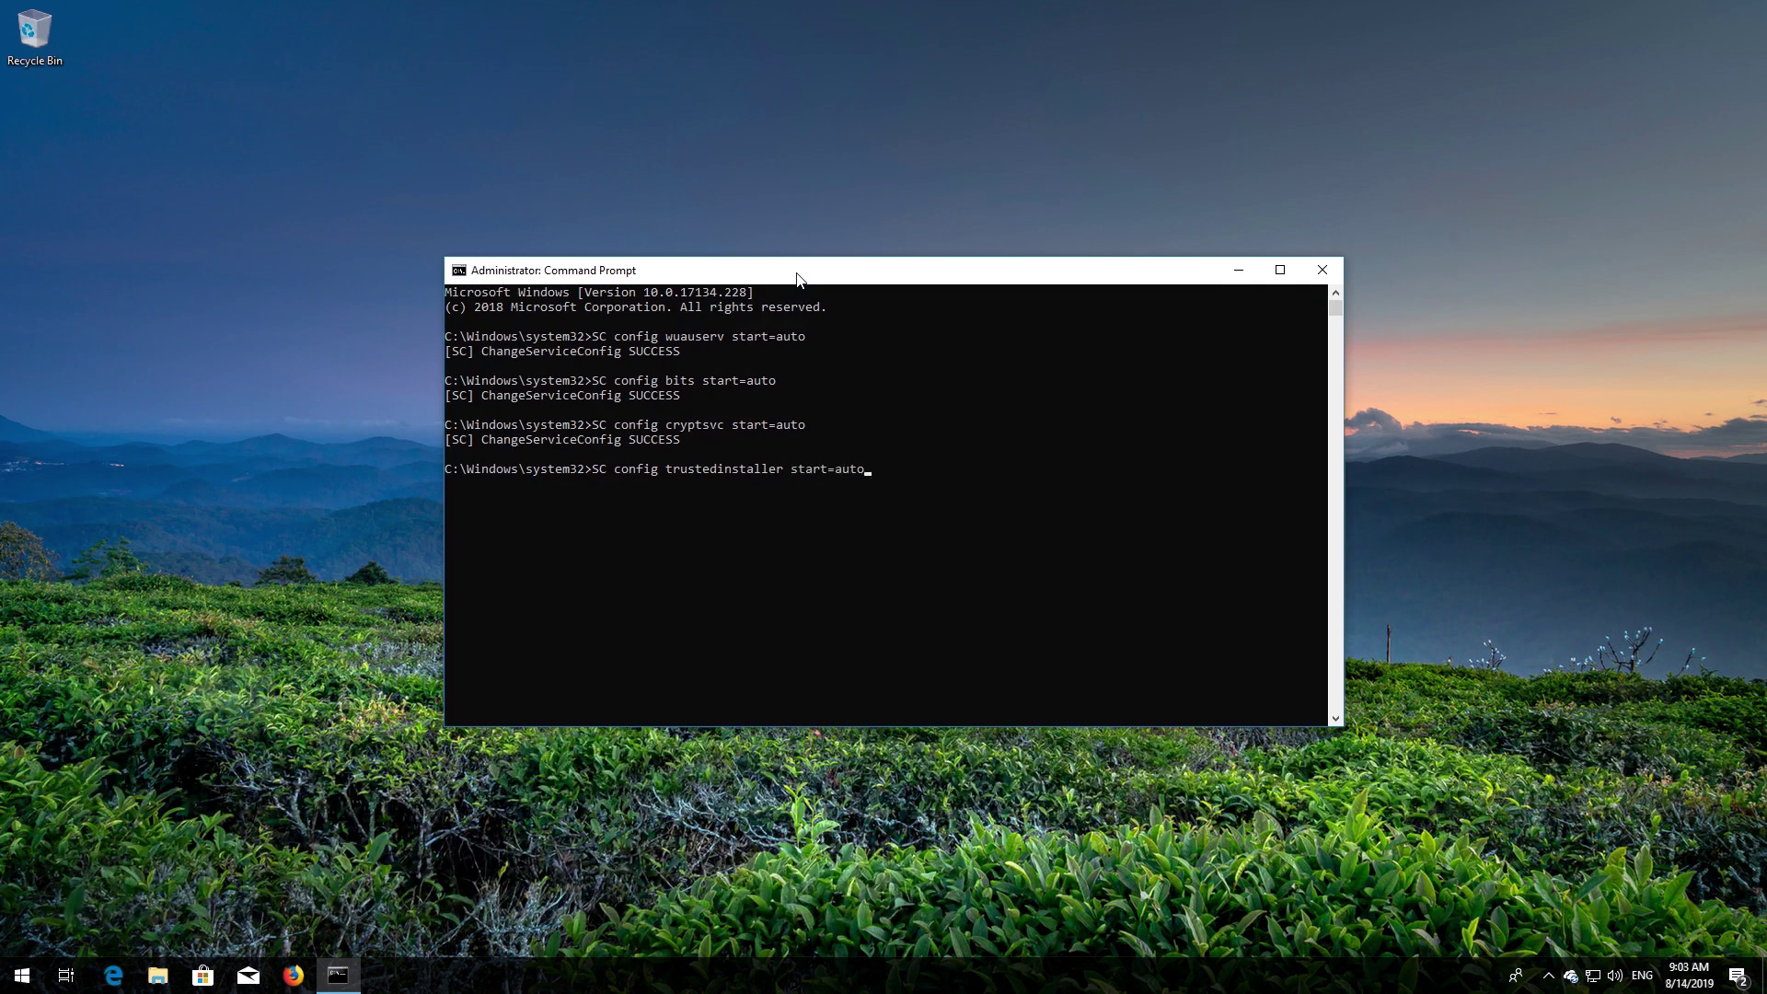
{"action": "key", "text": "Return"}
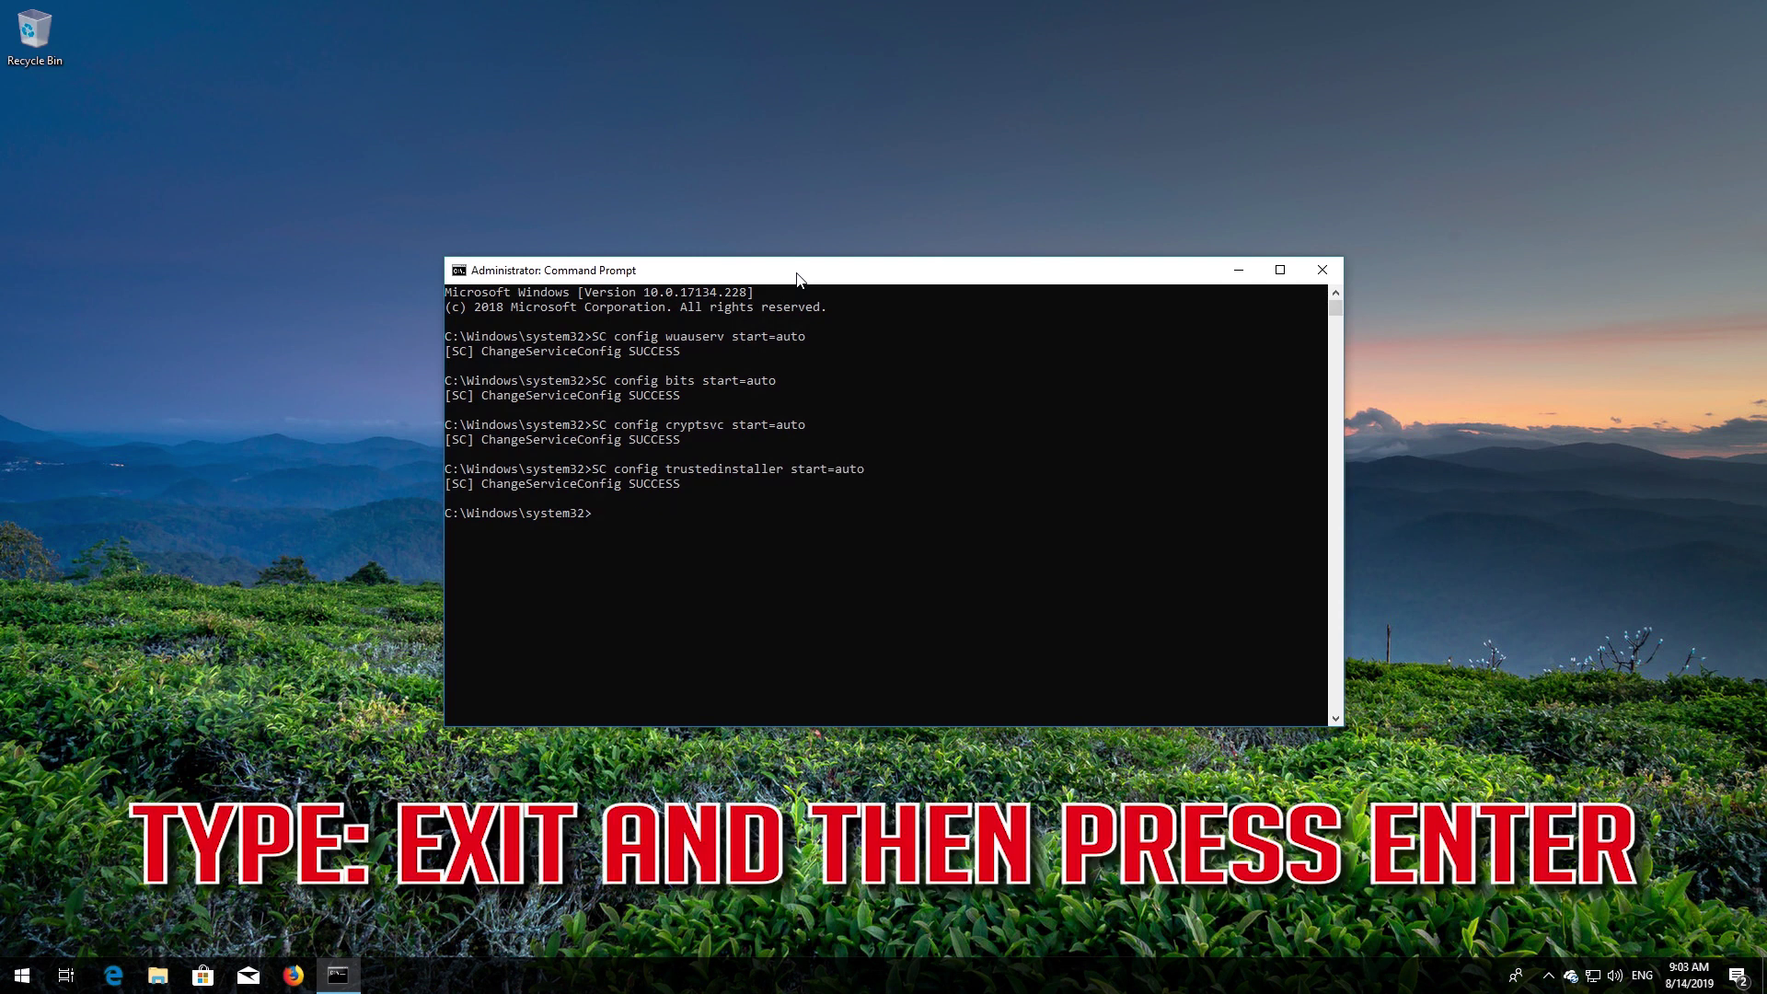
{"action": "type", "text": "exit"}
{"action": "key", "text": "Return"}
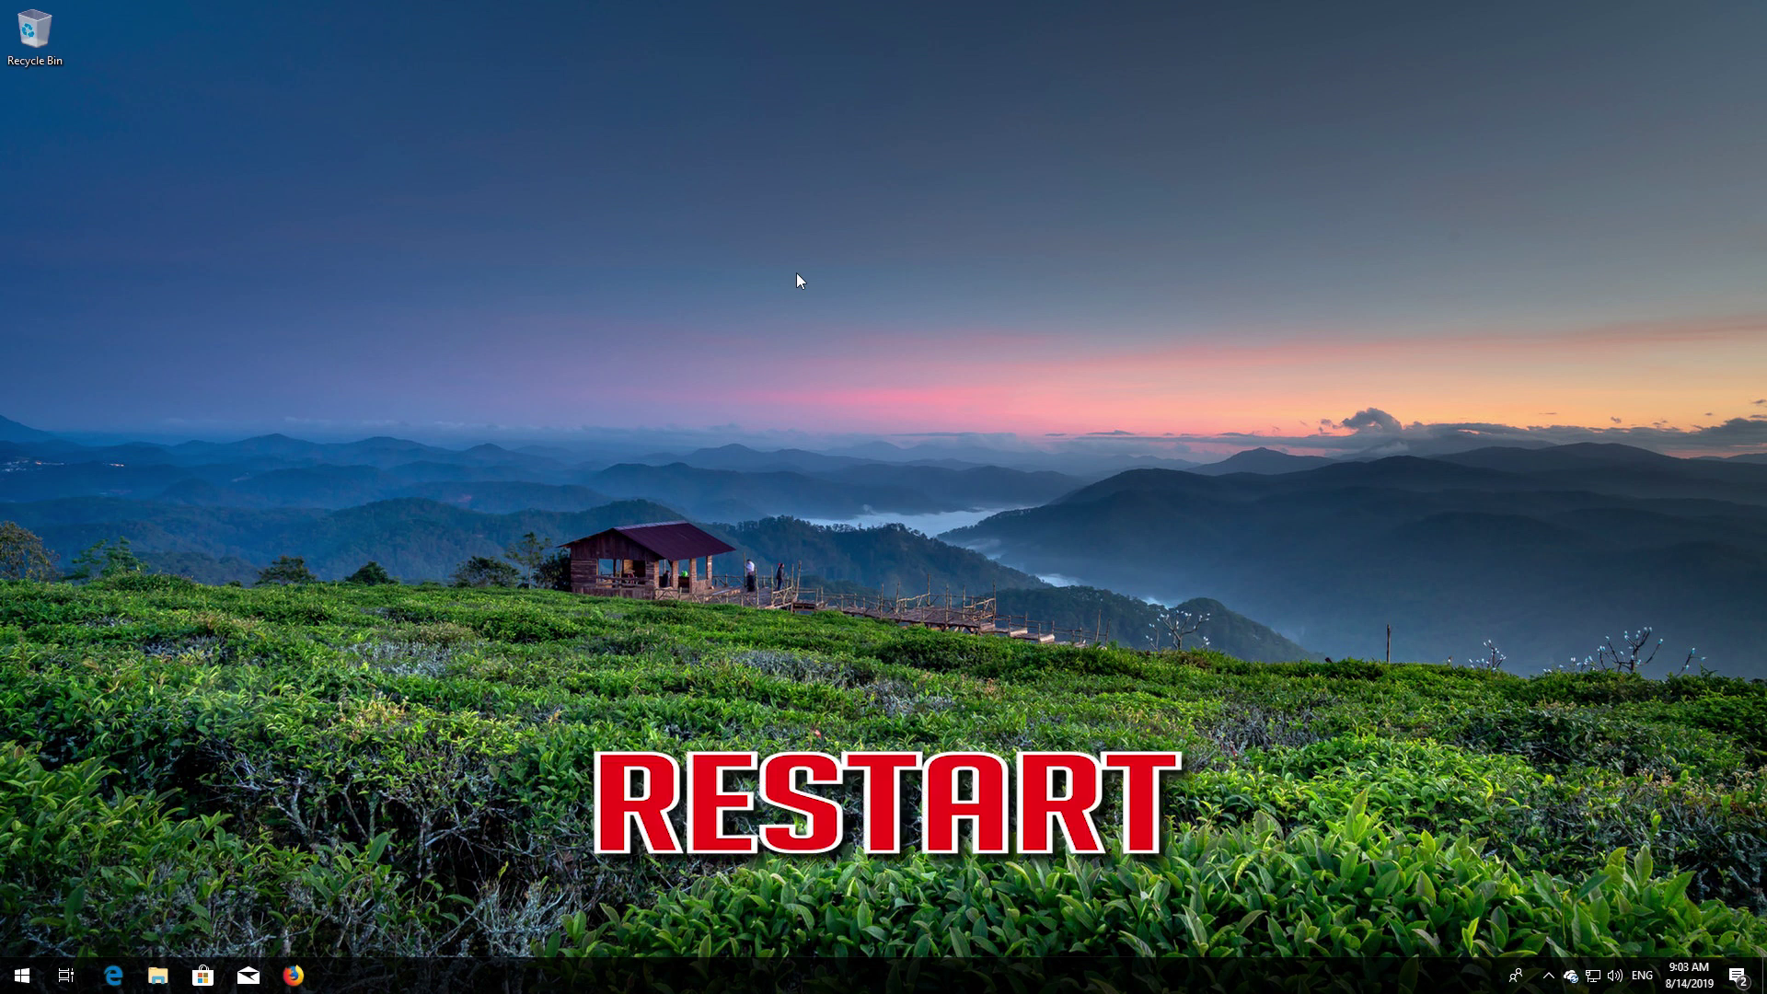
Restart the computer to apply the service startup changes
{"action": "key", "text": "super"}
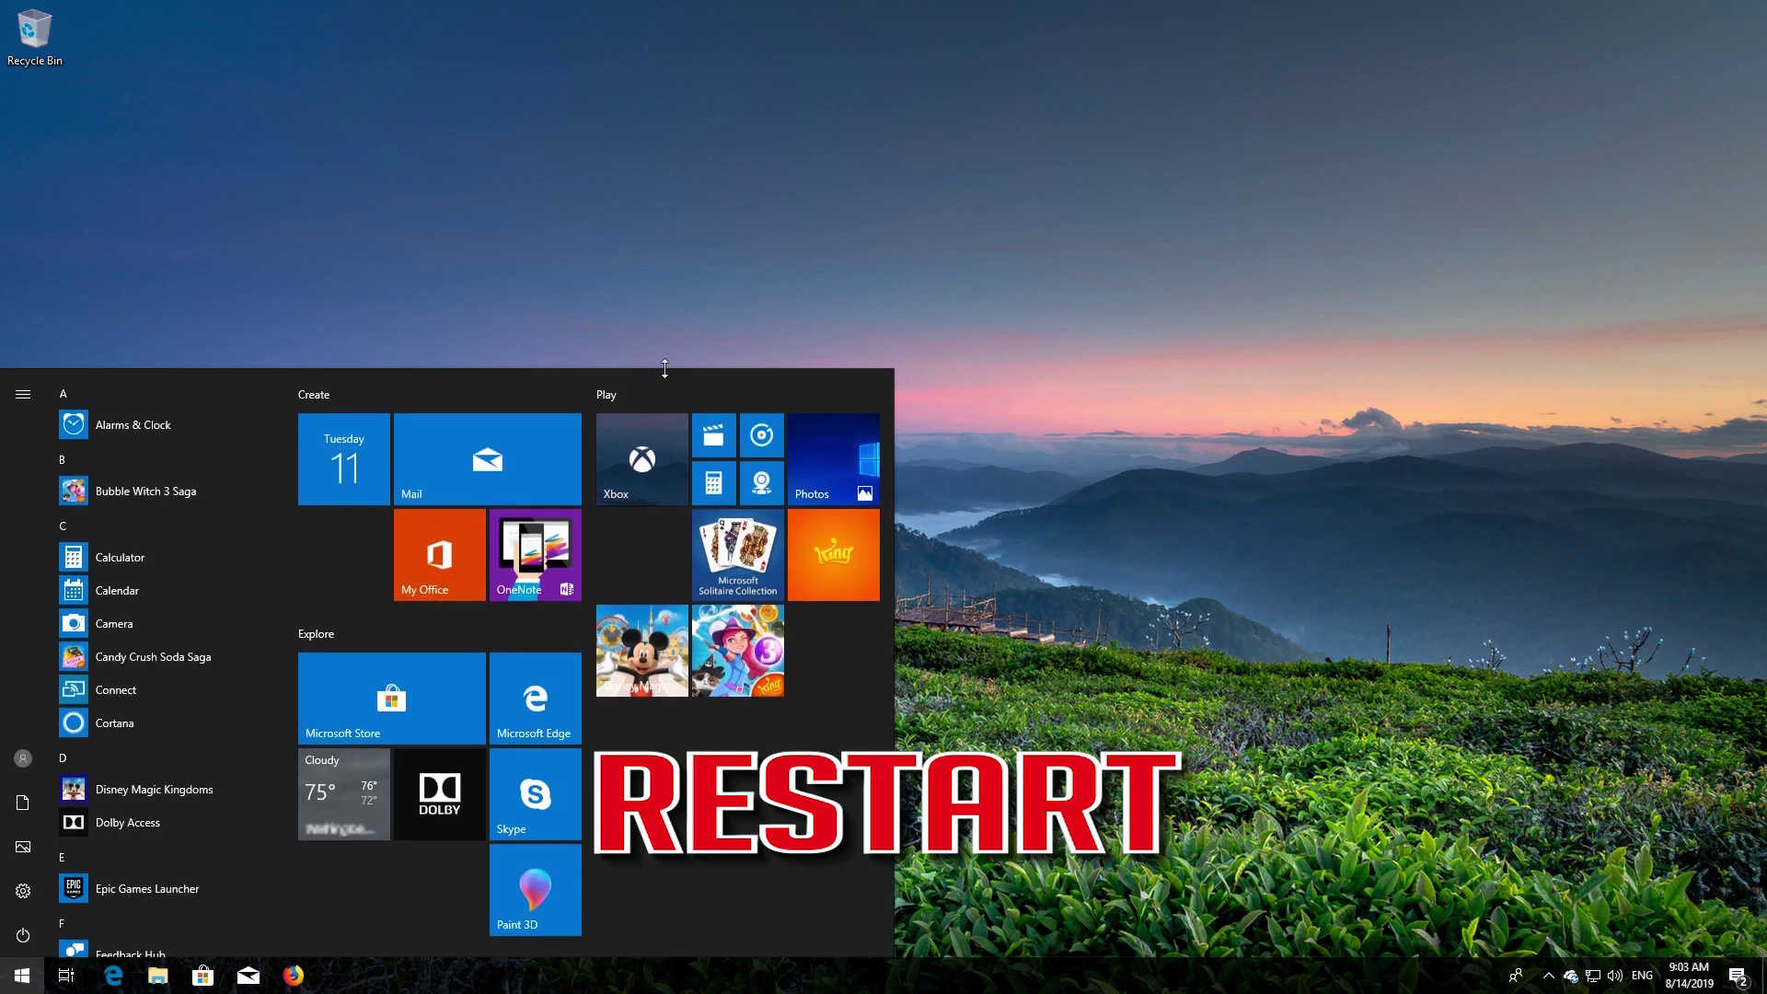
{"action": "left_click", "coordinate": [4, 946]}
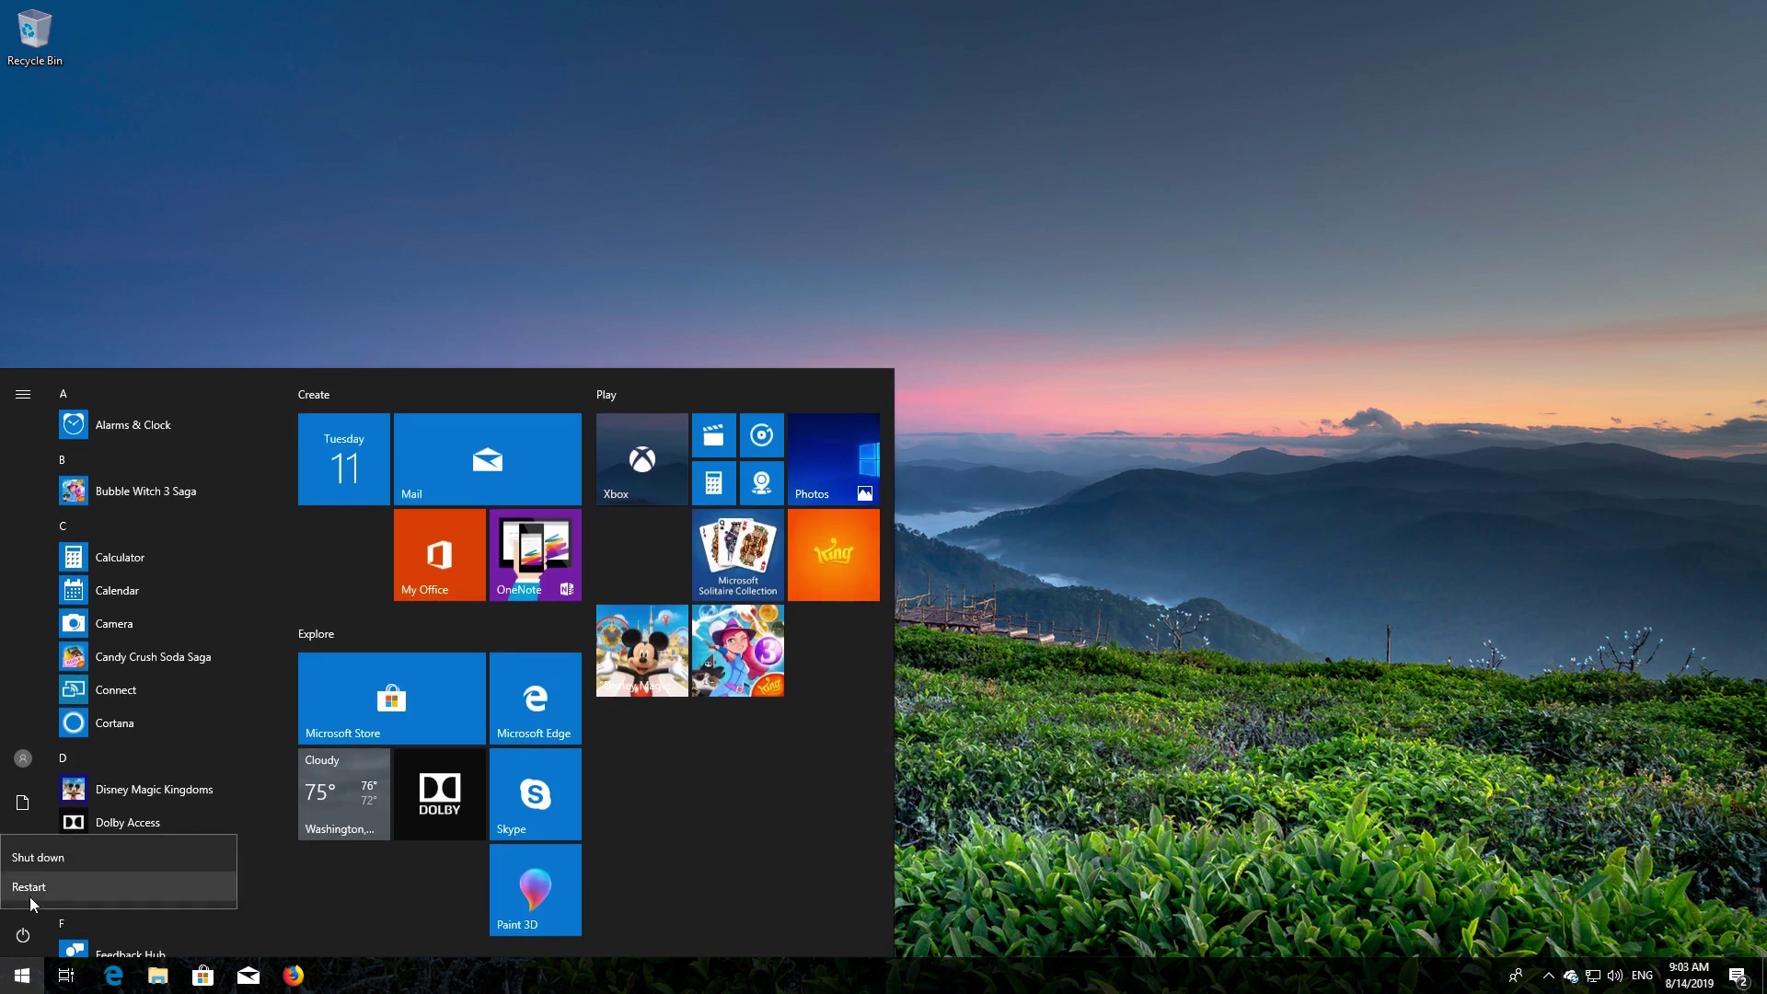
{"action": "left_click", "coordinate": [30, 888]}
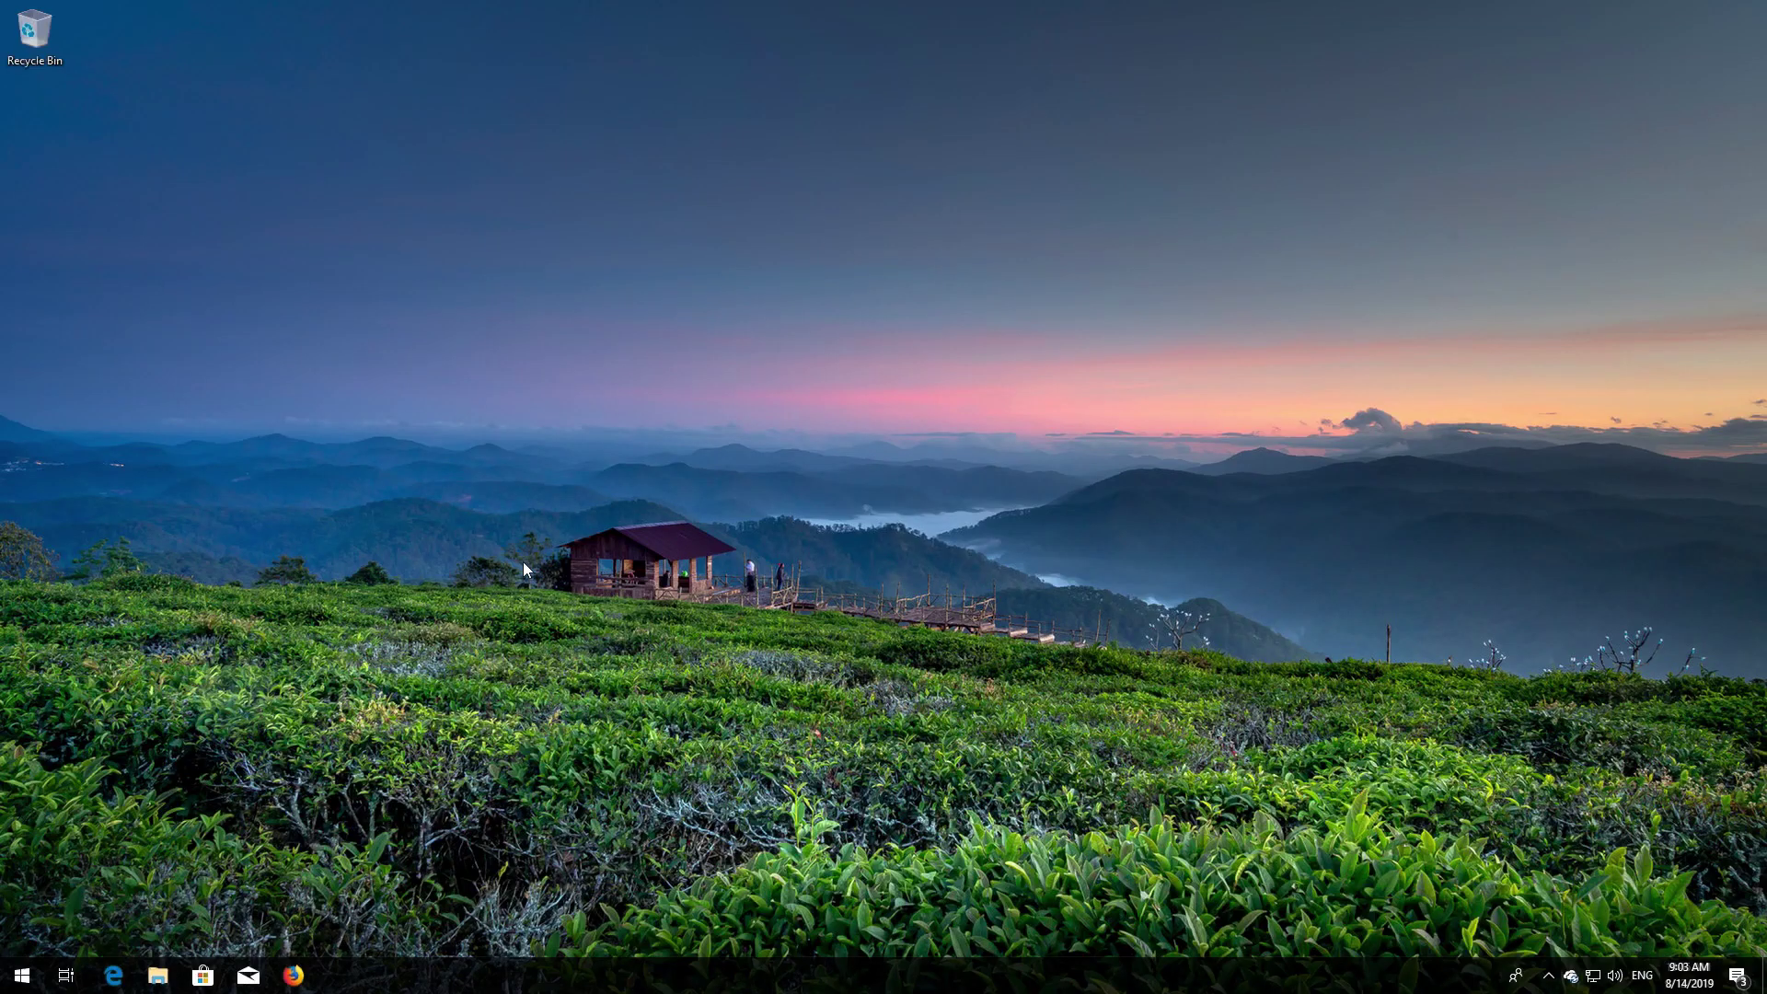
Search for recovery options, open the Recovery settings and restart the PC into Advanced startup
{"action": "key", "text": "super"}
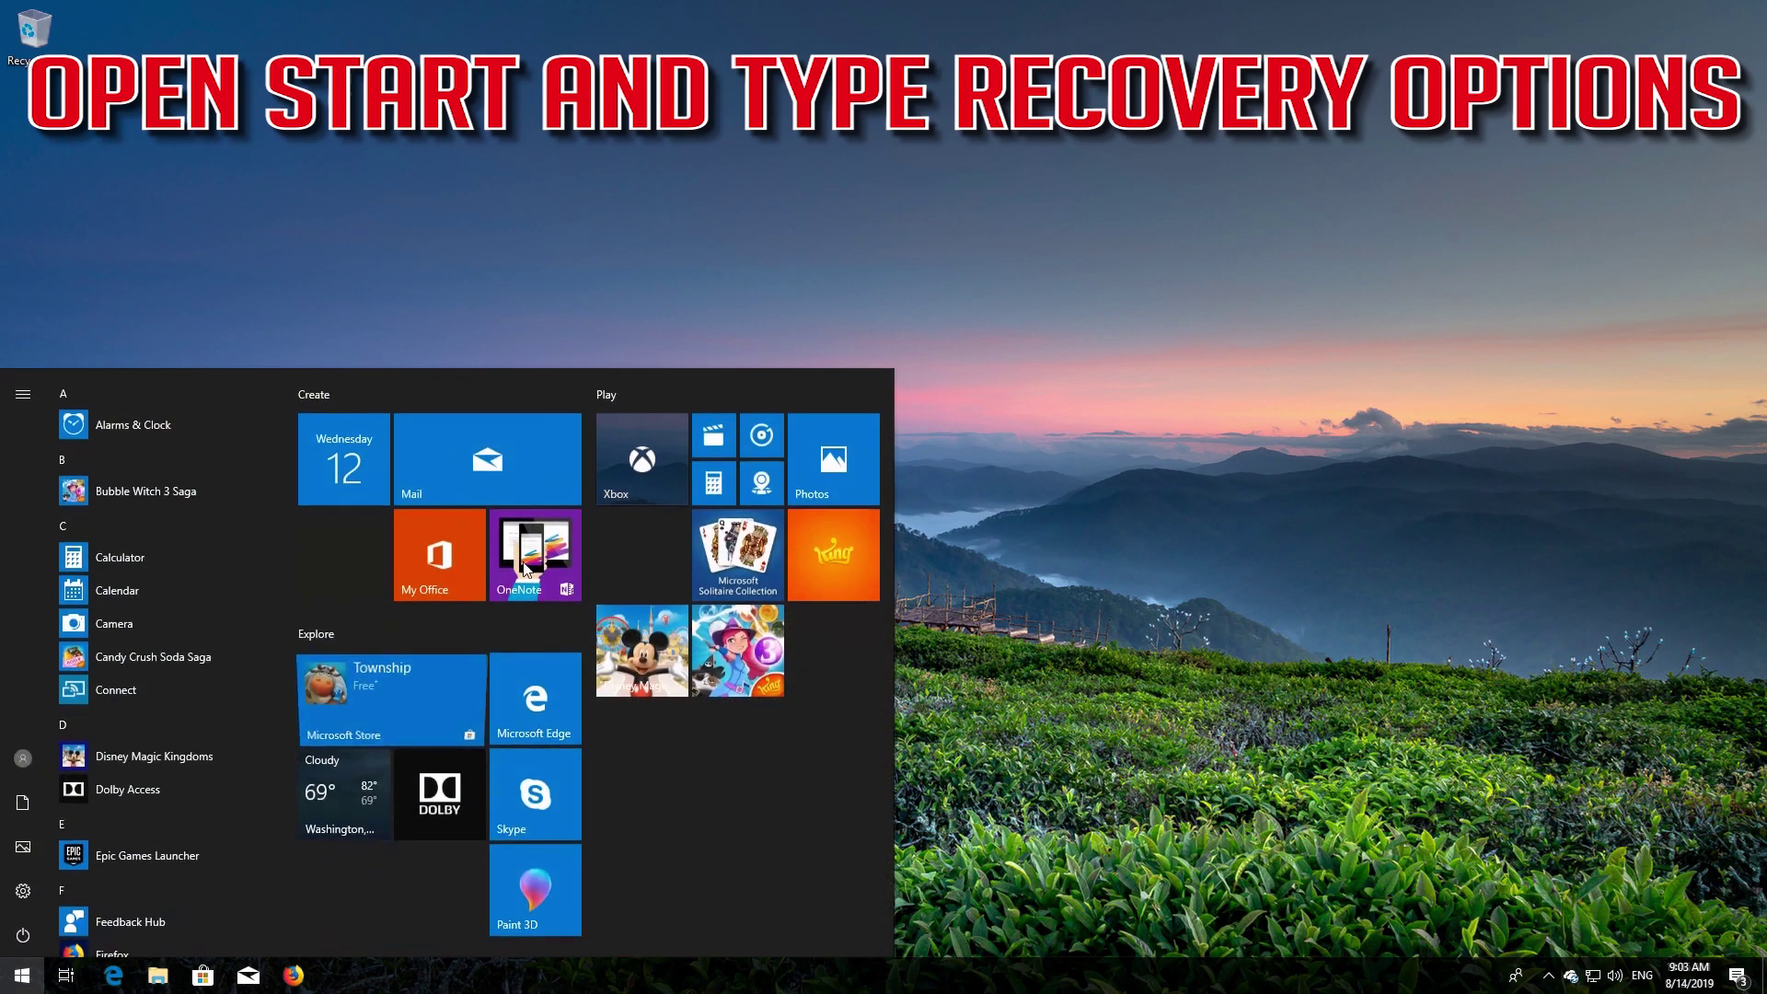
{"action": "type", "text": "recovery "}
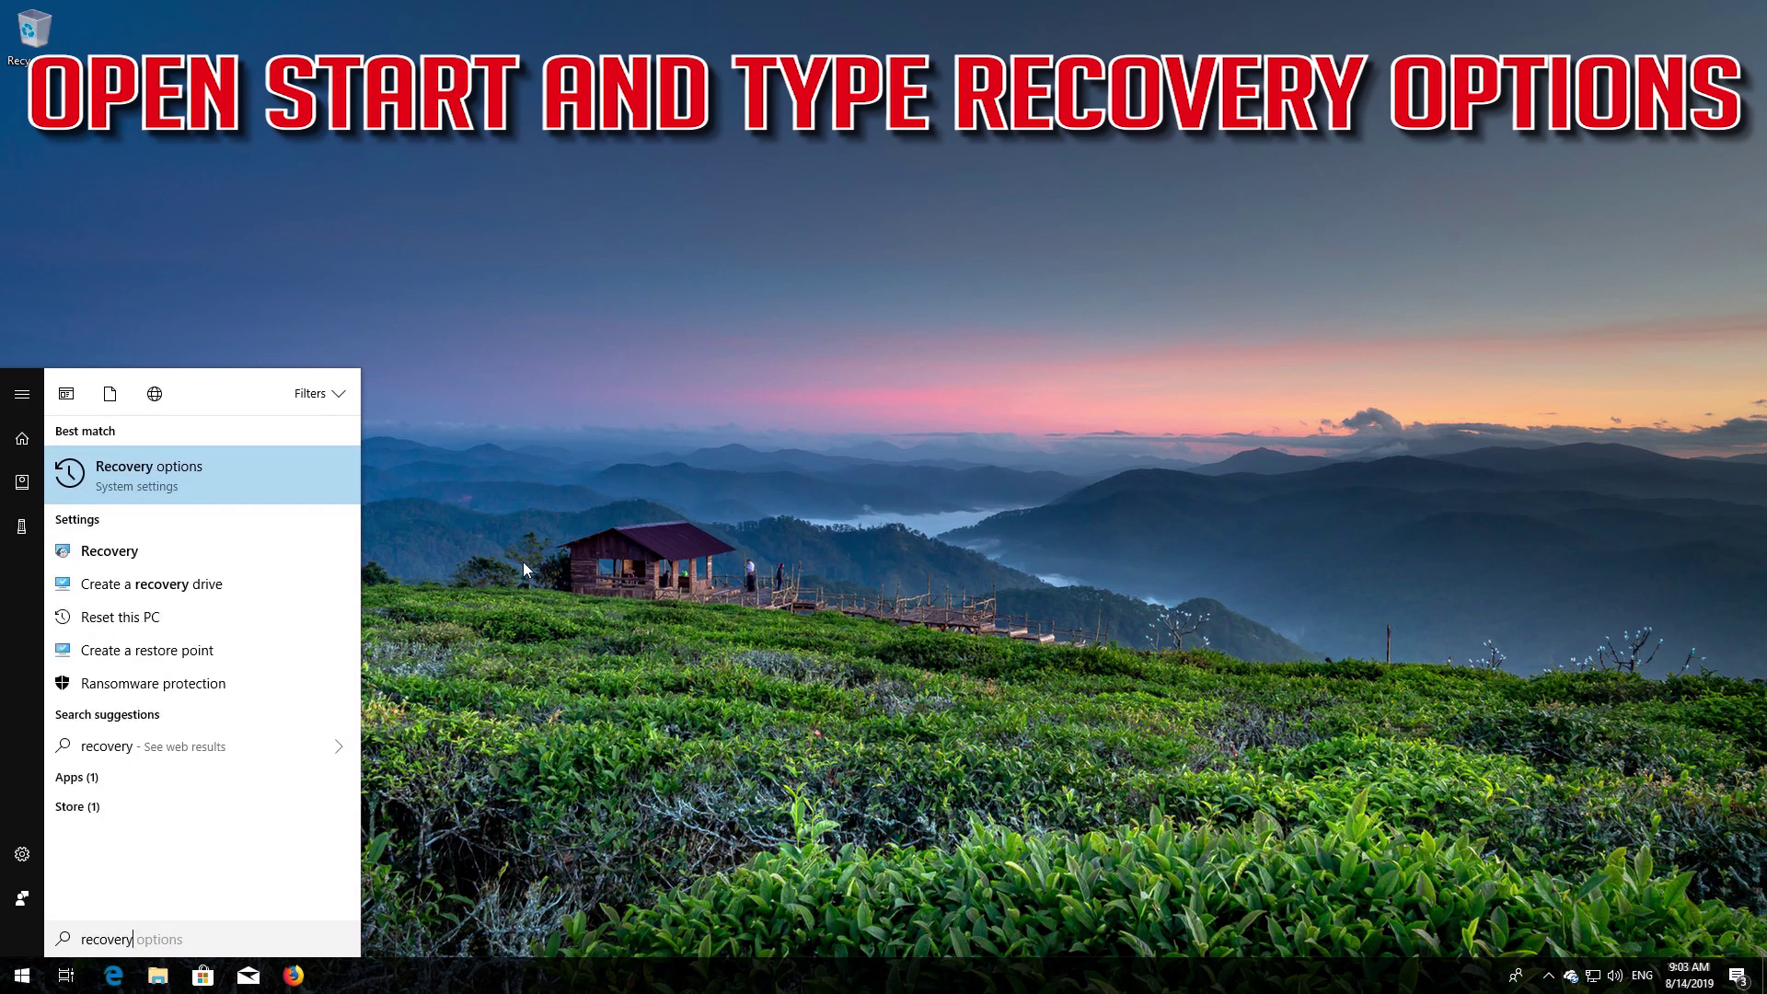
{"action": "type", "text": "options"}
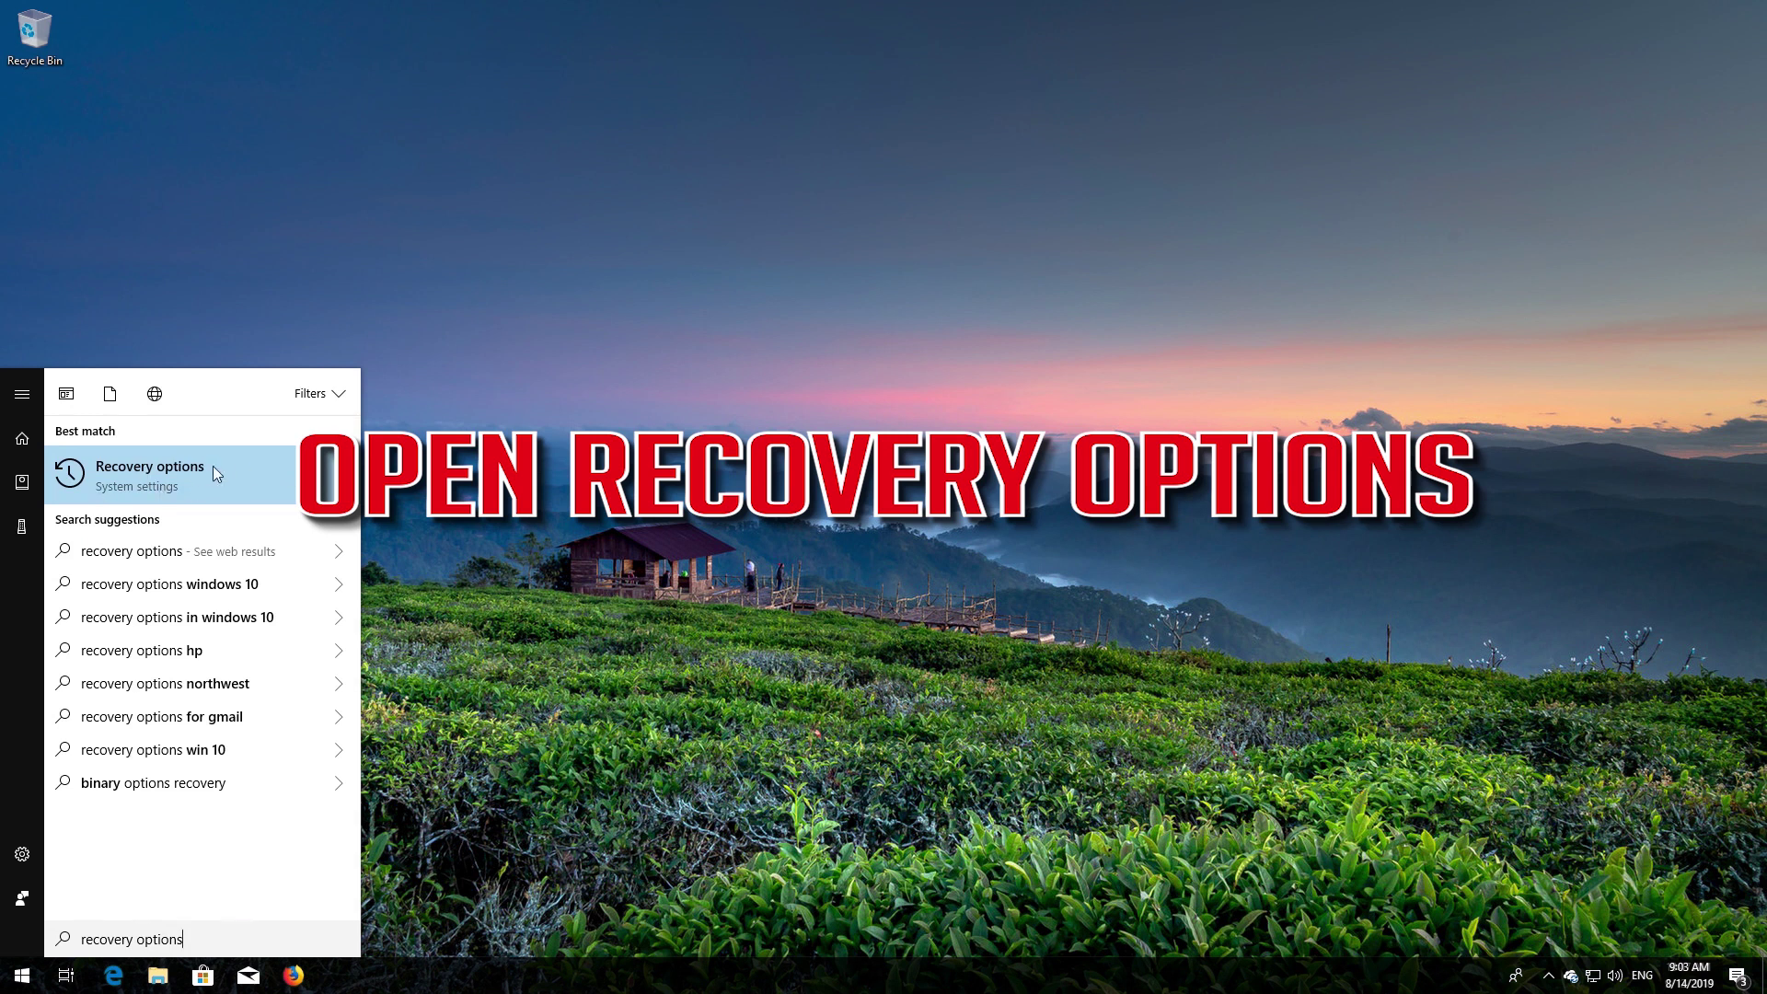
{"action": "left_click", "coordinate": [175, 476]}
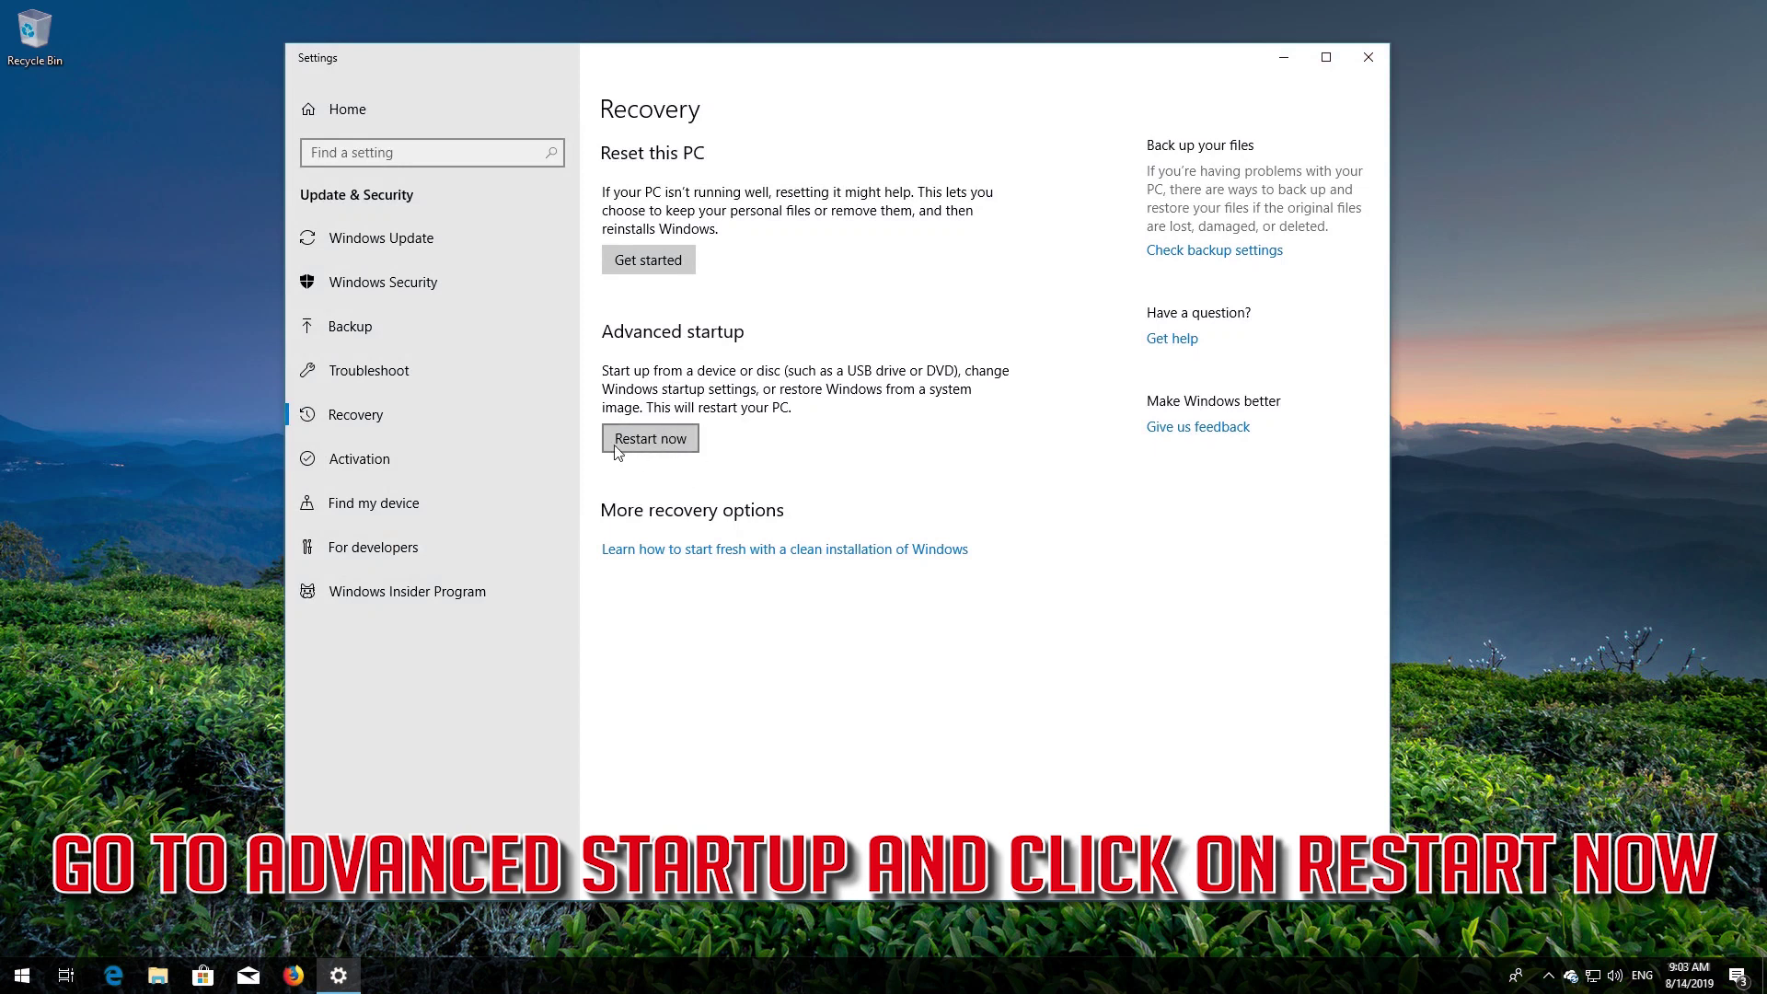
{"action": "left_click", "coordinate": [667, 436]}
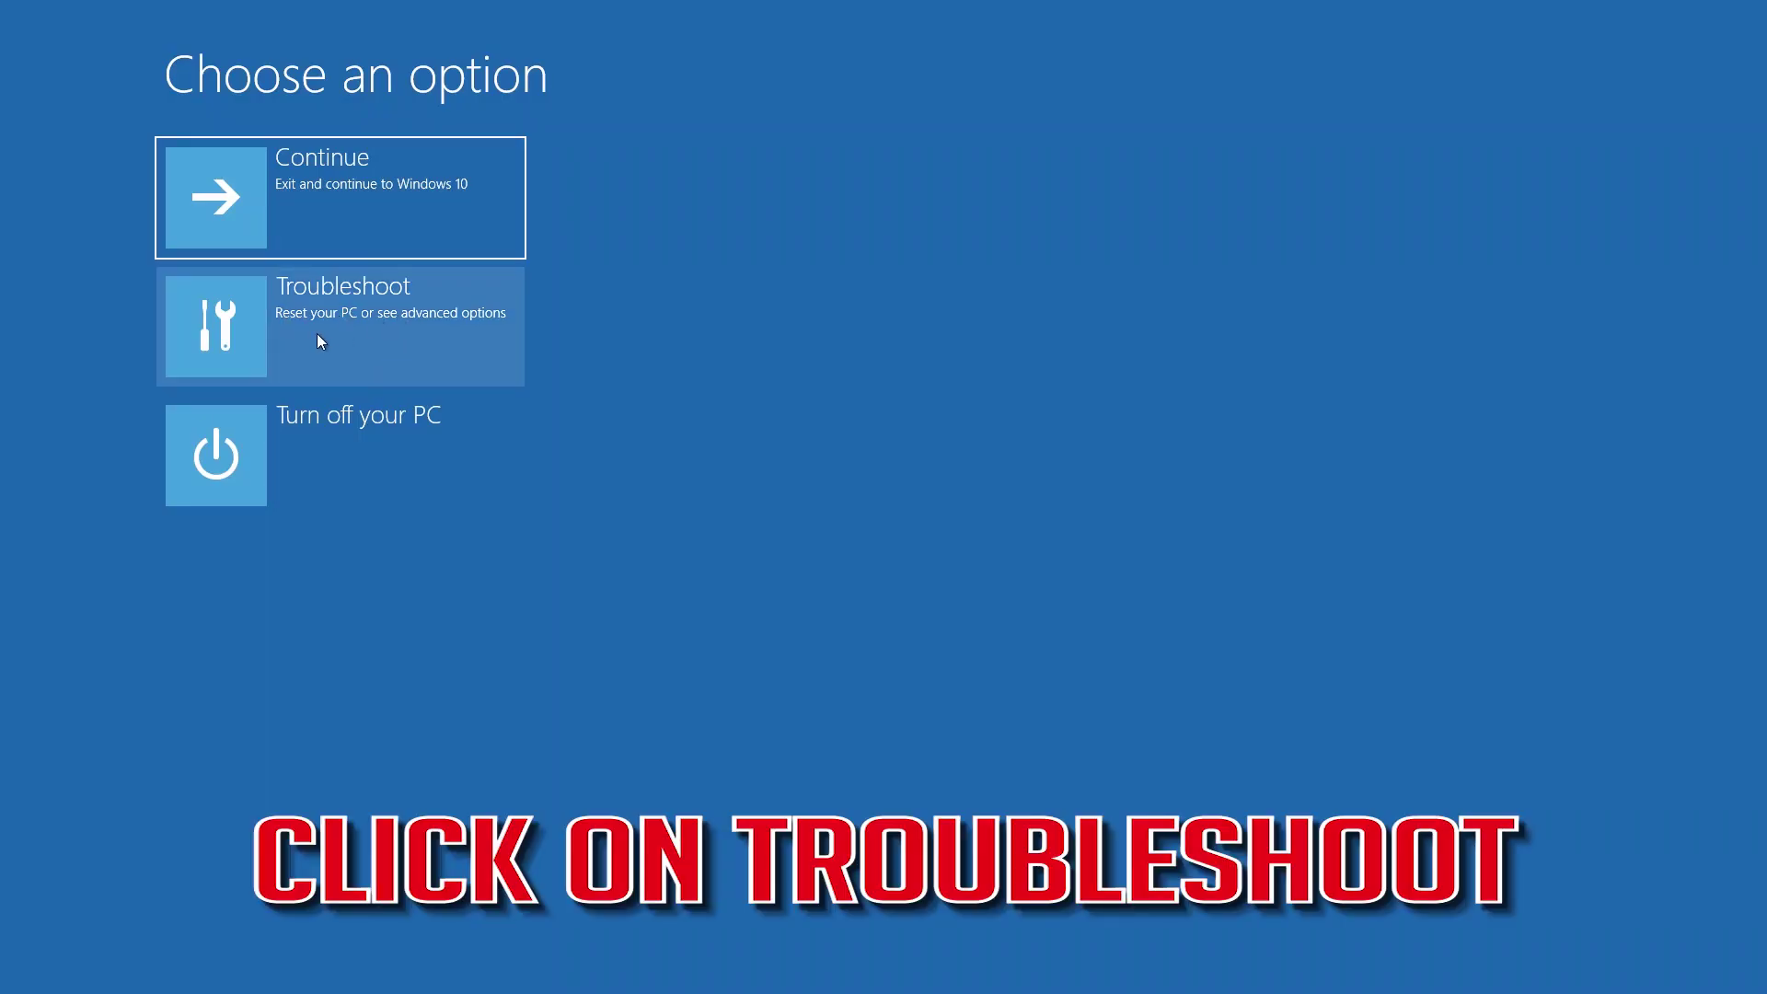
Restart into Startup Settings from the advanced troubleshooting options and choose Enable Safe Mode
{"action": "left_click", "coordinate": [348, 335]}
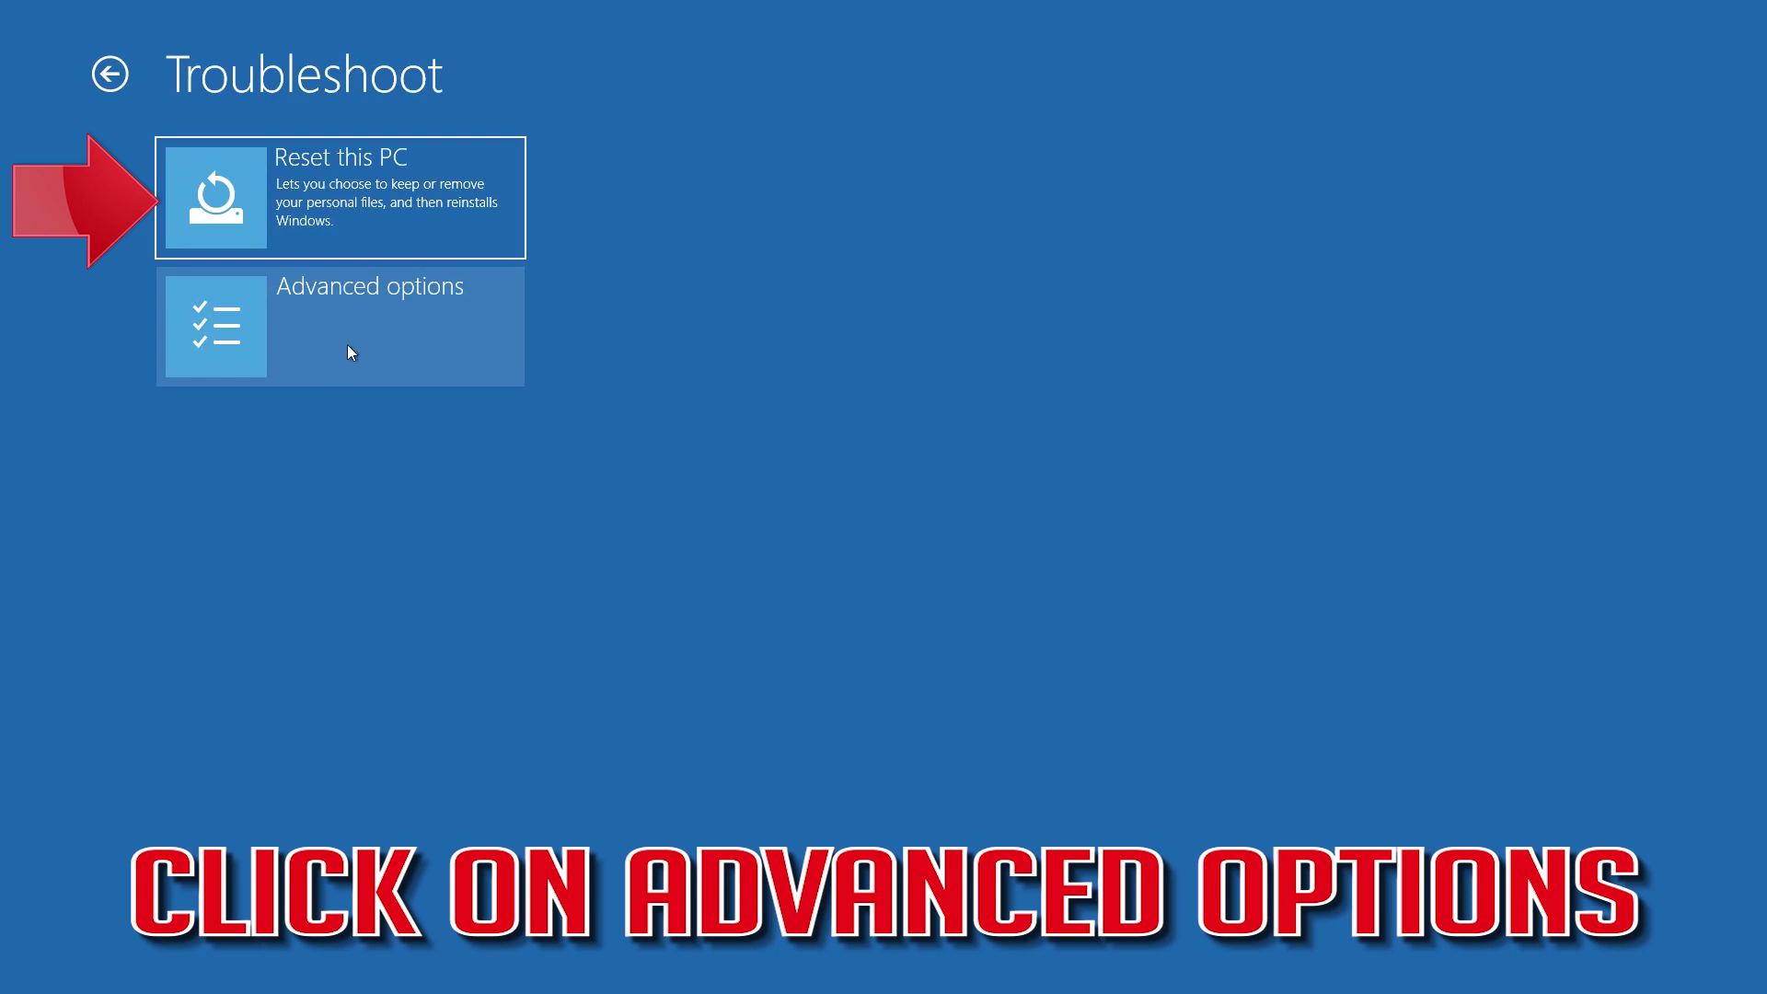
{"action": "left_click", "coordinate": [358, 348]}
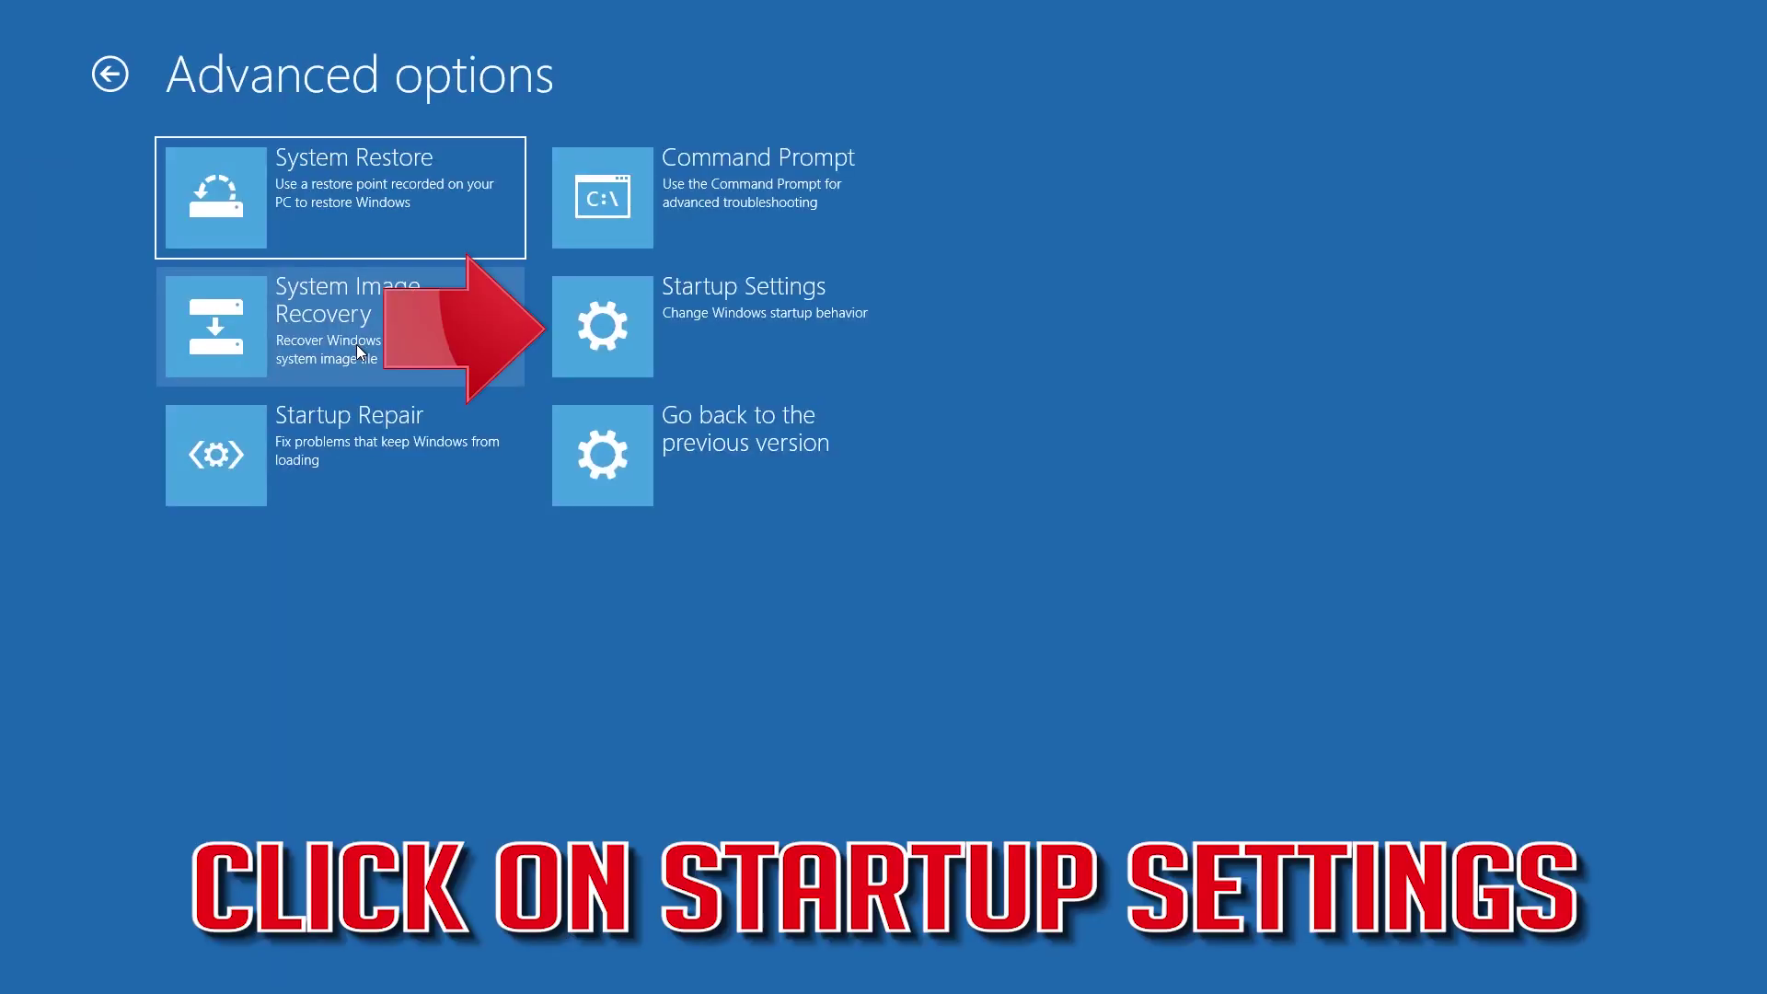
{"action": "left_click", "coordinate": [729, 317]}
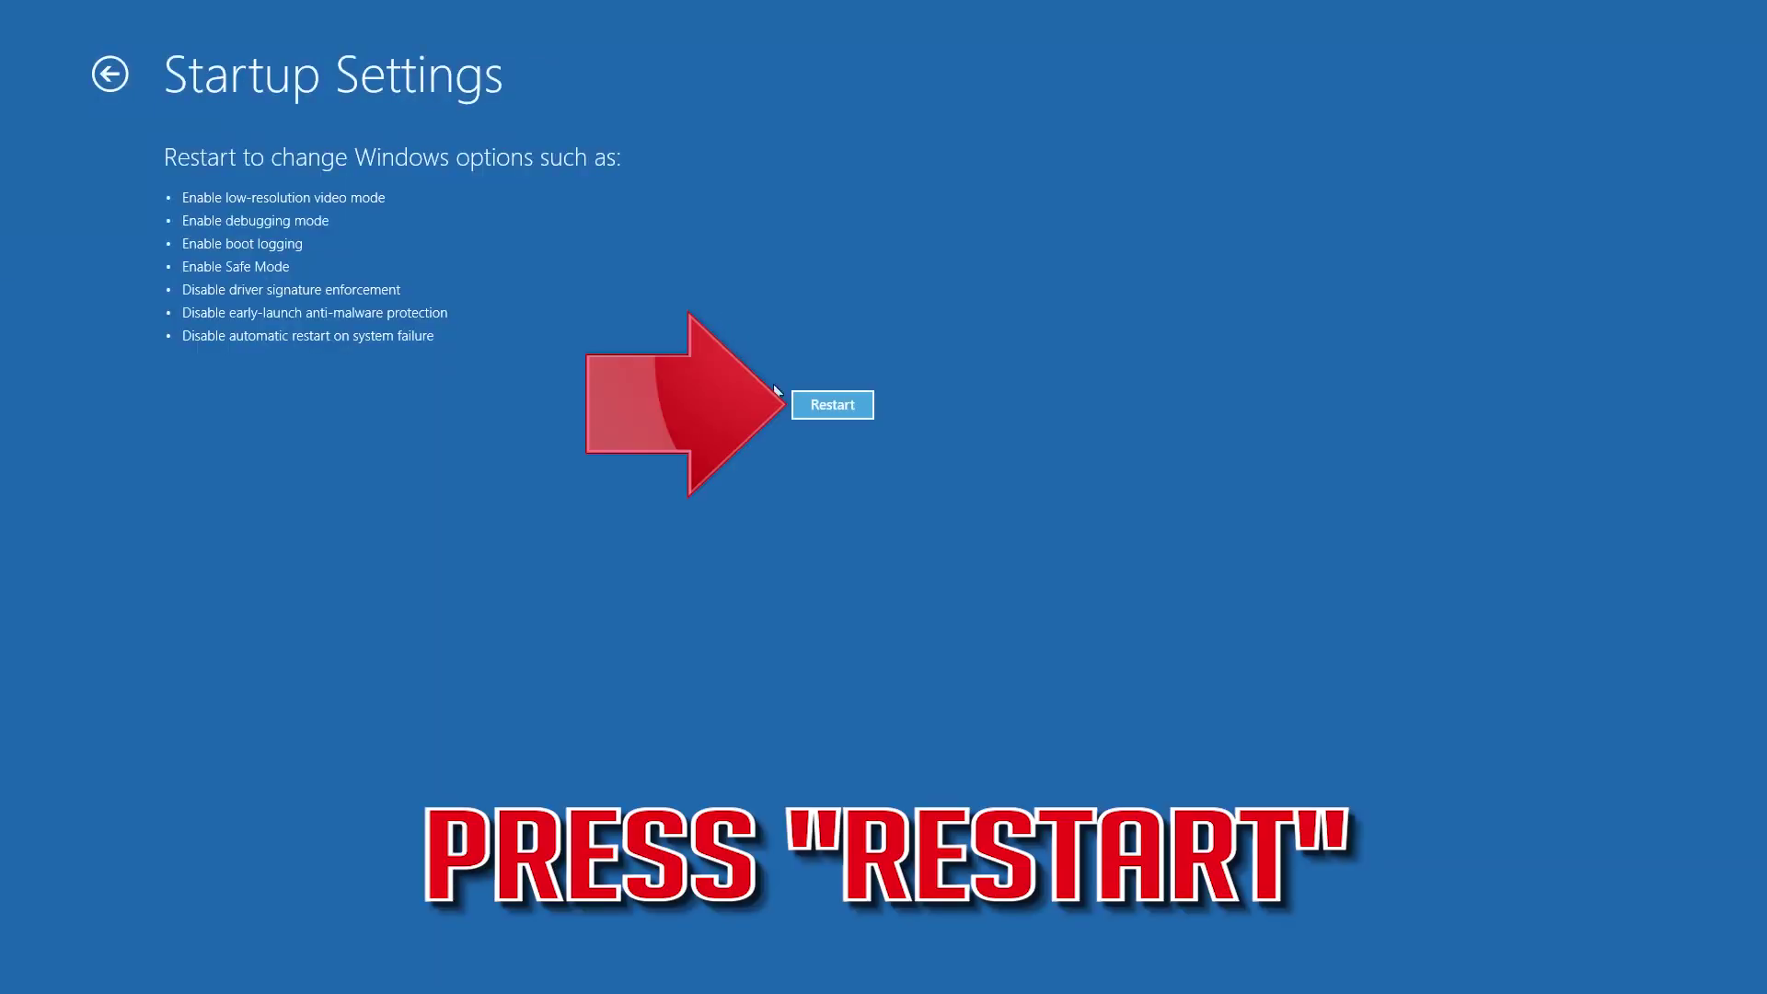
{"action": "left_click", "coordinate": [827, 410]}
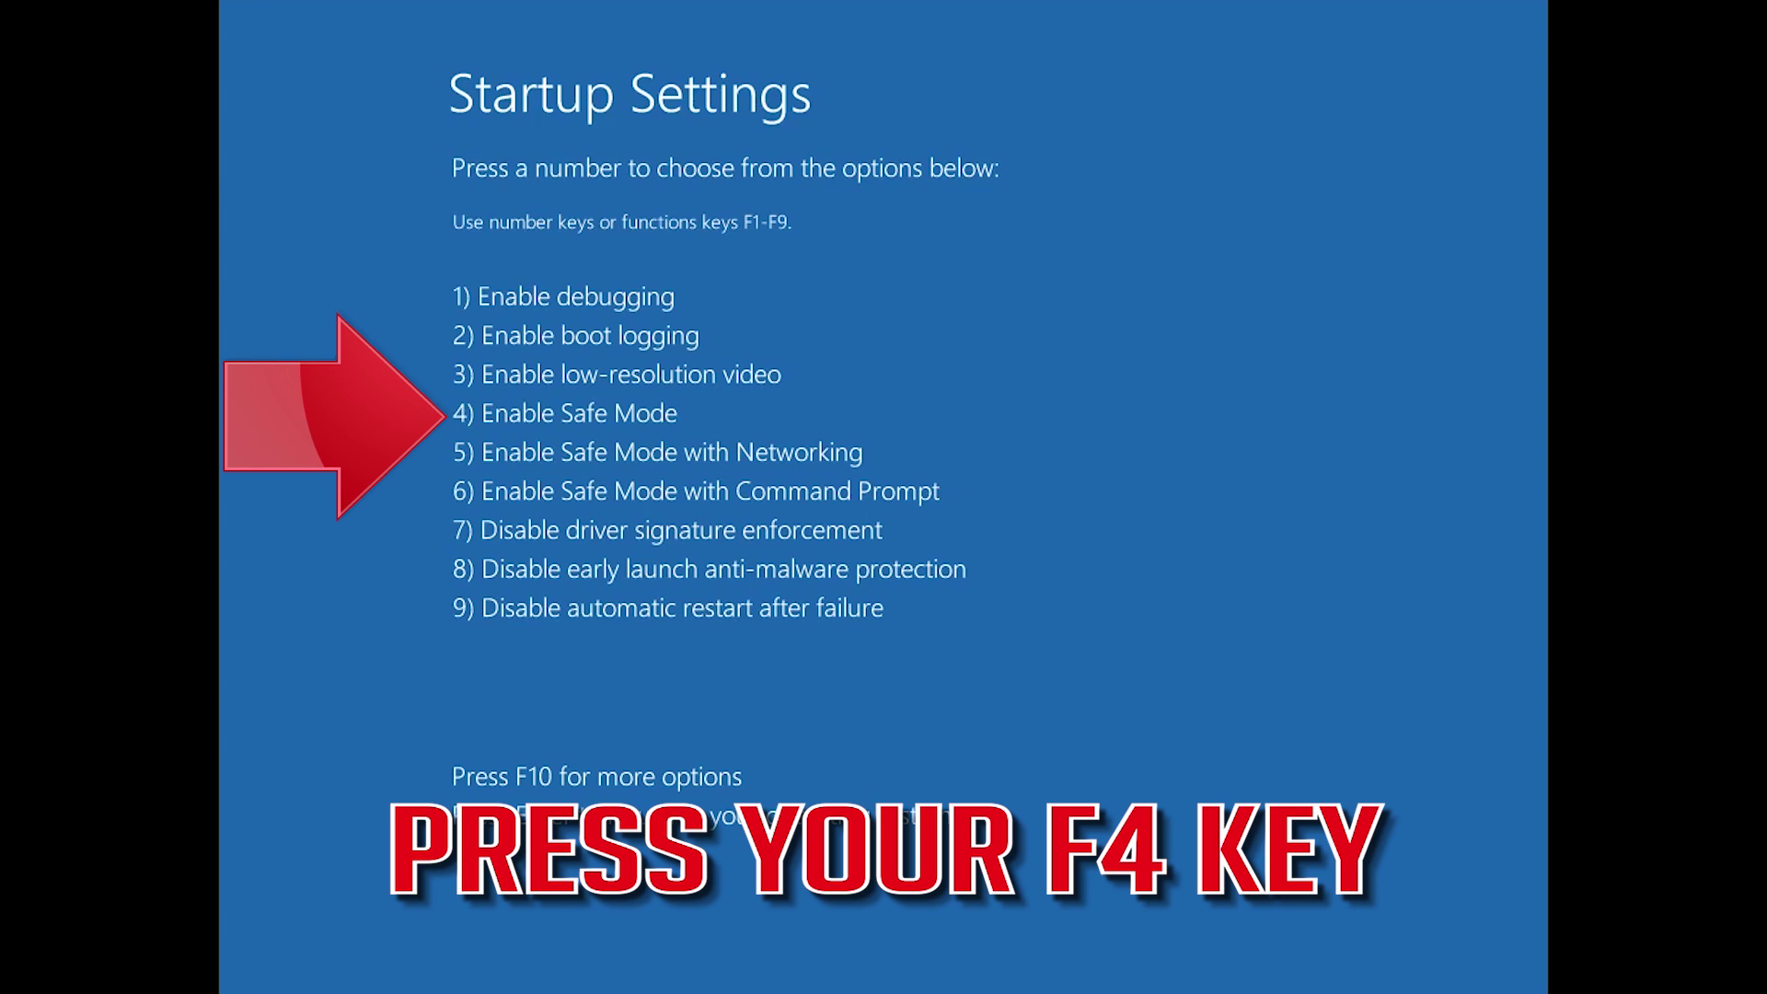
{"action": "key", "text": "F4"}
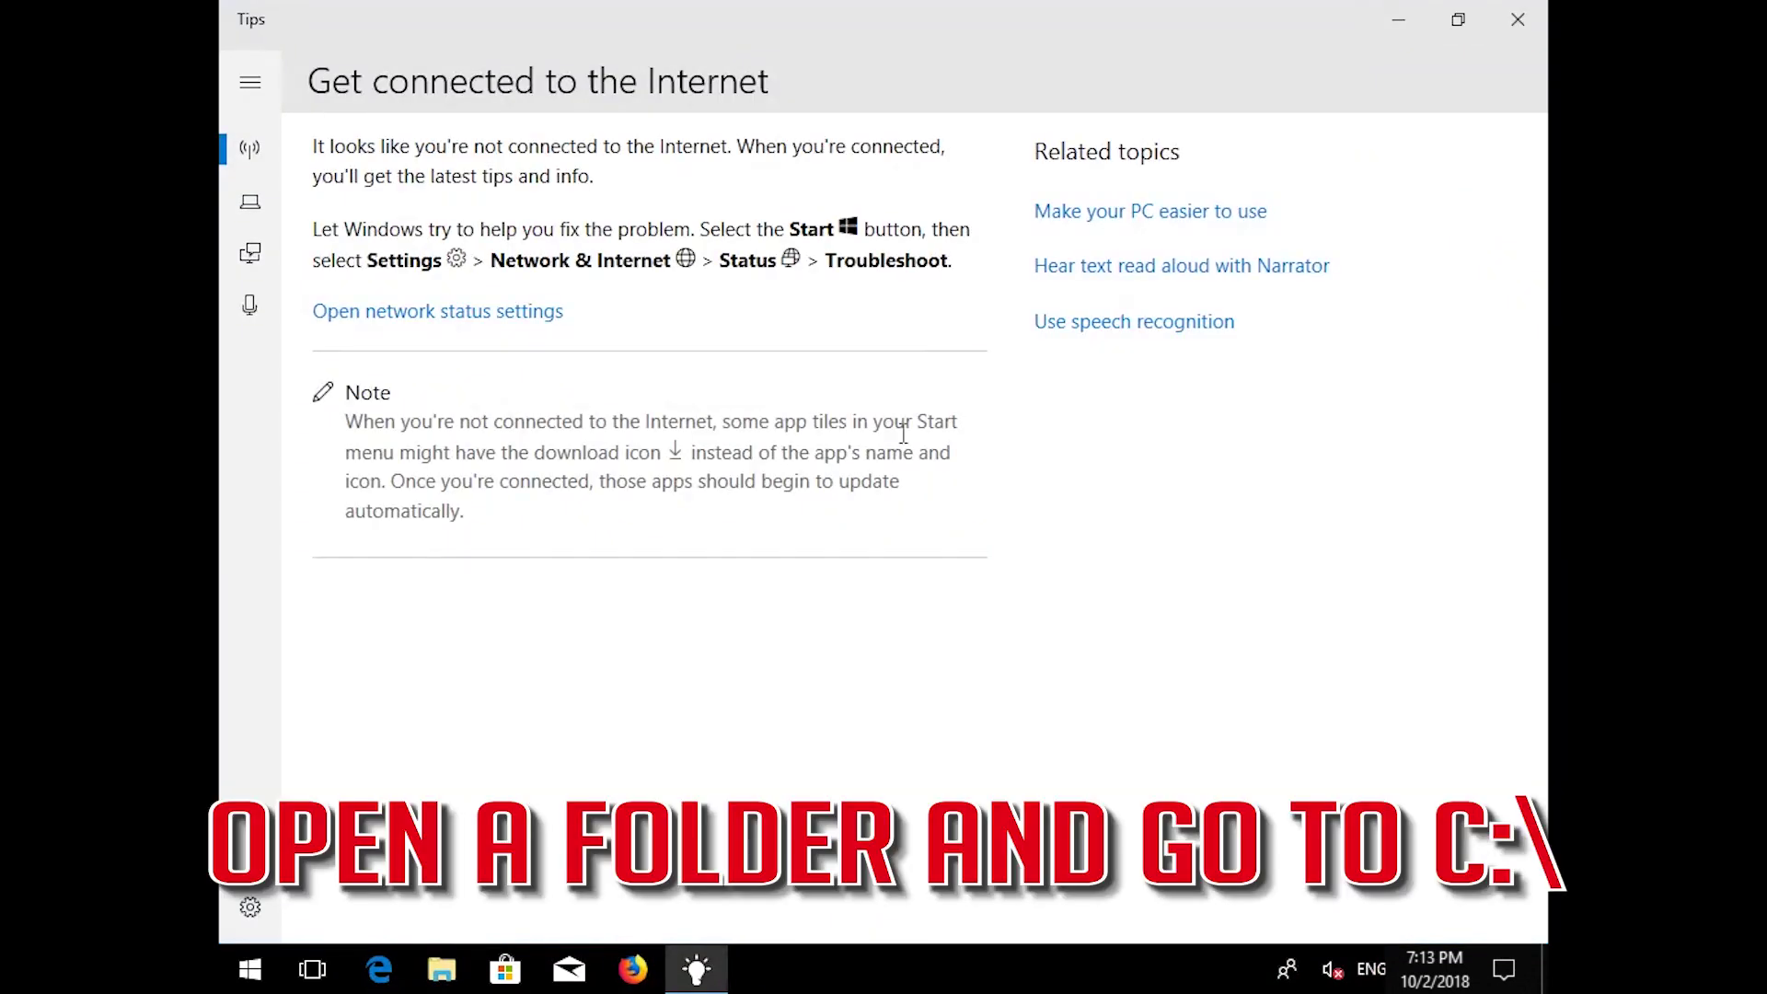
Close the Tips app and open the C:\Windows folder in a maximized File Explorer window
{"action": "left_click", "coordinate": [1518, 19]}
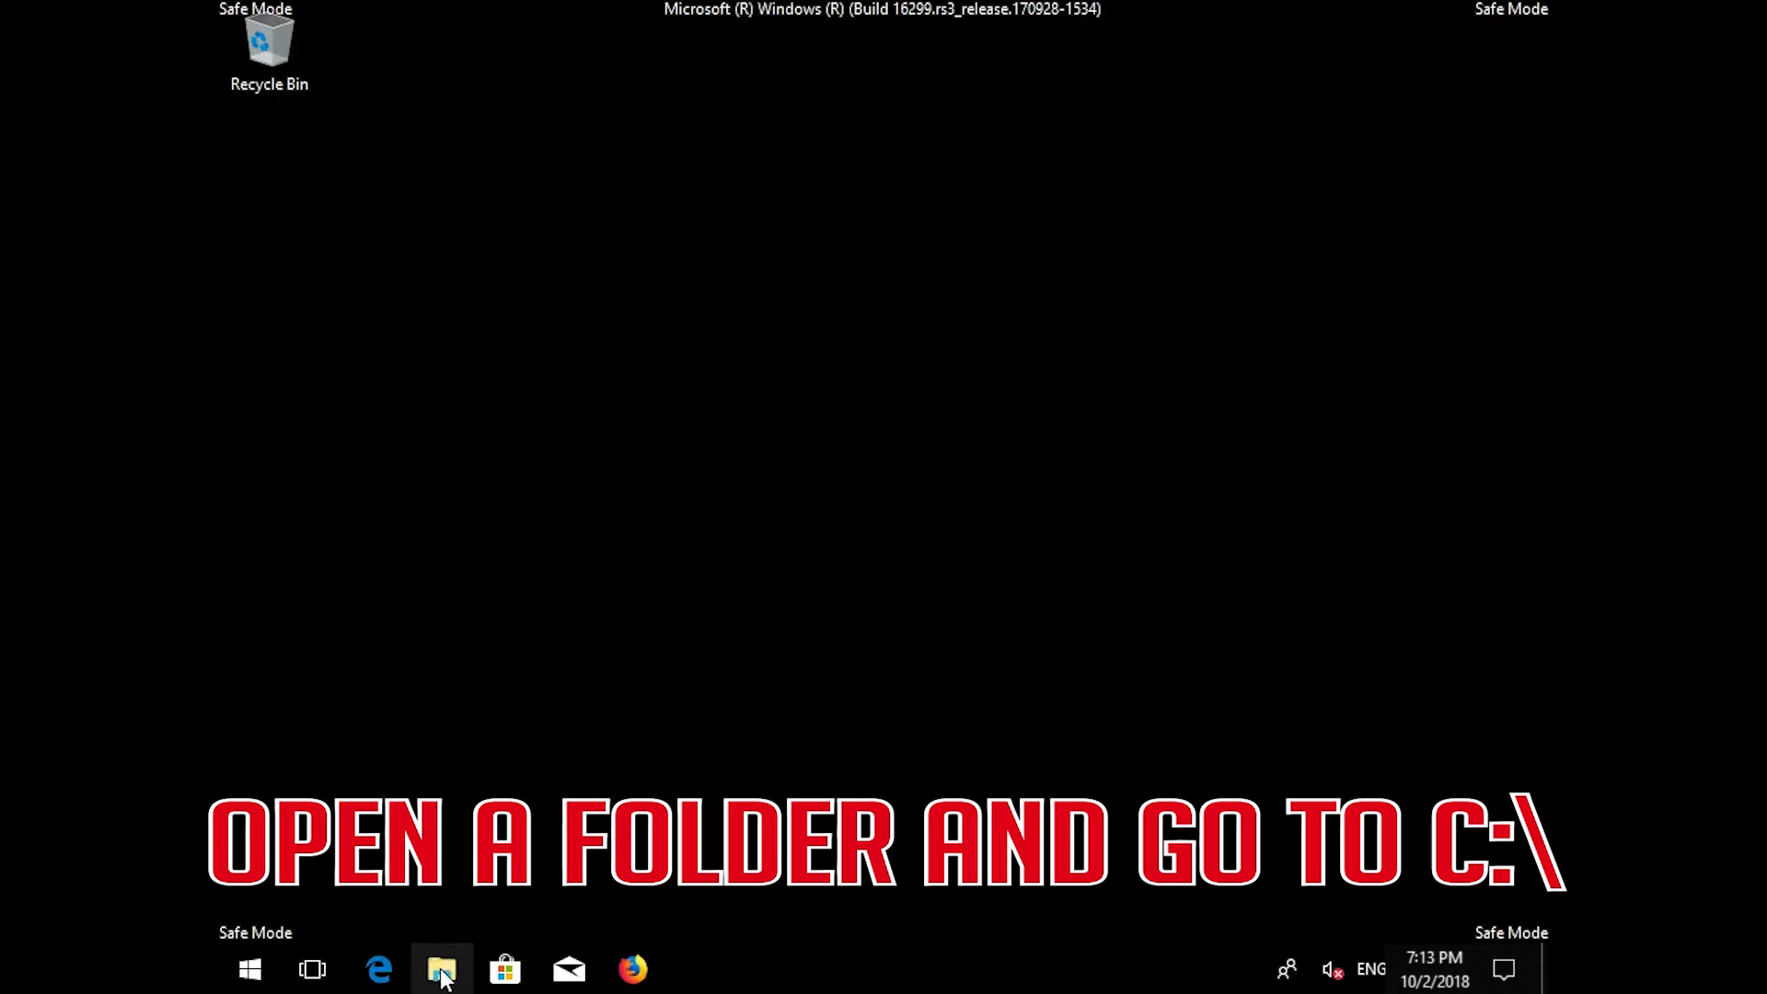
{"action": "left_click", "coordinate": [442, 971]}
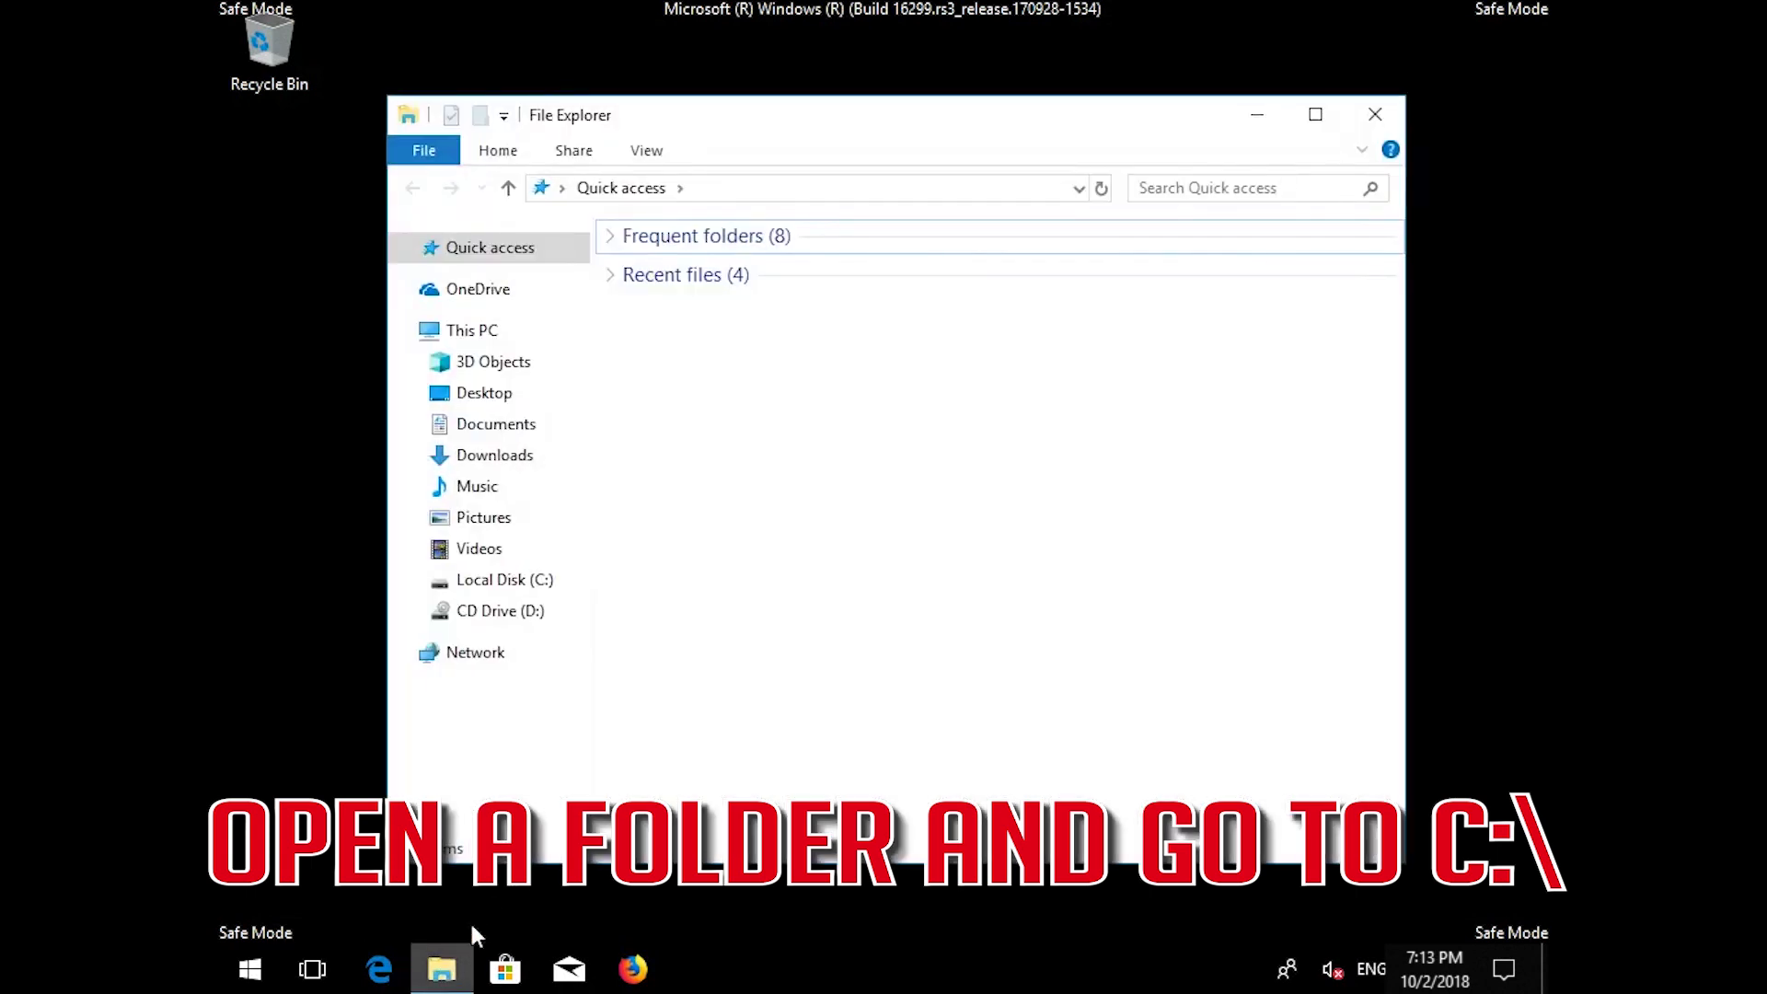
{"action": "left_click", "coordinate": [518, 580]}
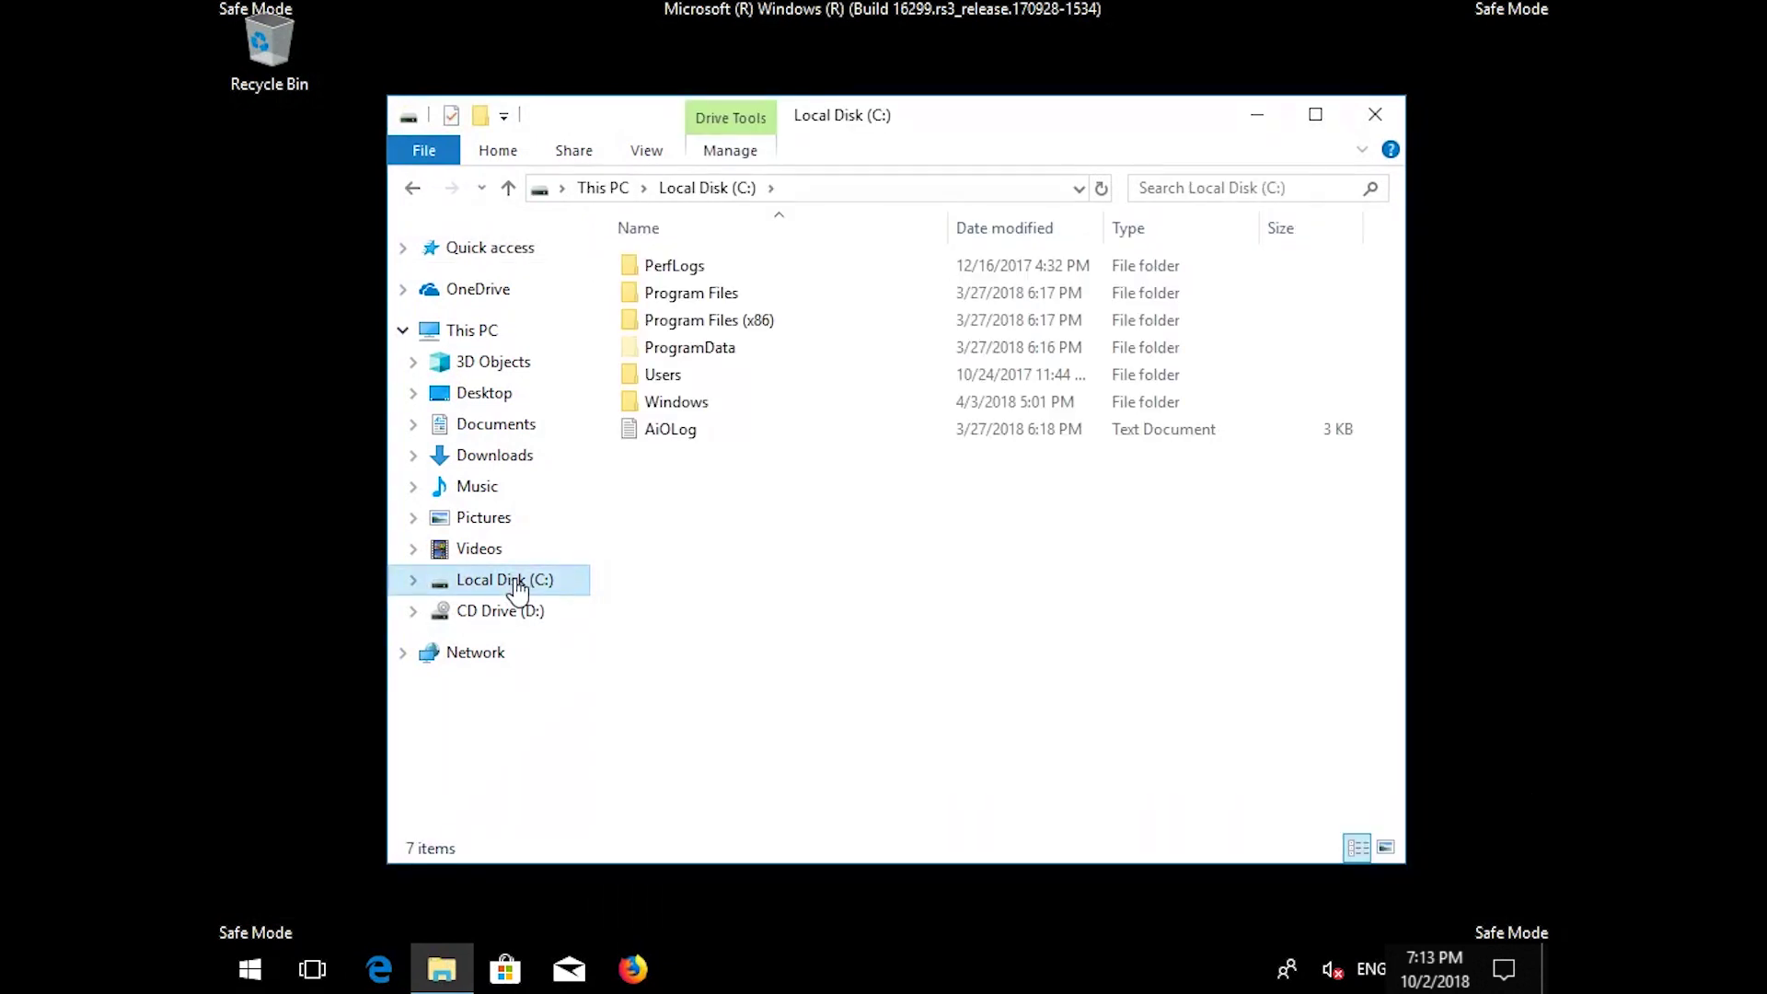
{"action": "left_click", "coordinate": [1322, 127]}
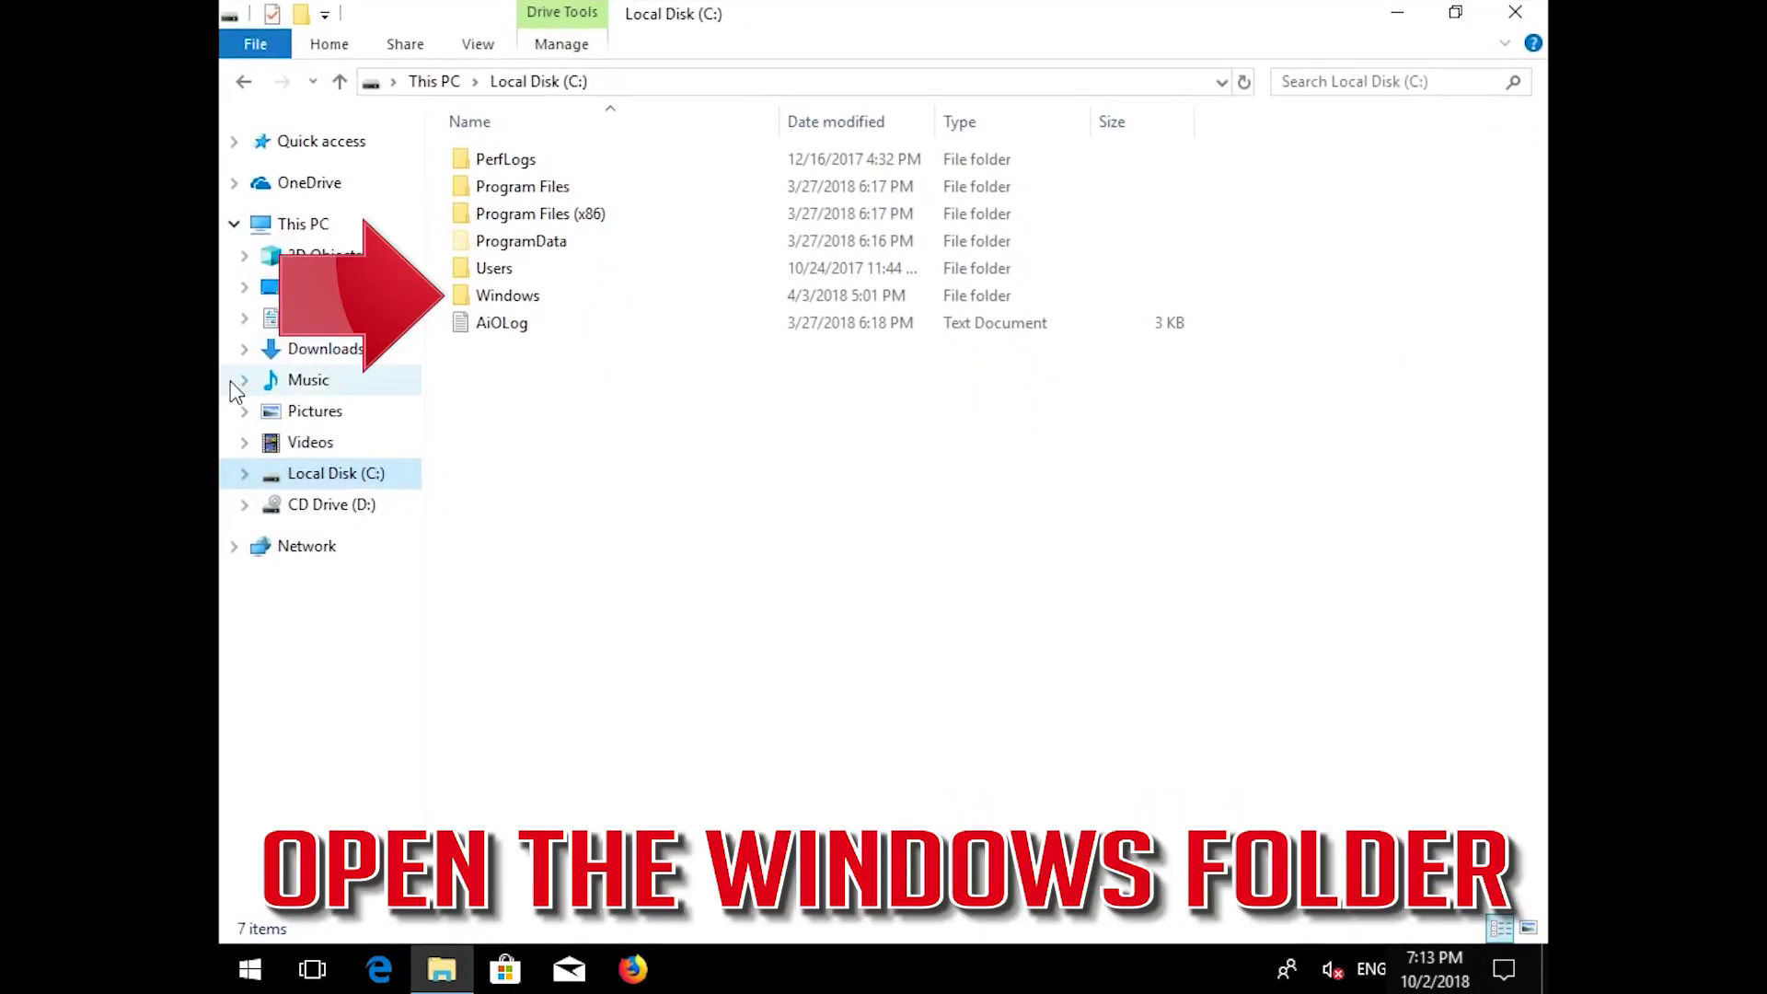
{"action": "double_click", "coordinate": [547, 296]}
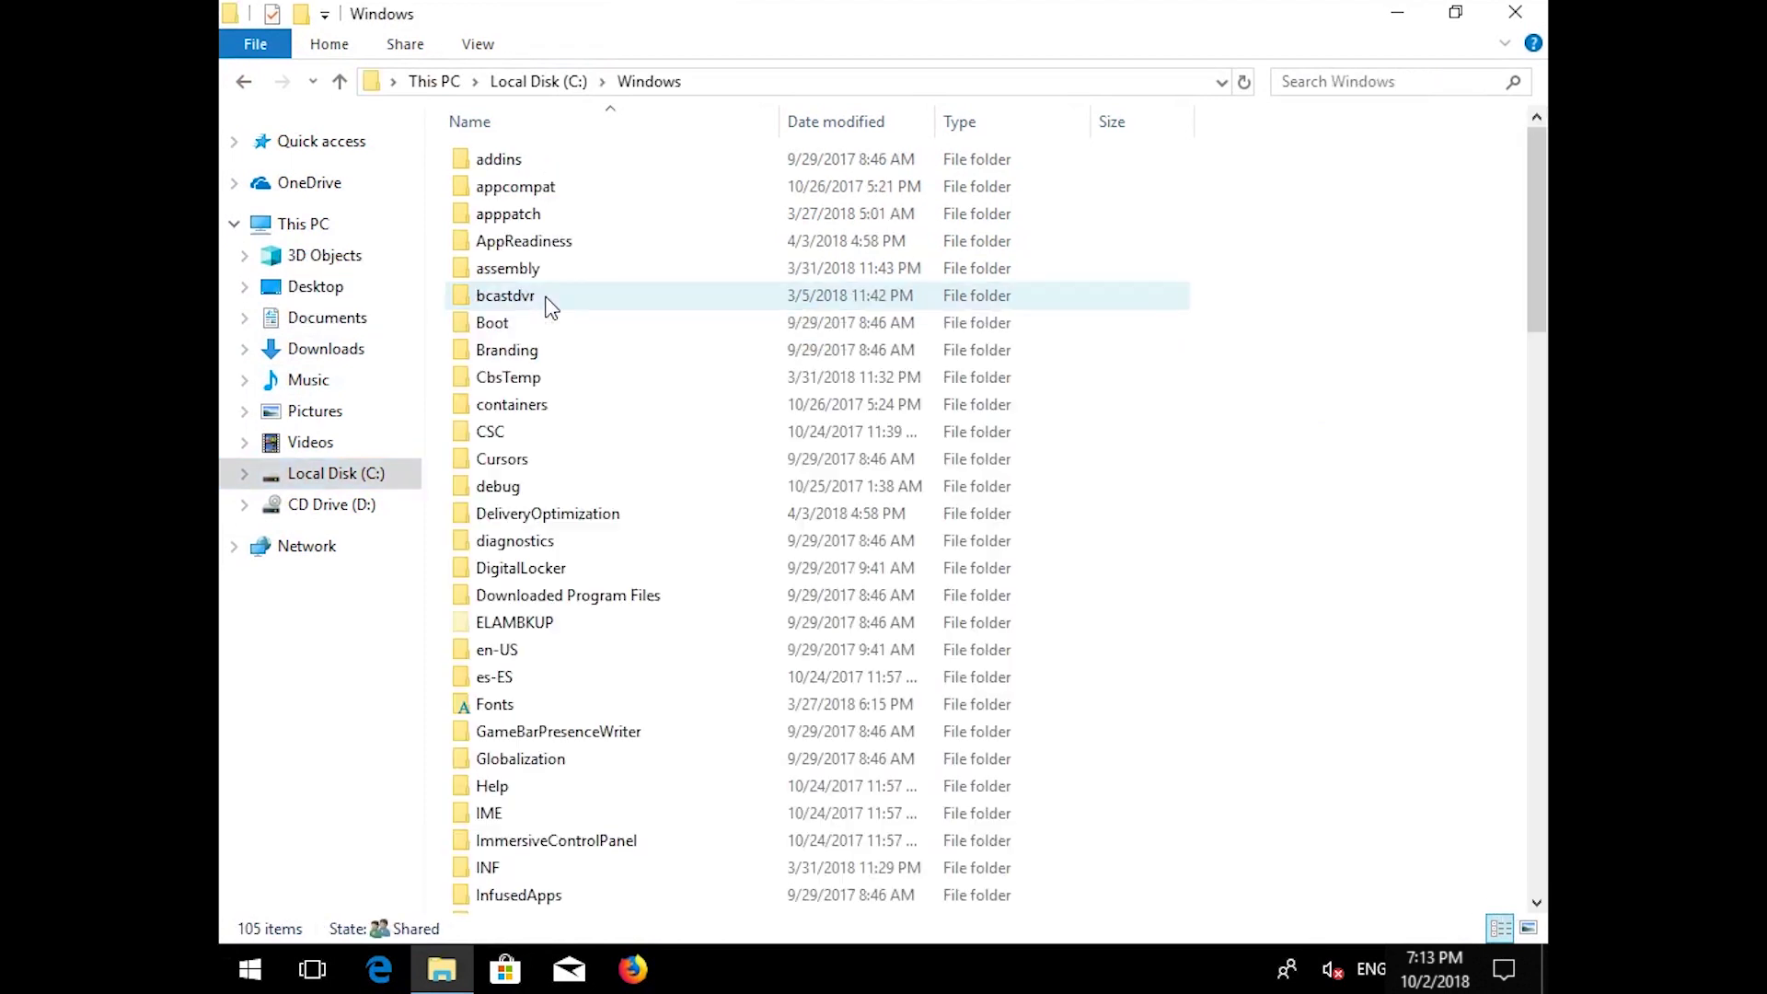
Open the SoftwareDistribution folder inside C:\Windows and delete all of its contents
{"action": "scroll", "coordinate": [543, 302], "scroll_direction": "down", "scroll_amount": 19}
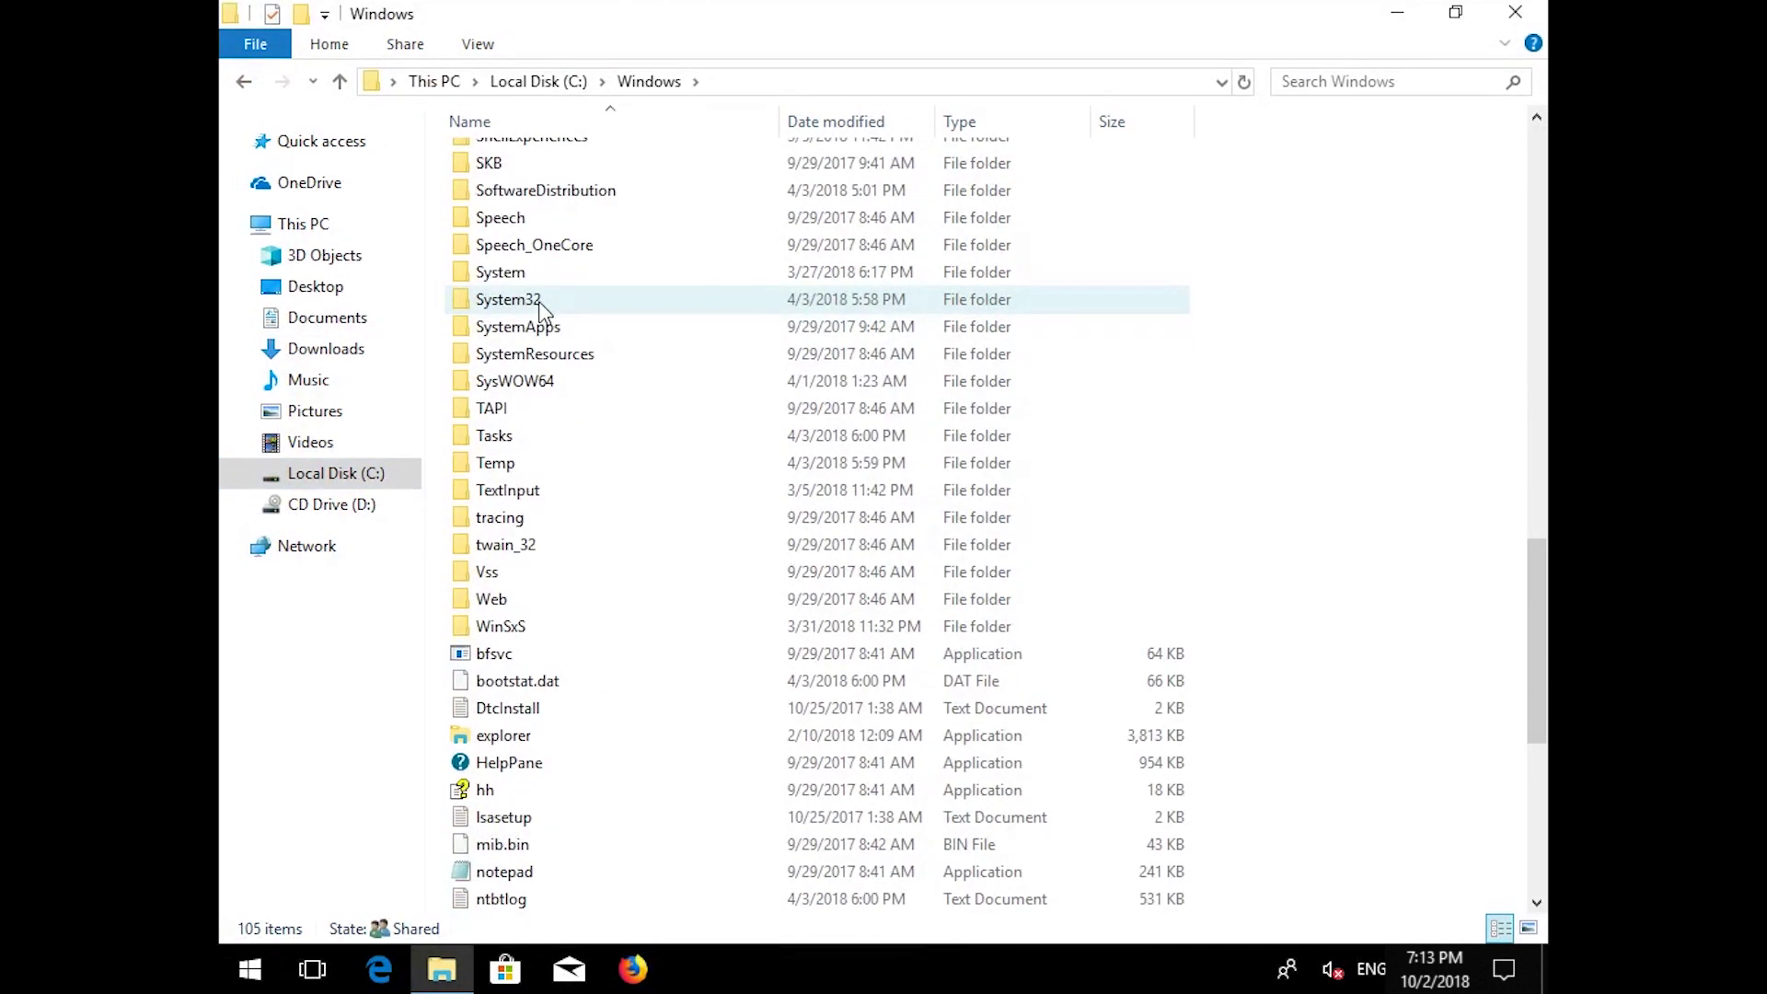
{"action": "scroll", "coordinate": [538, 301], "scroll_direction": "up", "scroll_amount": 1}
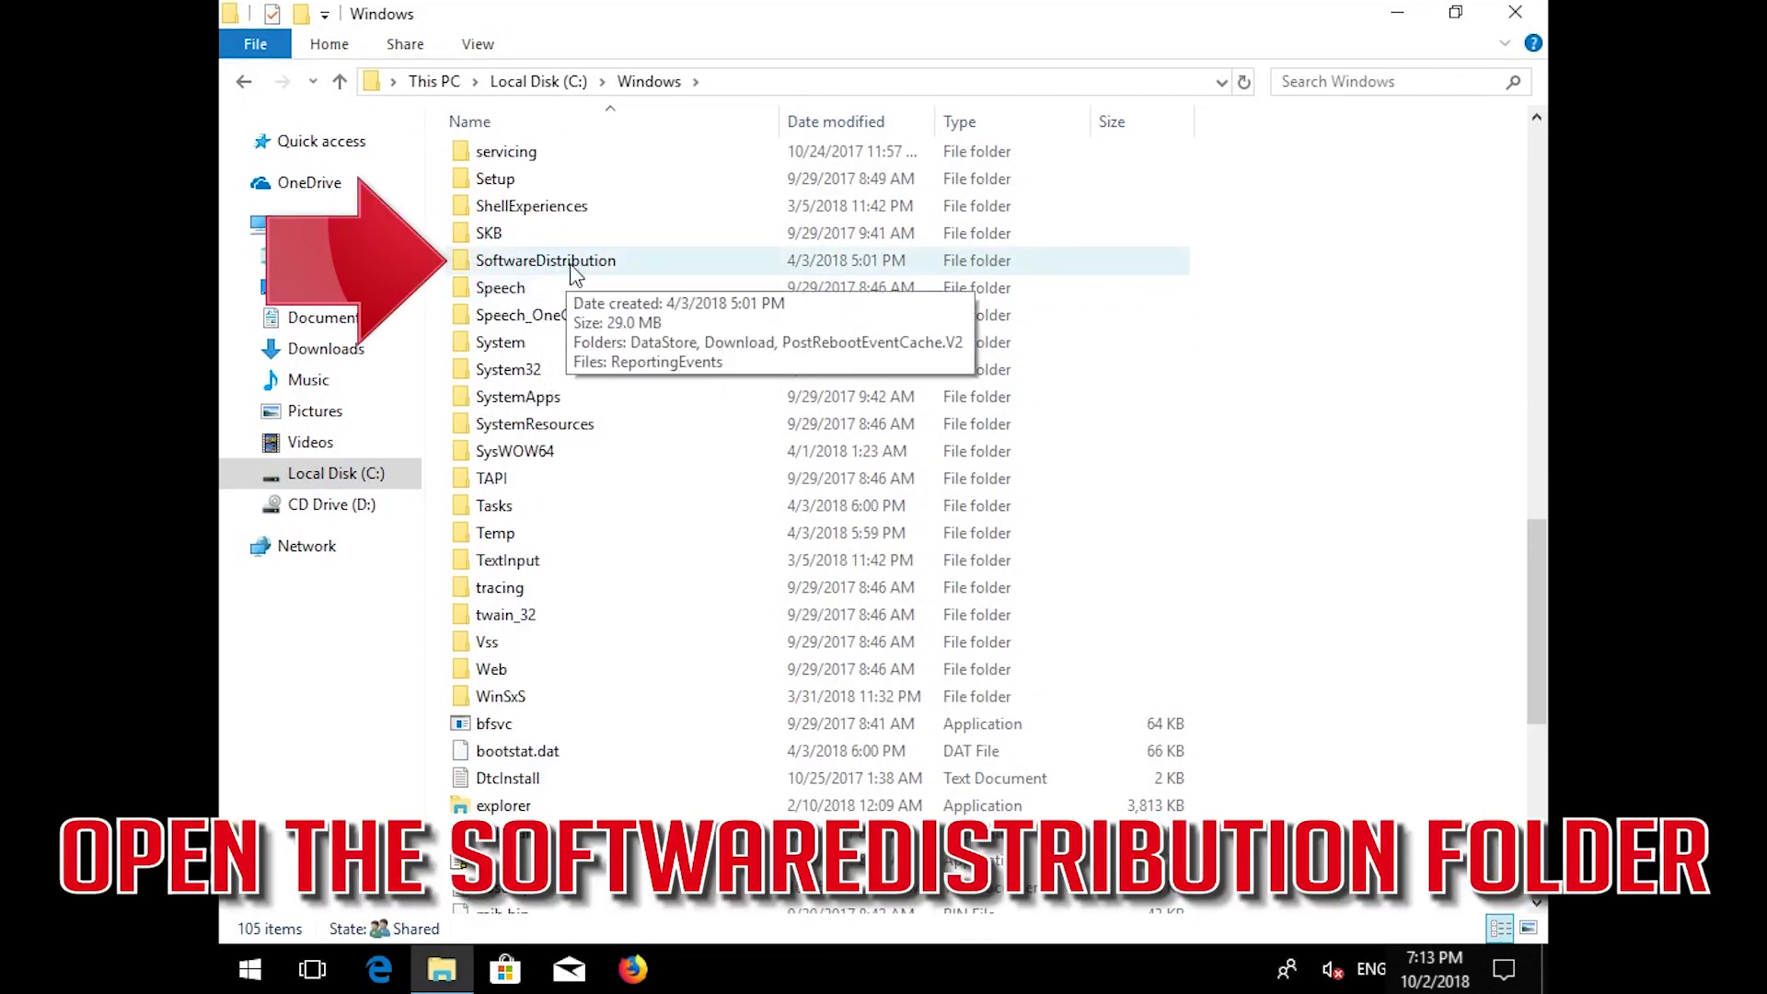
{"action": "double_click", "coordinate": [570, 265]}
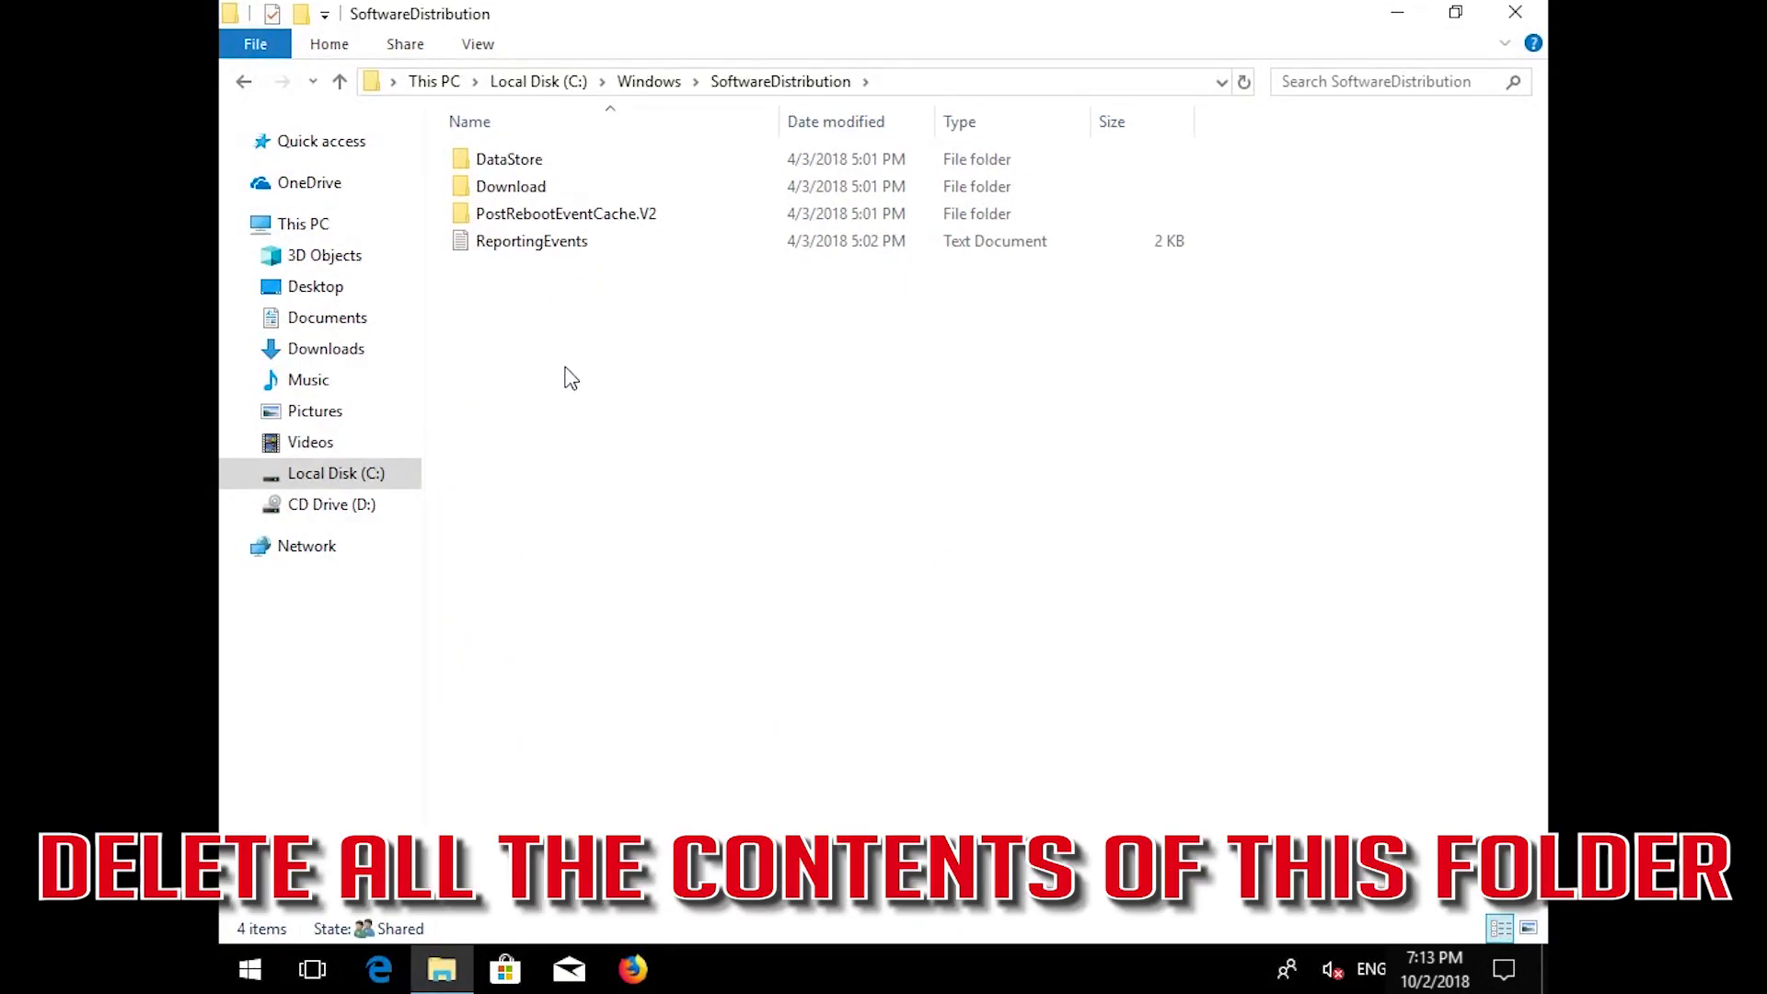
{"action": "left_click_drag", "start_coordinate": [573, 399], "coordinate": [527, 162]}
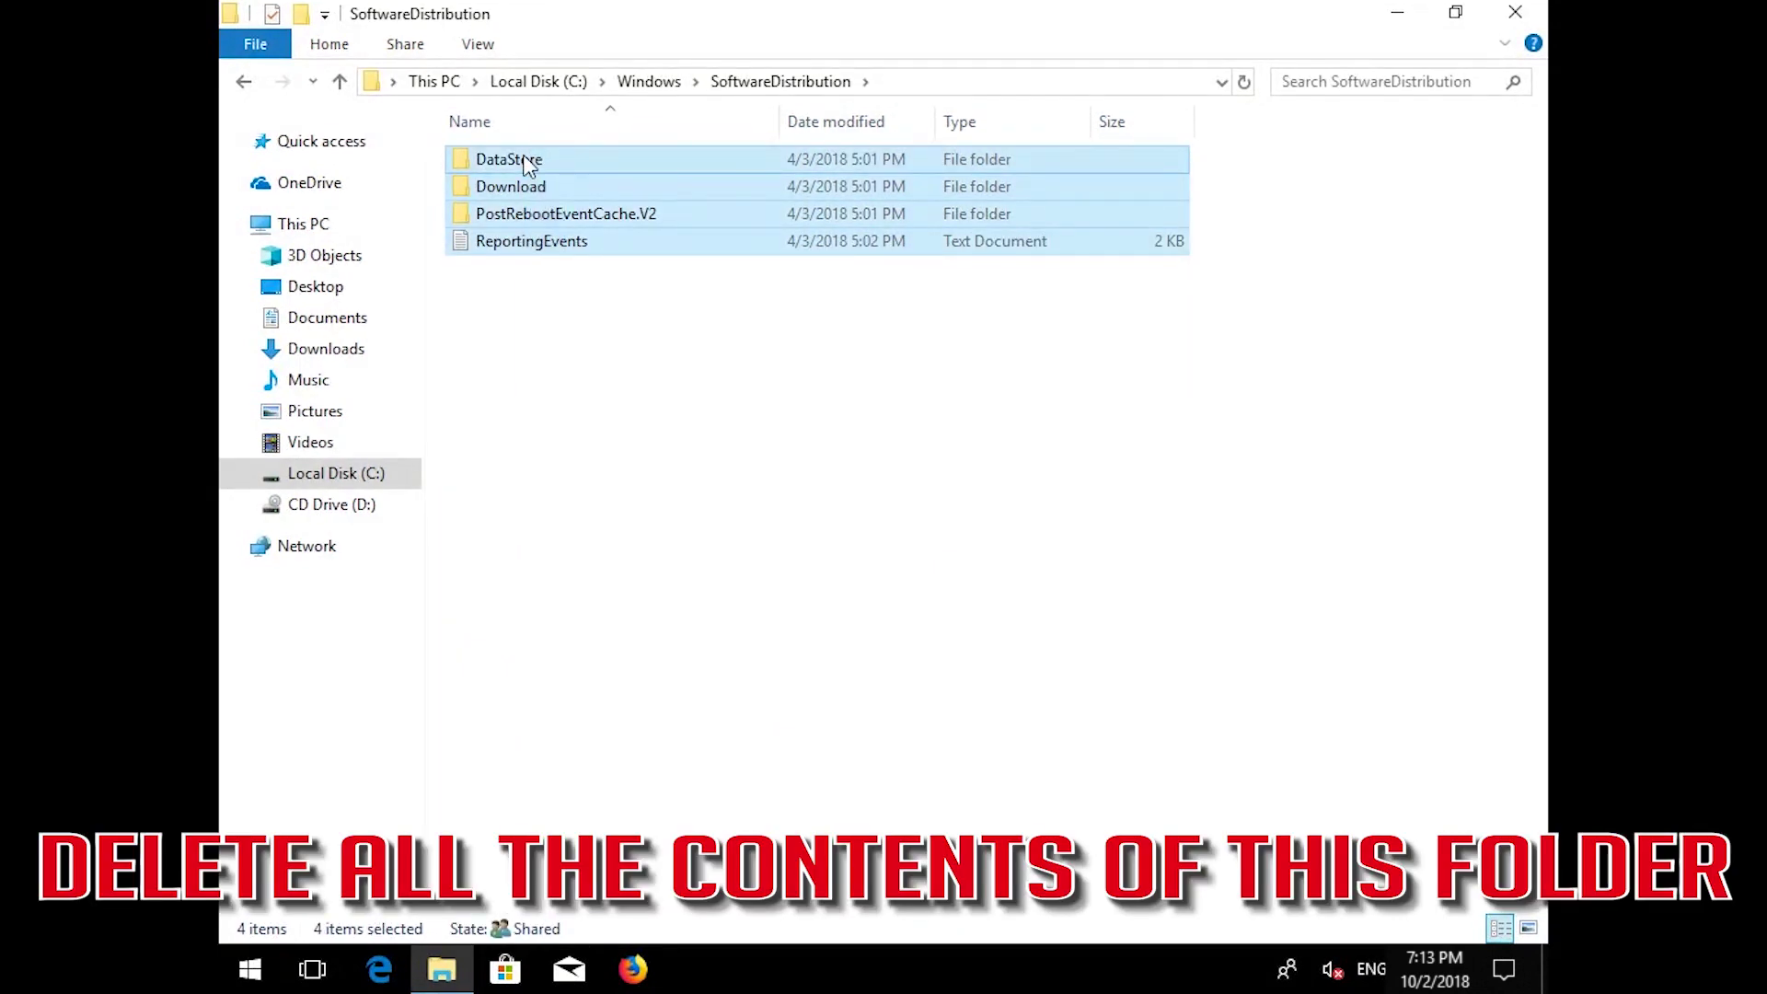
{"action": "key", "text": "Delete"}
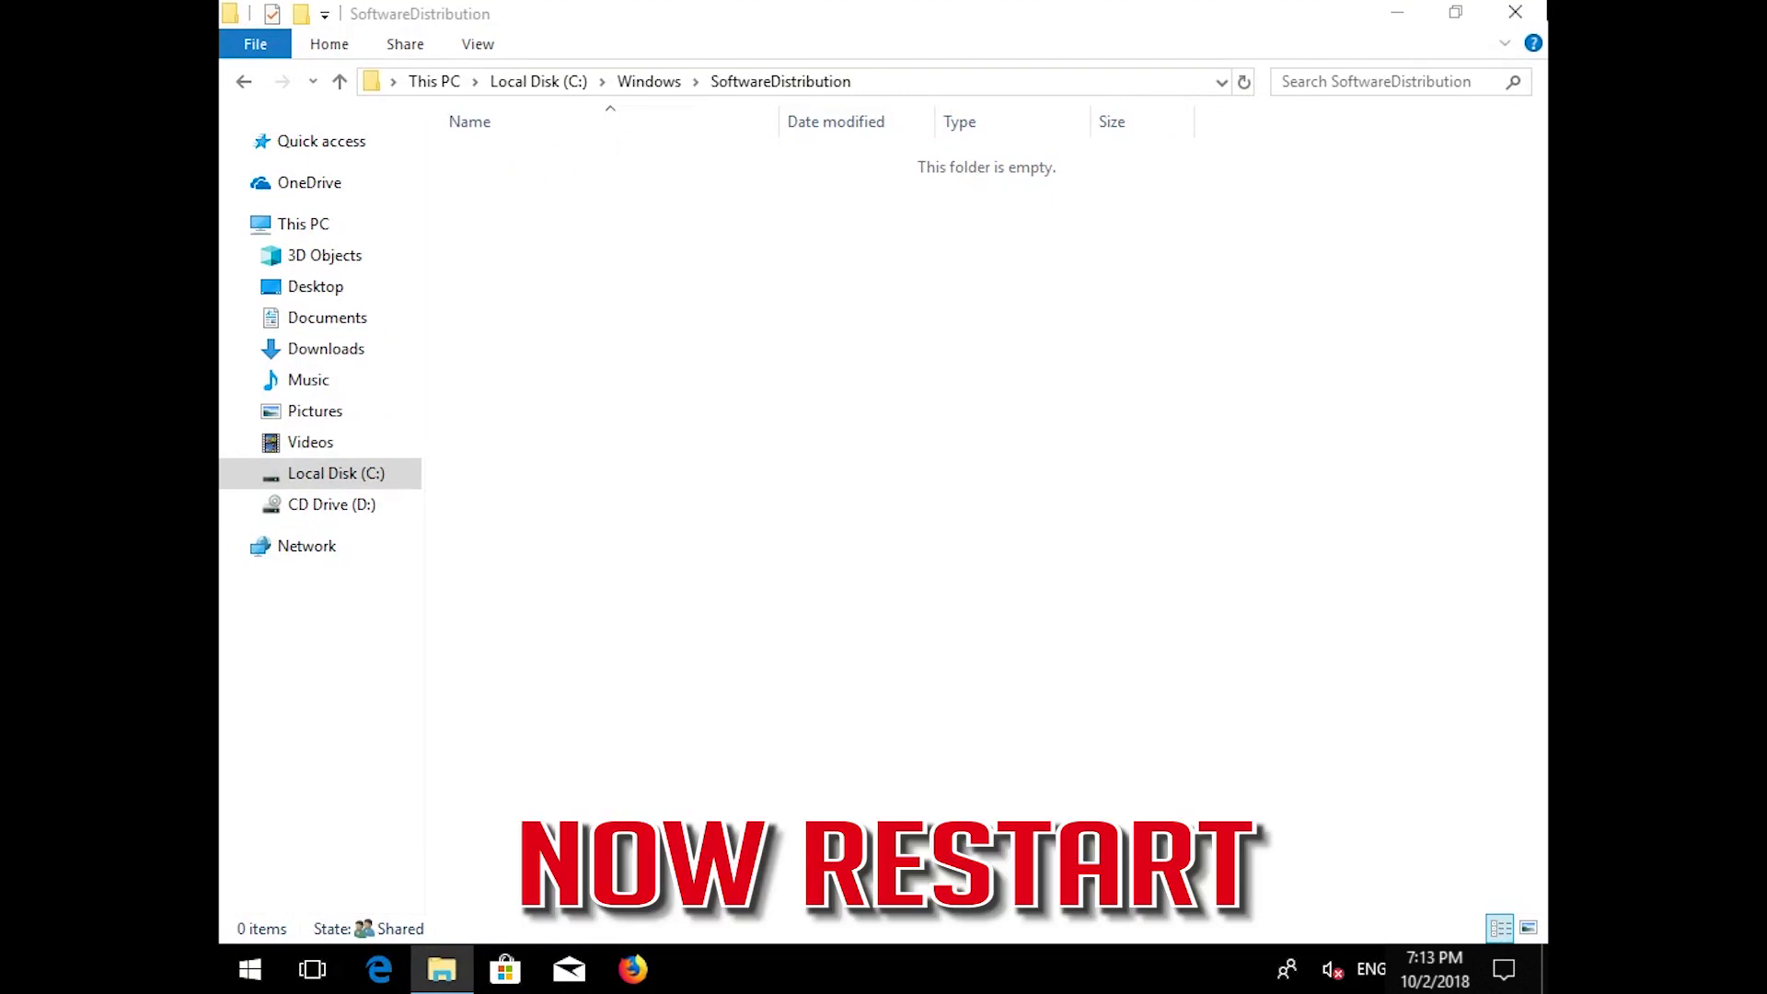
Close the File Explorer window and restart the computer
{"action": "key", "text": "alt+F4"}
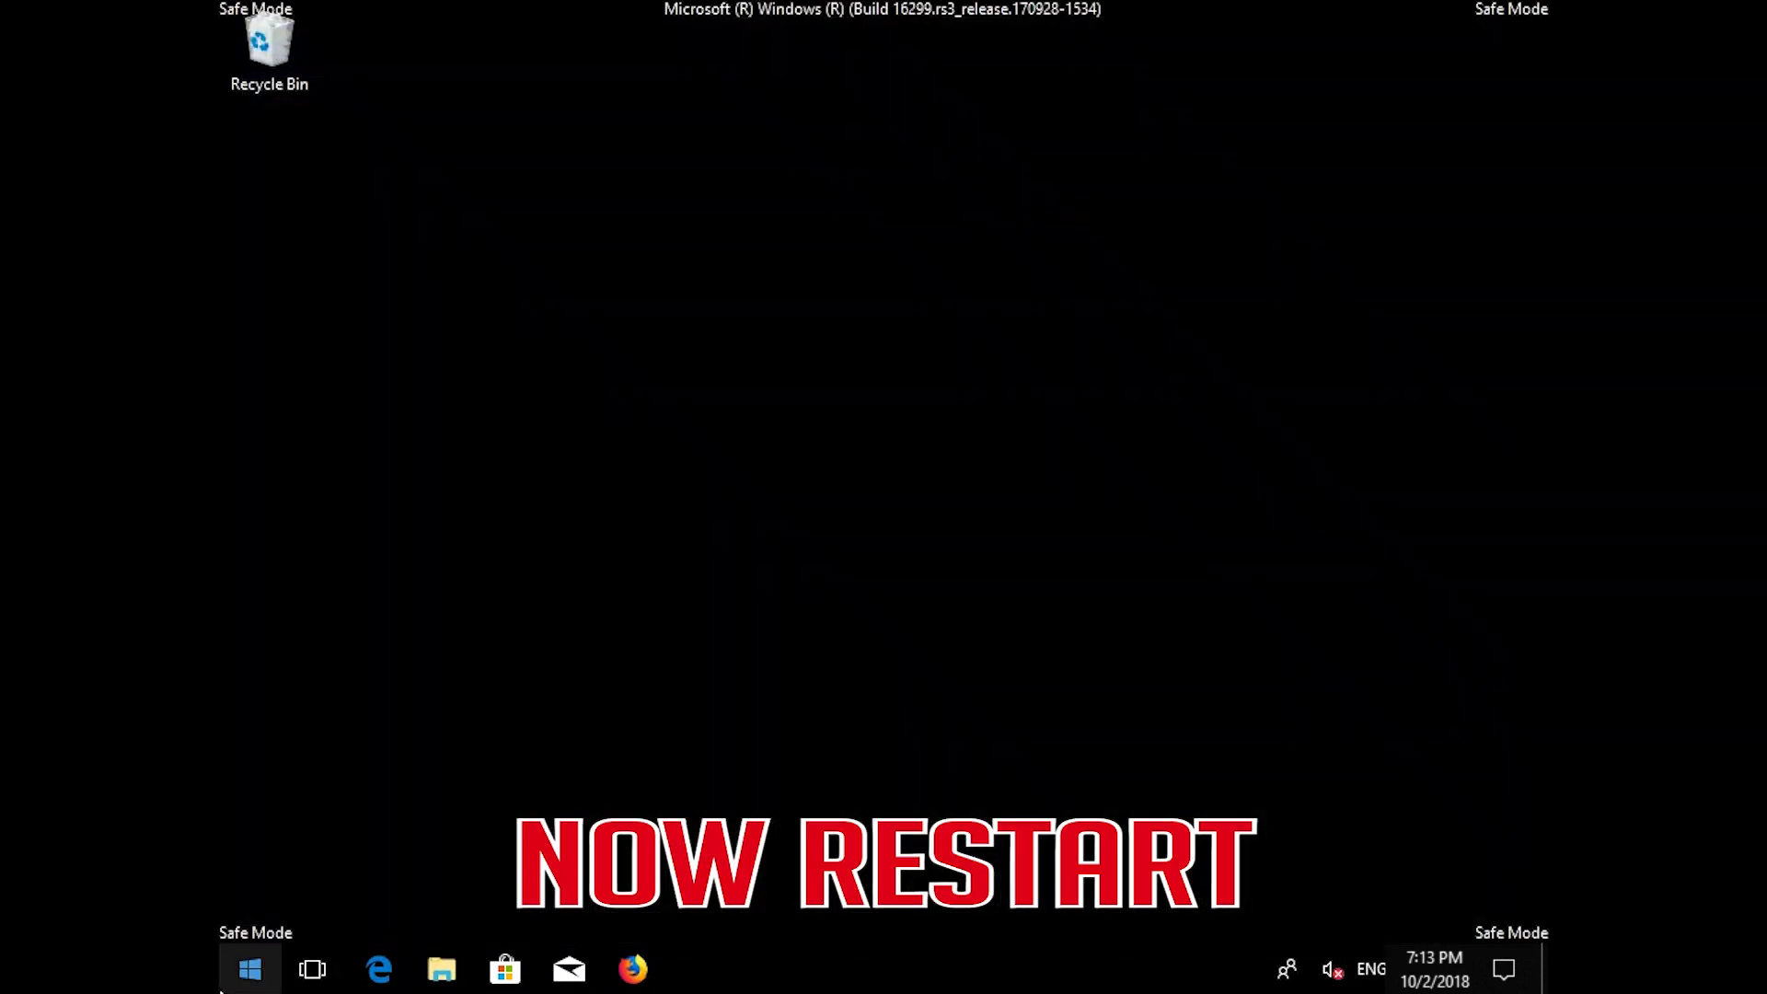
{"action": "left_click", "coordinate": [222, 989]}
{"action": "left_click", "coordinate": [242, 921]}
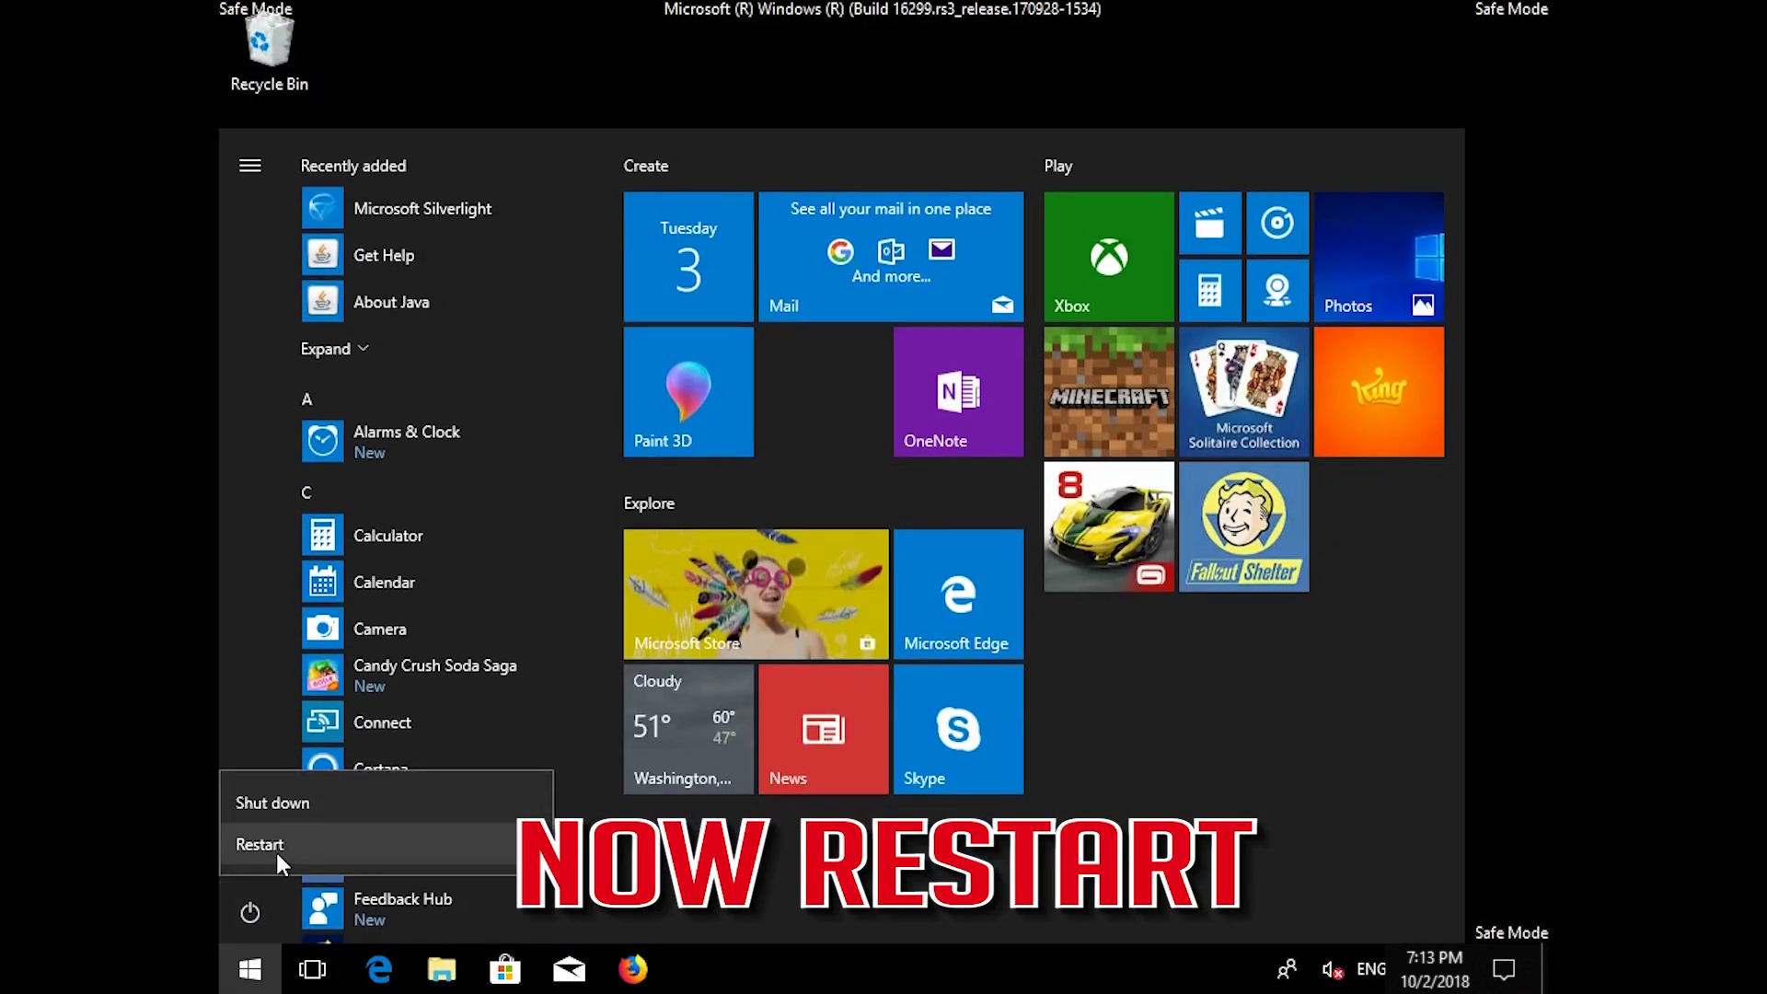
{"action": "left_click", "coordinate": [276, 852]}
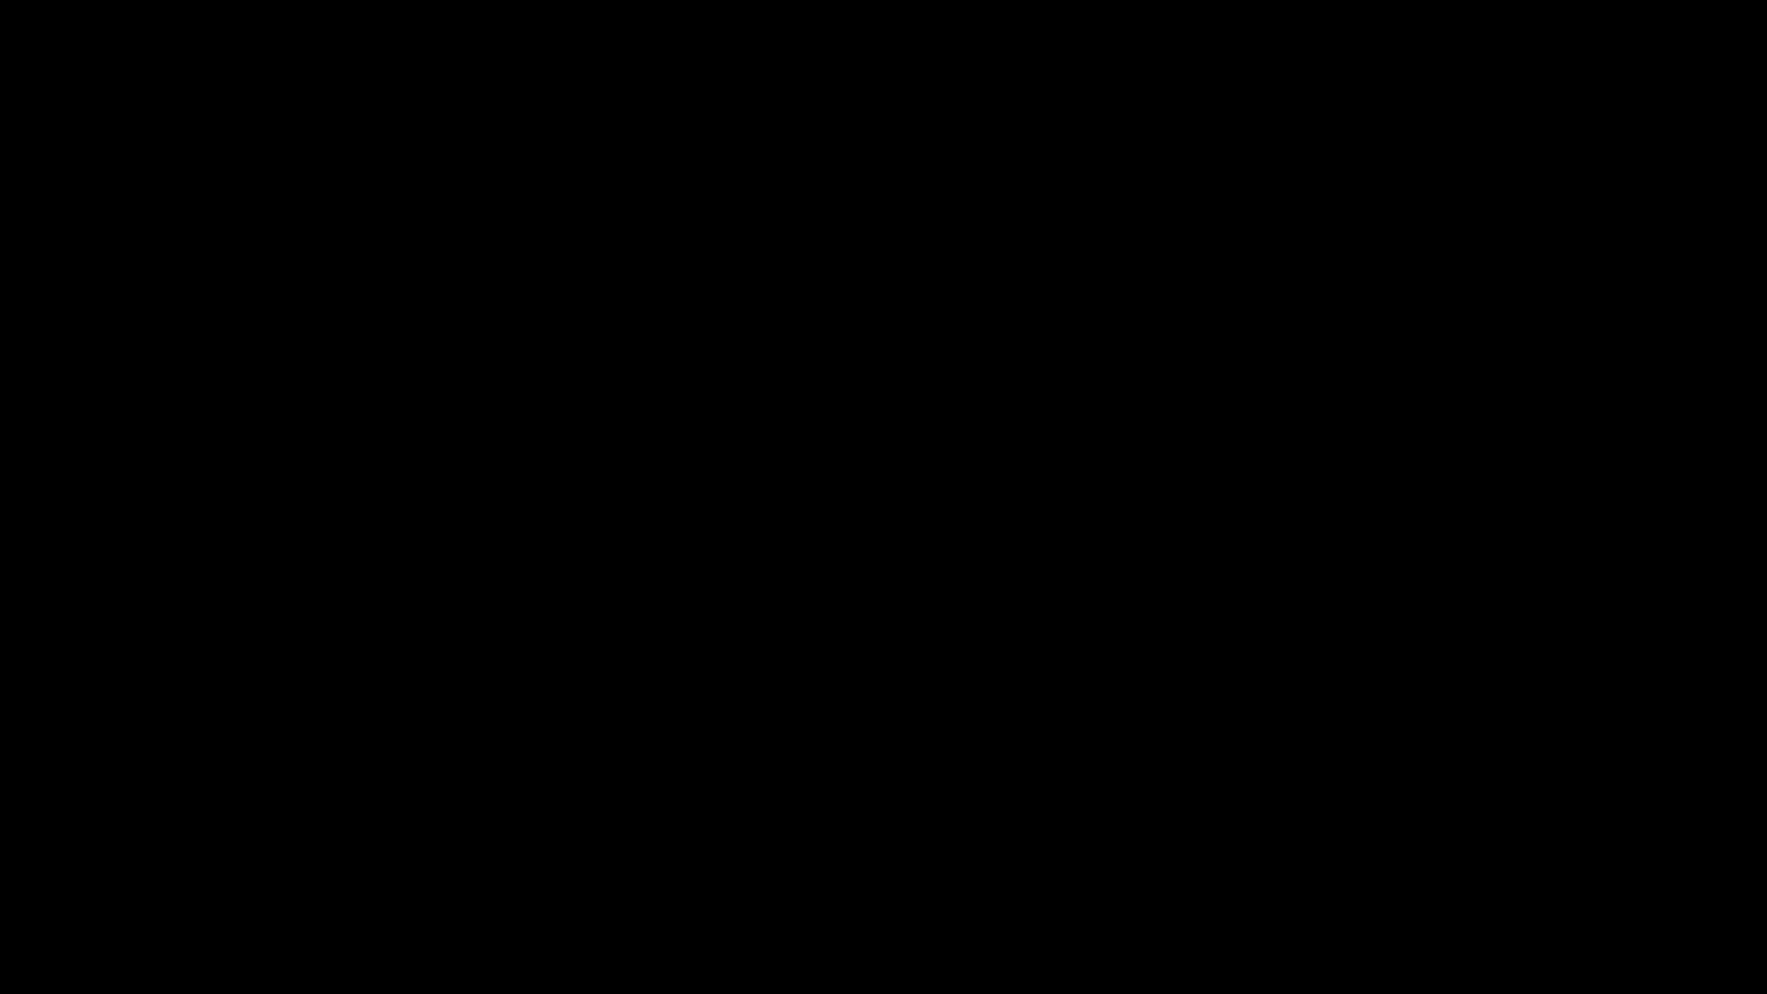